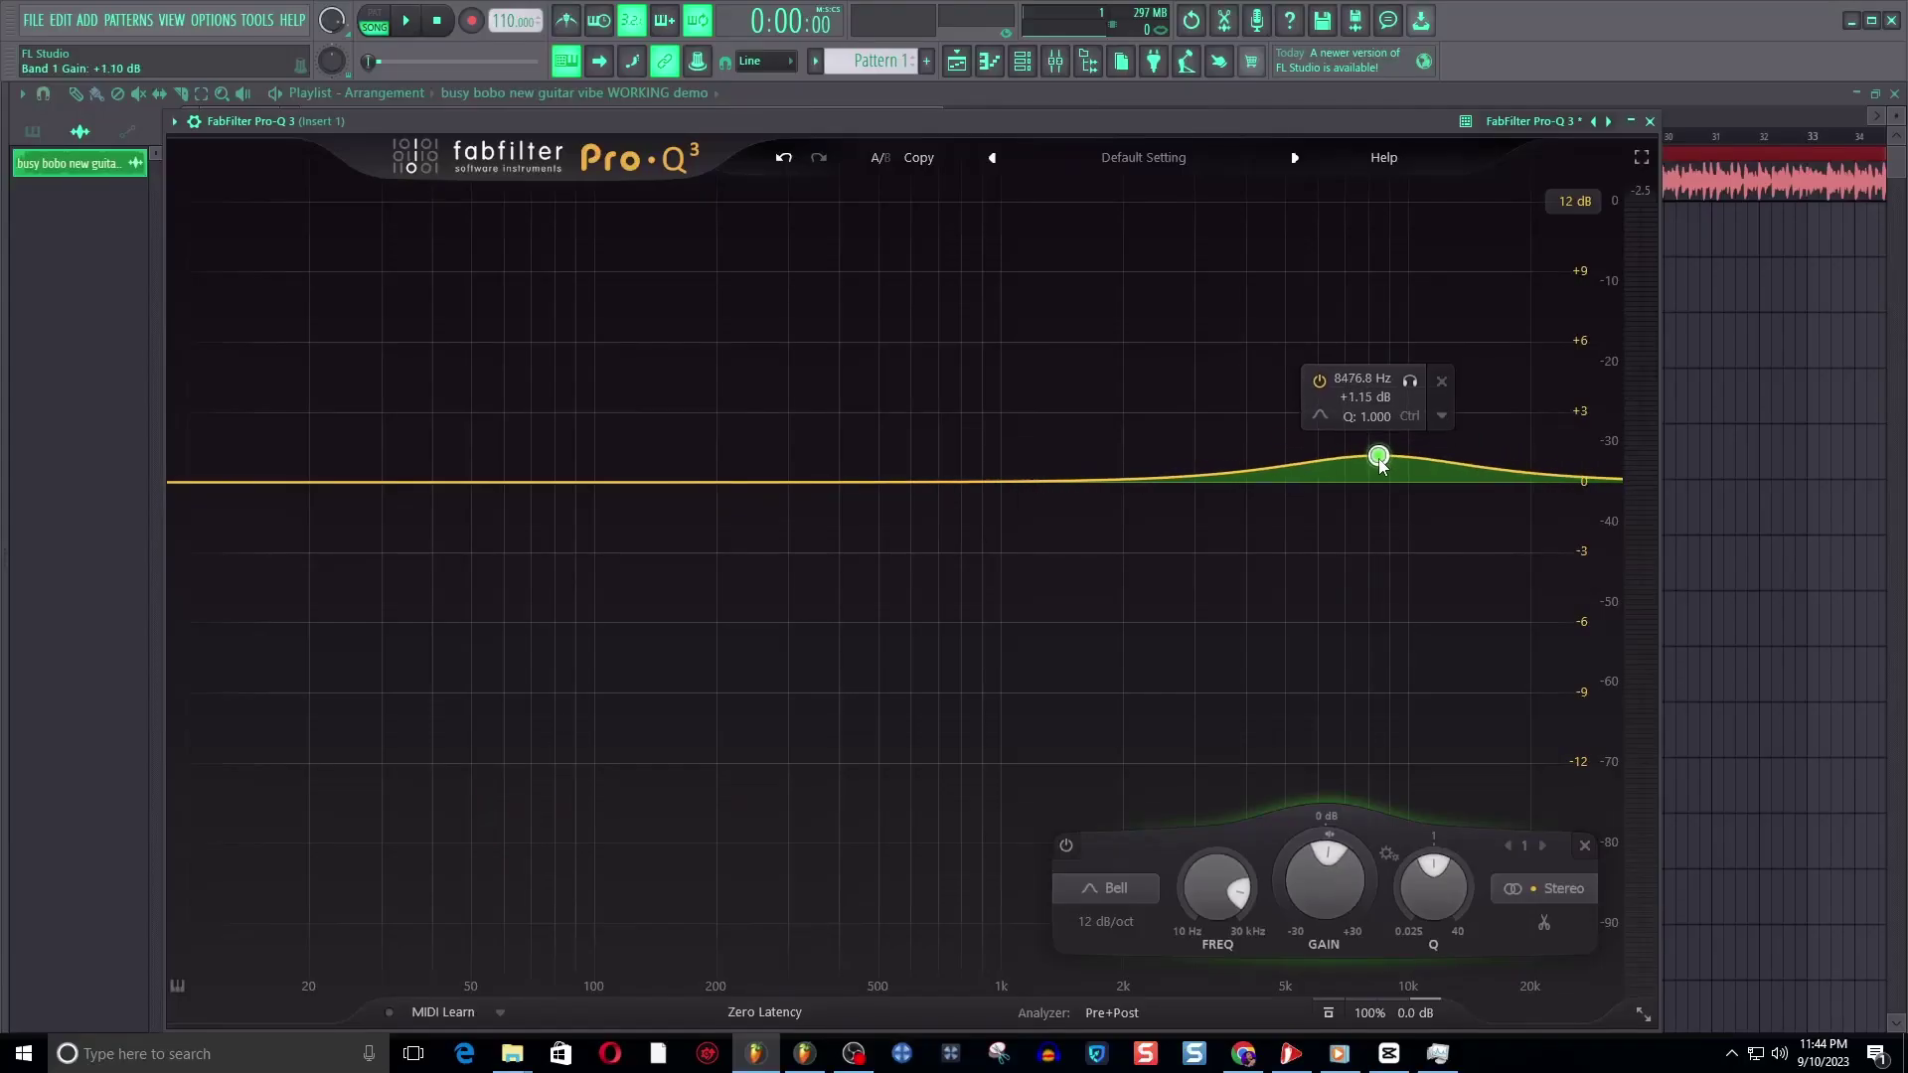
Step: Bring the lead vocal's mixer insert into view and cue playback at the pre-chorus start
{"action": "left_click_drag", "start_coordinate": [1375, 456], "coordinate": [1372, 528]}
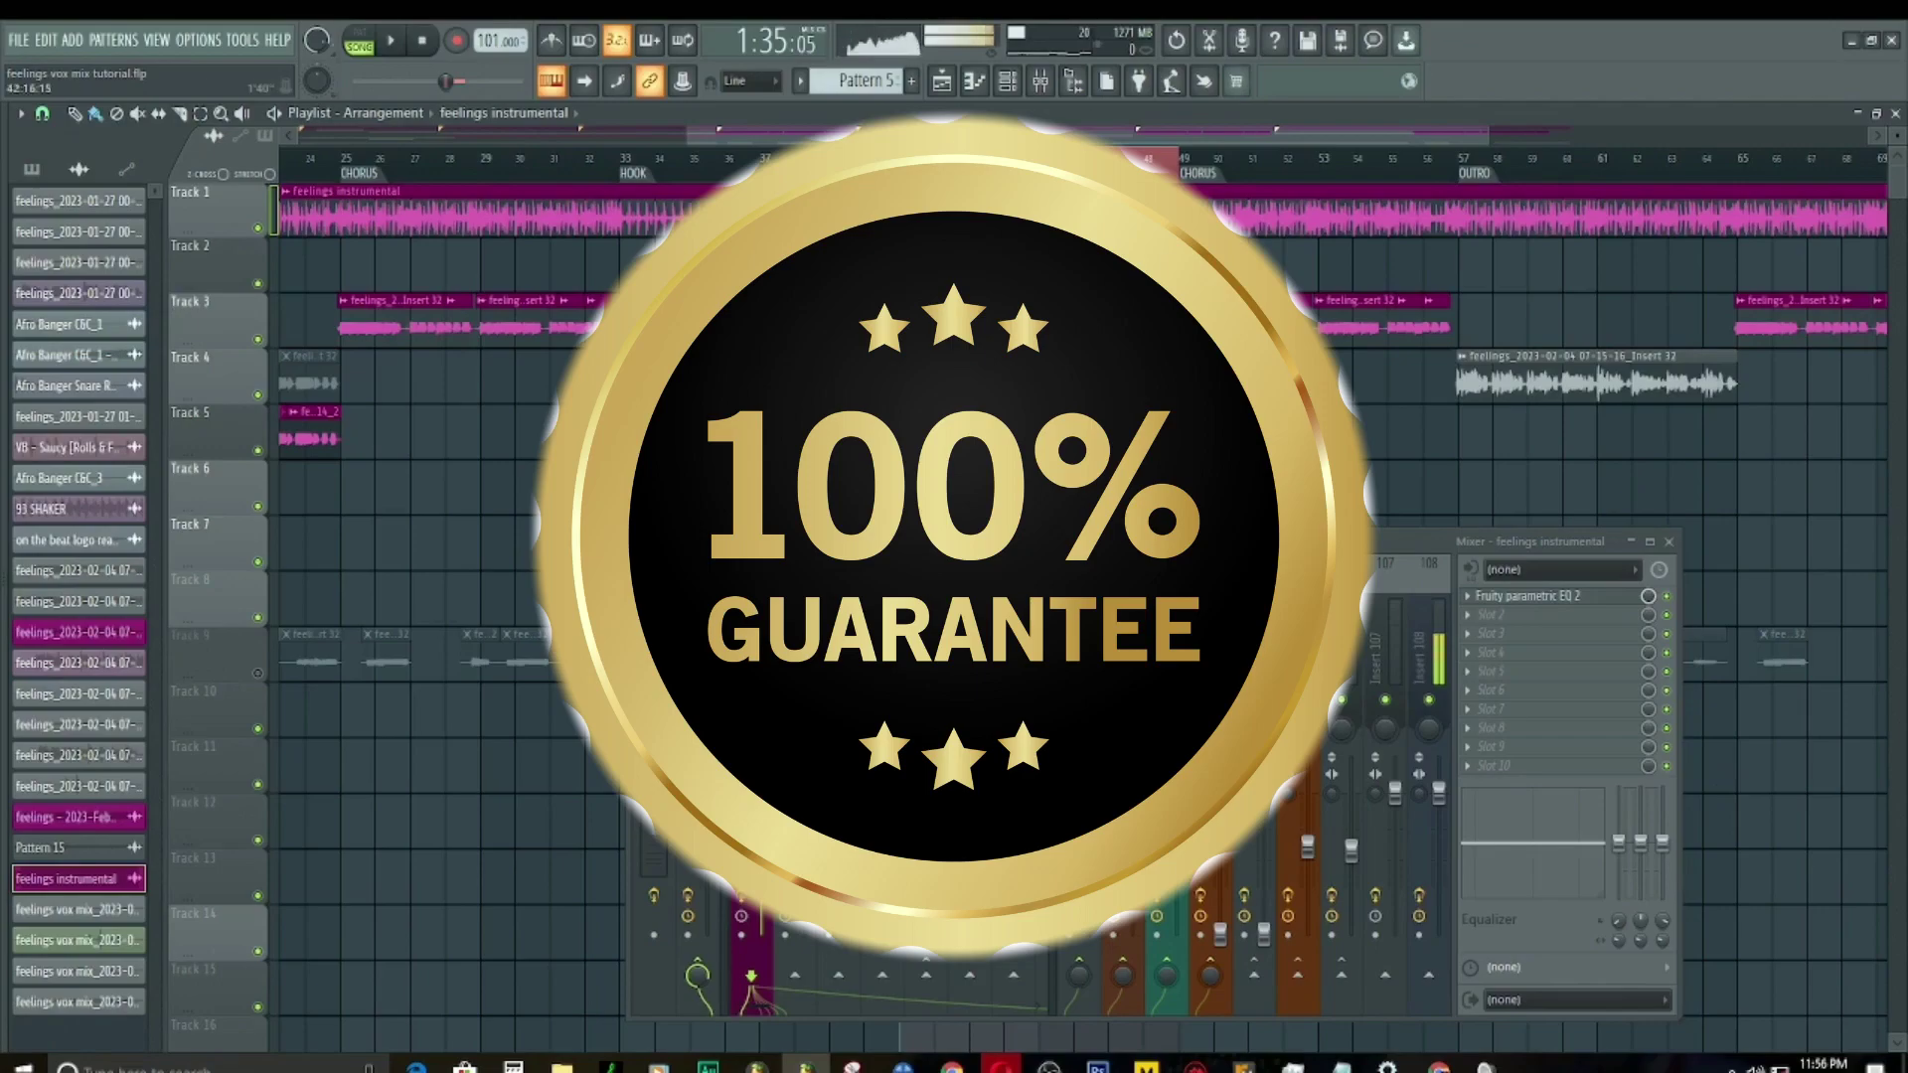
{"action": "scroll", "coordinate": [977, 164], "scroll_direction": "up", "scroll_amount": 2}
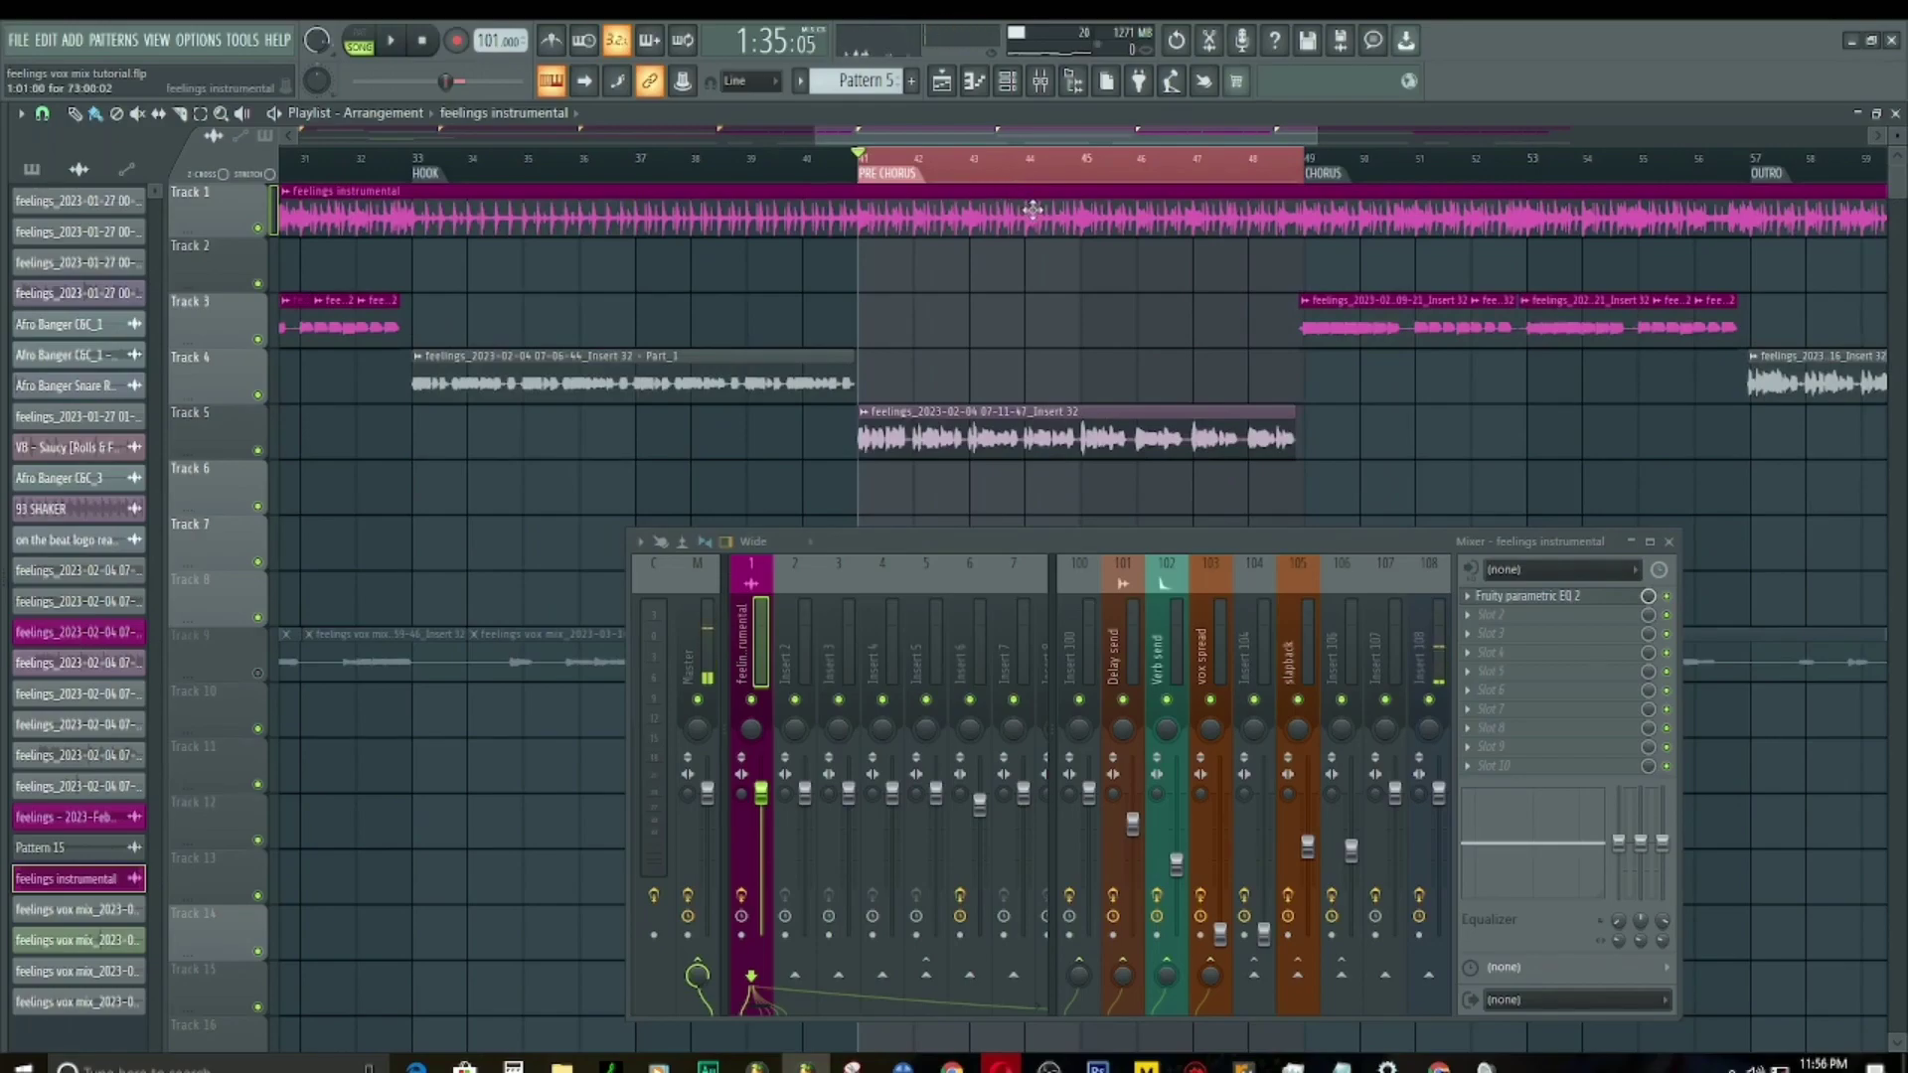
{"action": "key", "text": "space"}
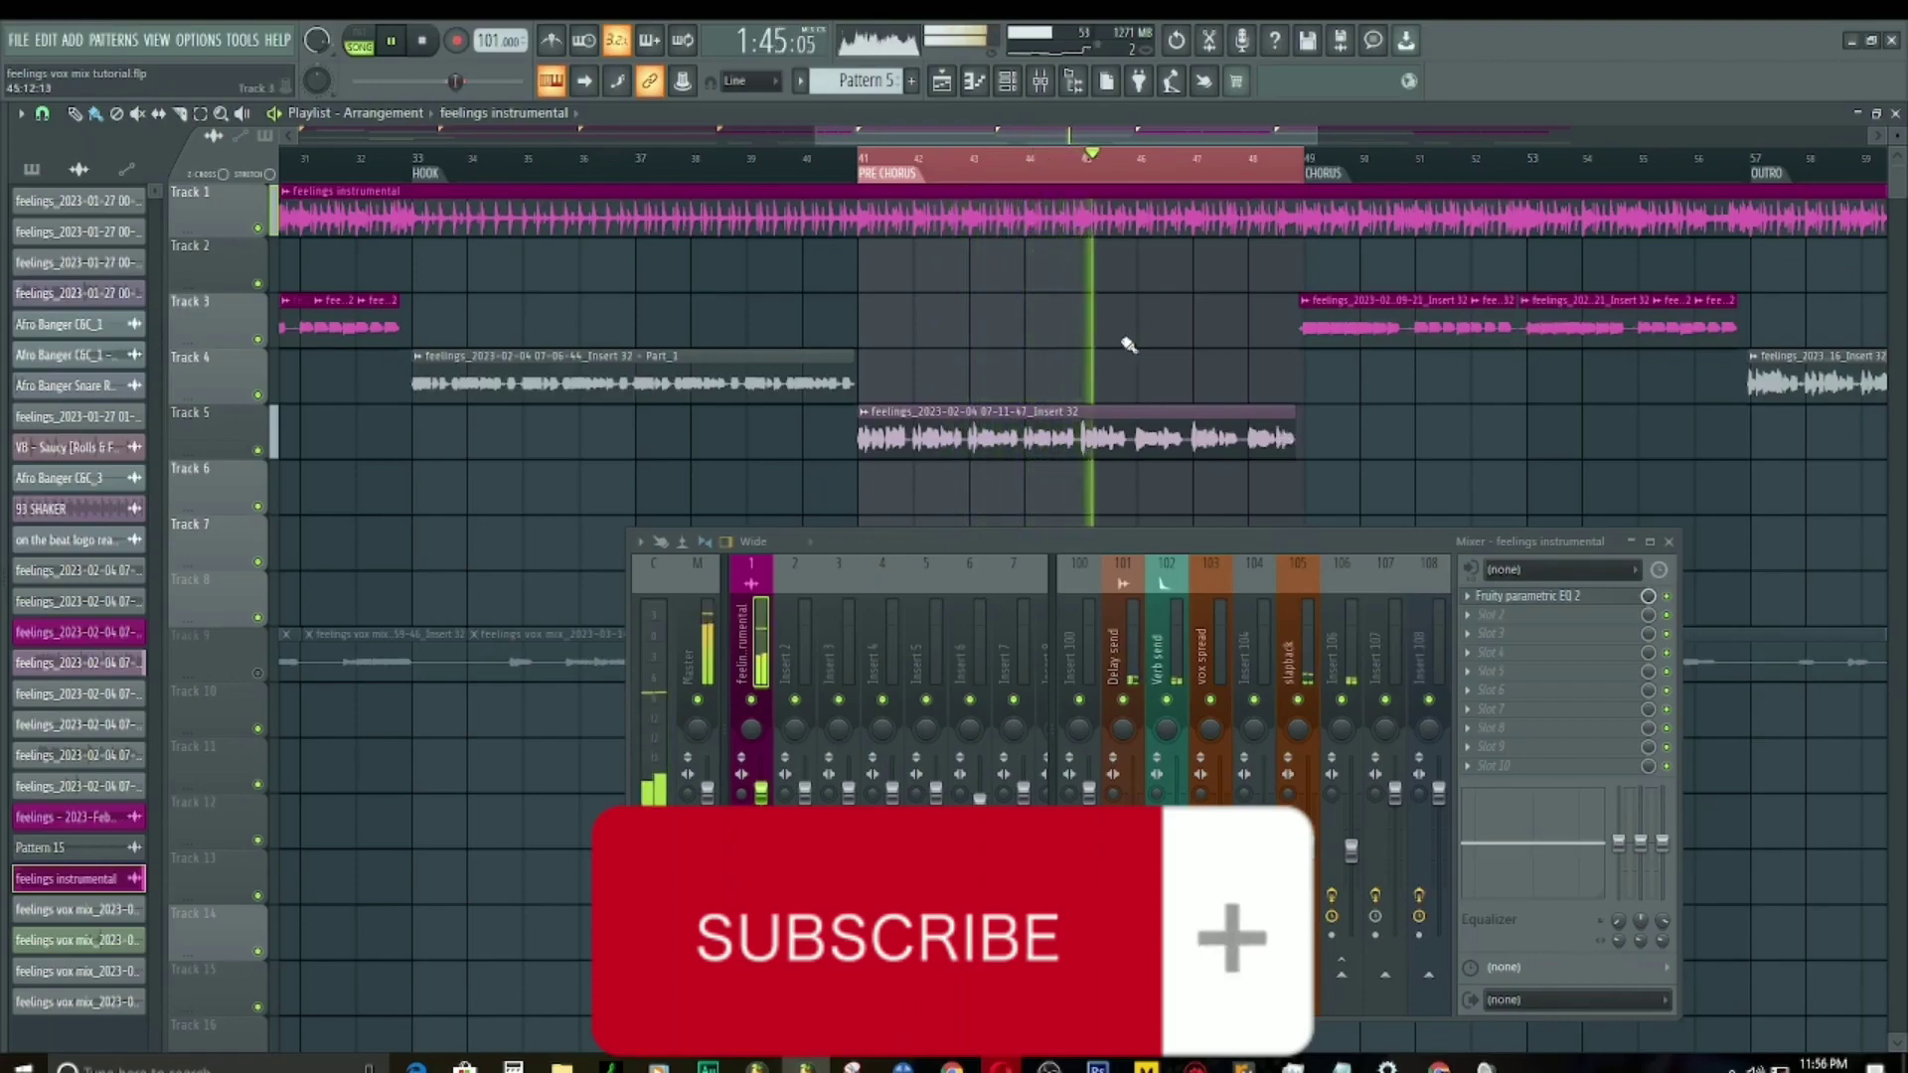
{"action": "key", "text": "space"}
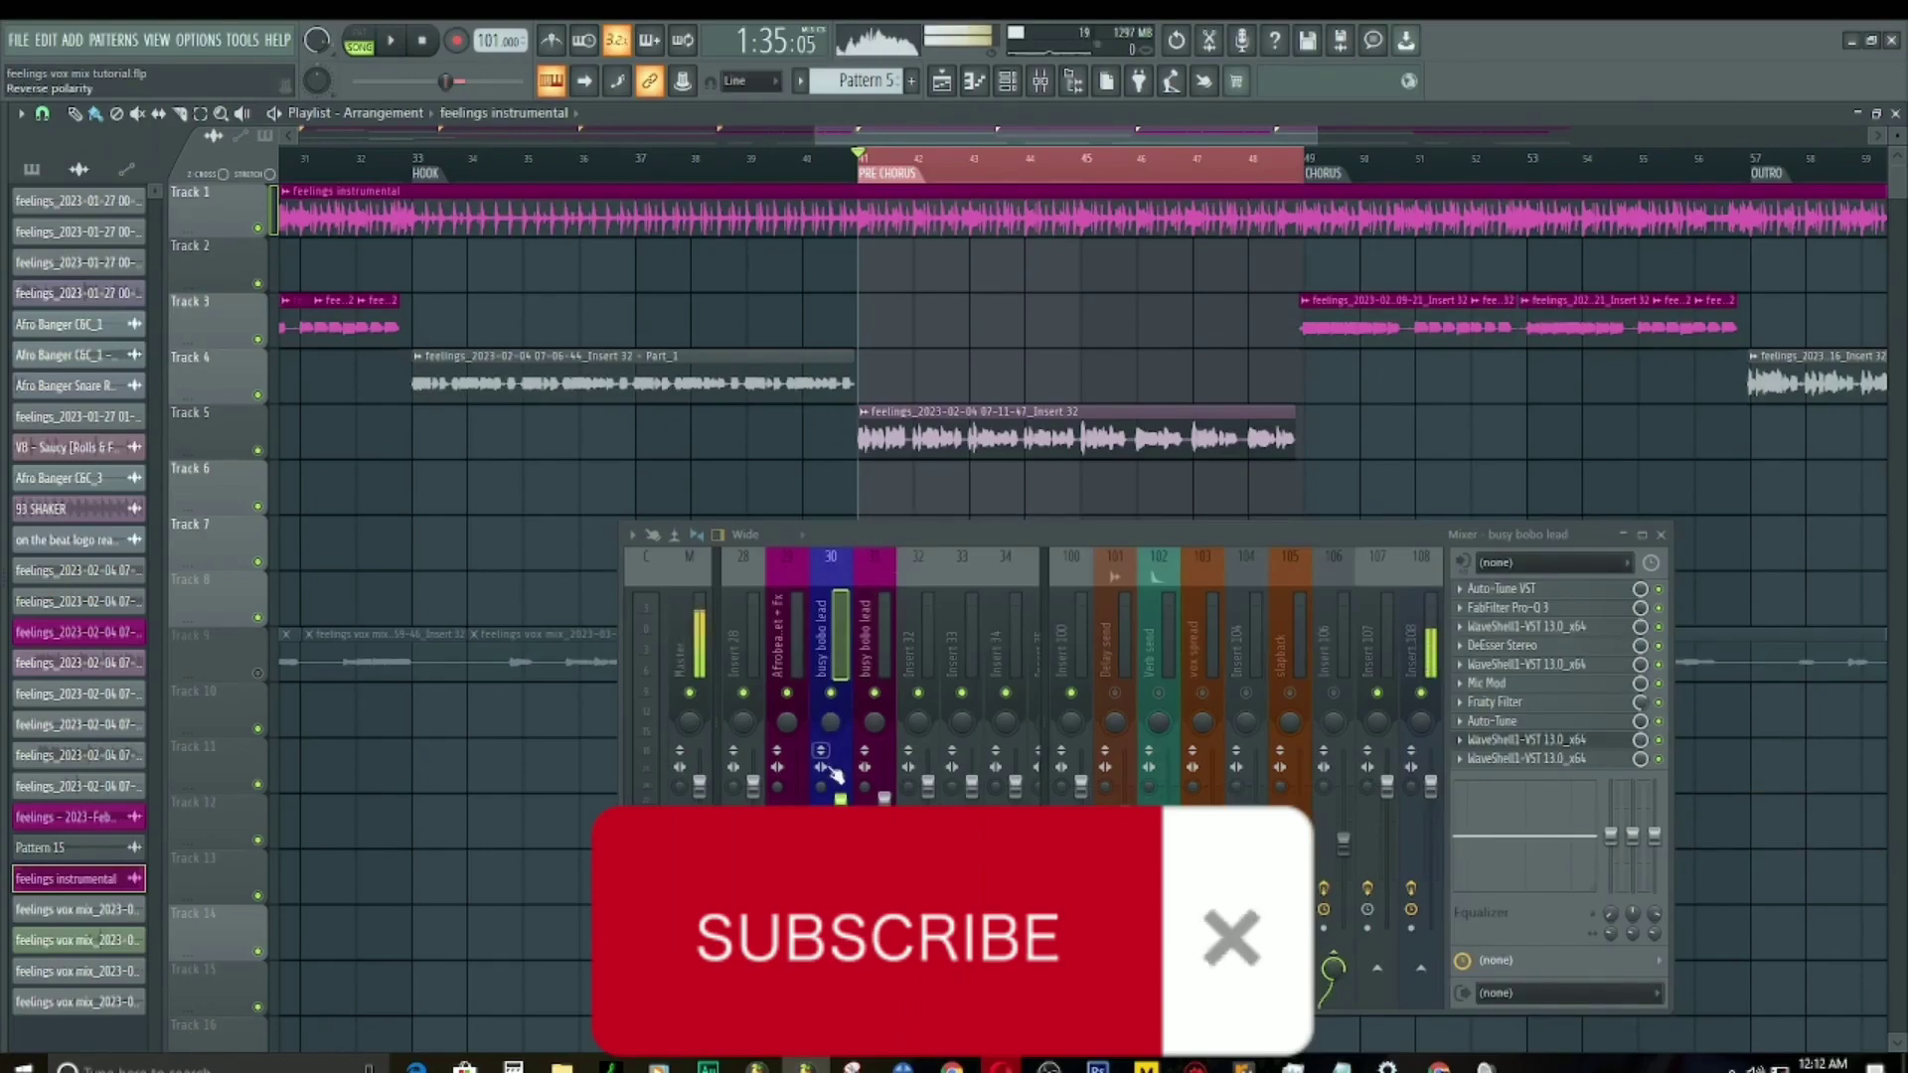
Step: Audition the lead vocal in the pre-chorus with repeated play and stop passes
{"action": "key", "text": "space"}
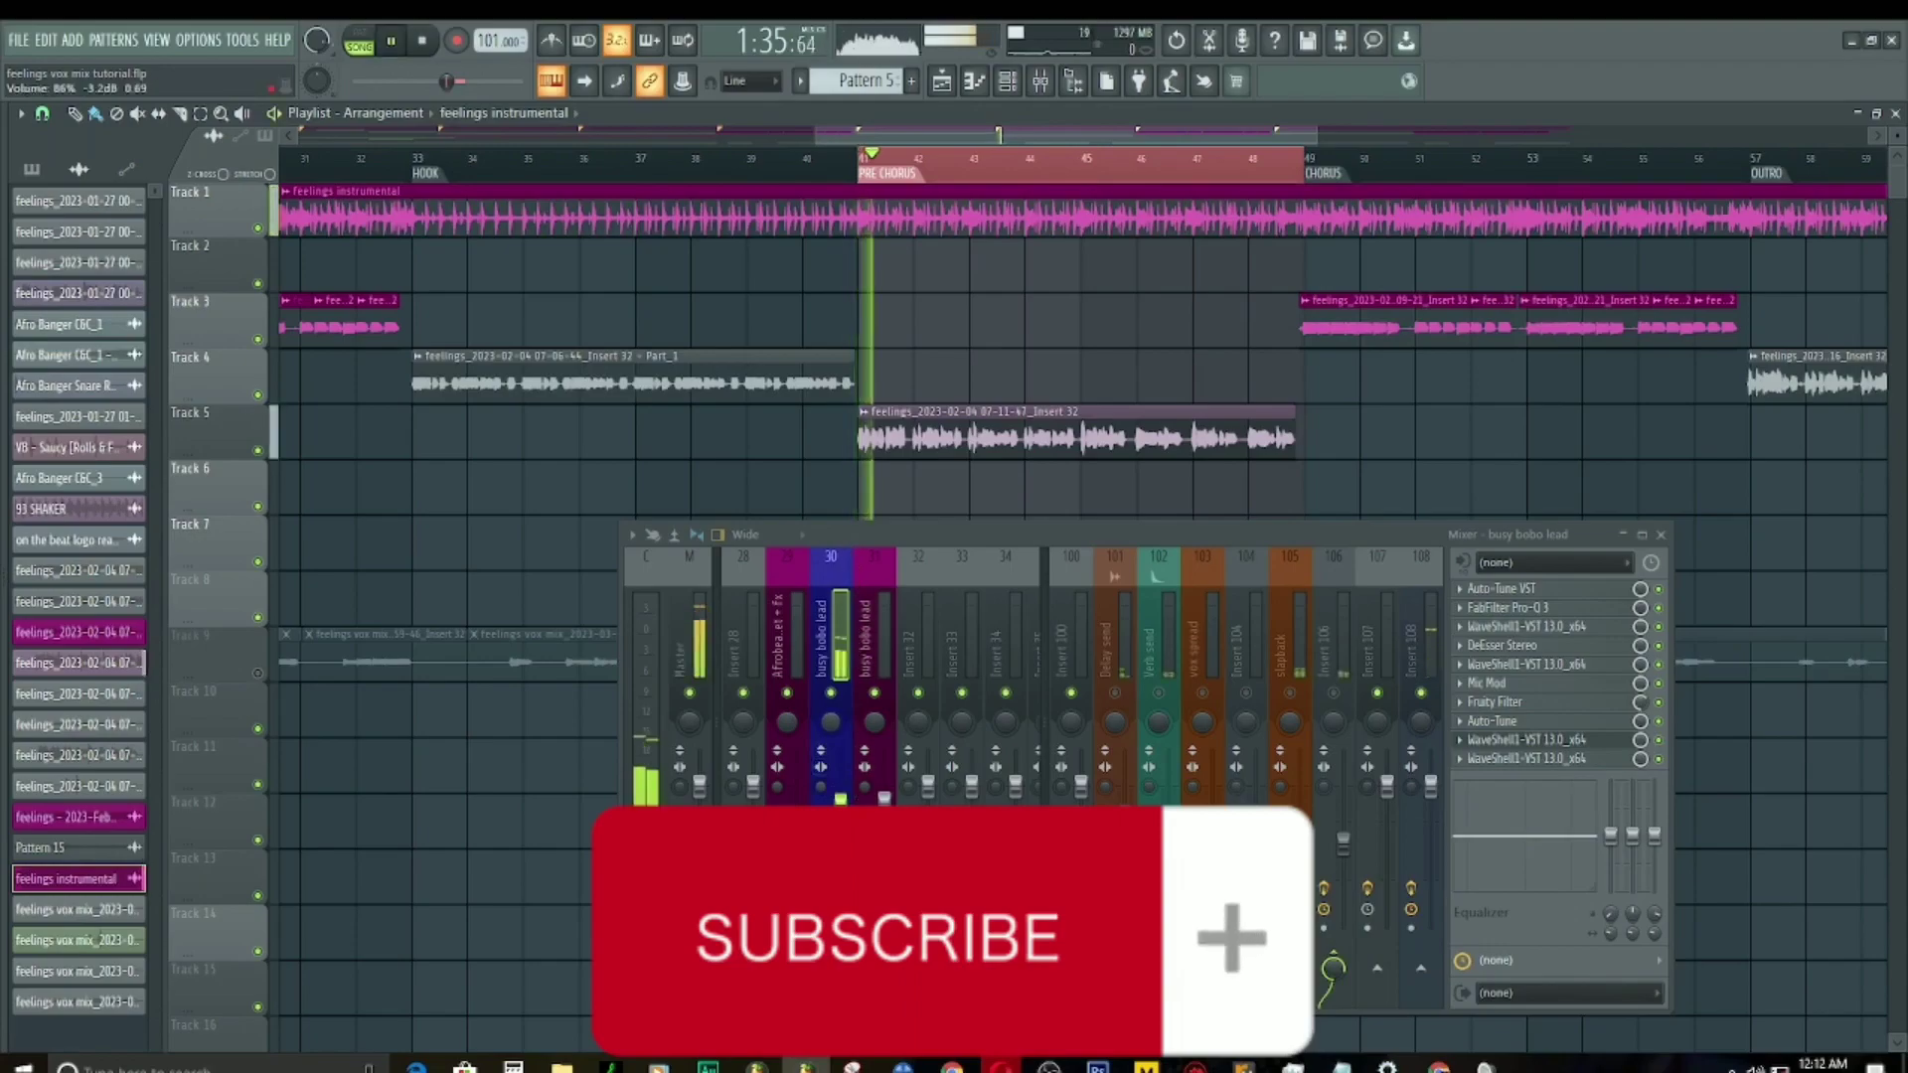
{"action": "key", "text": "space"}
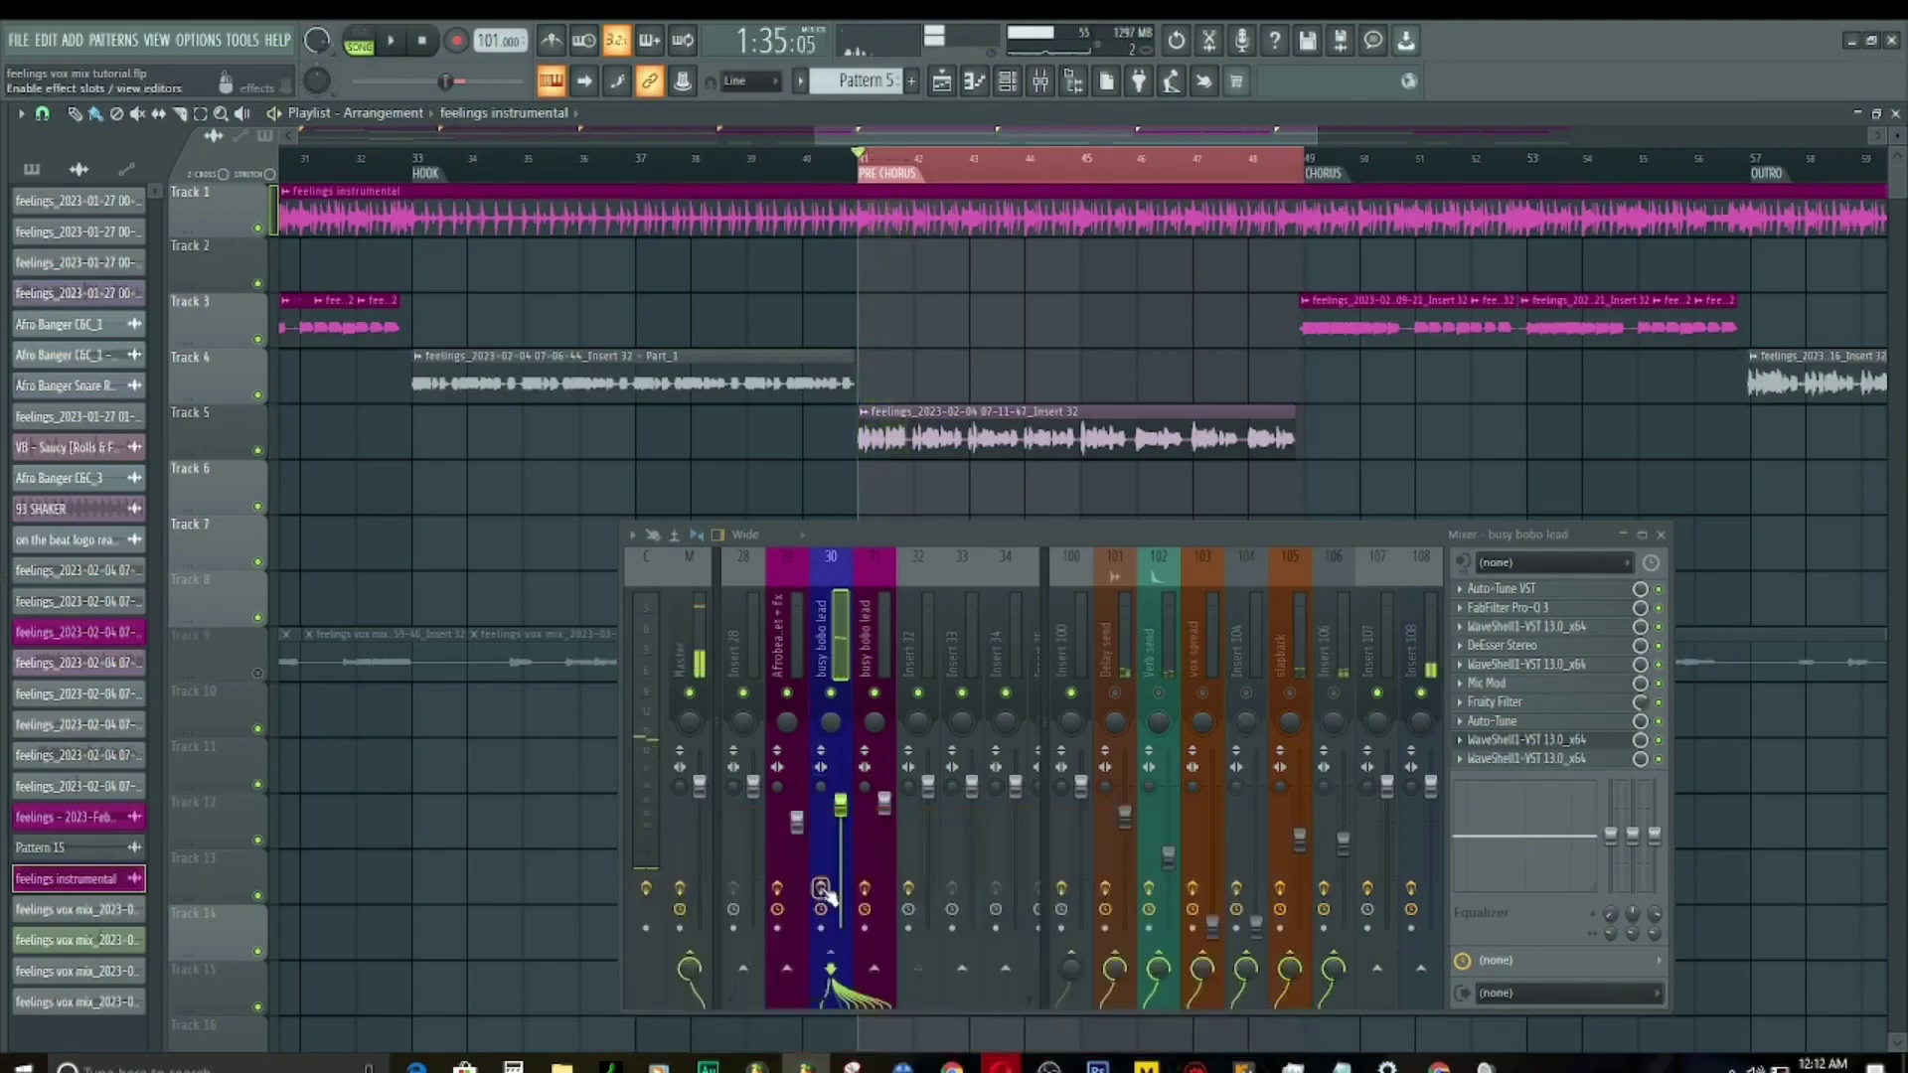
{"action": "key", "text": "space"}
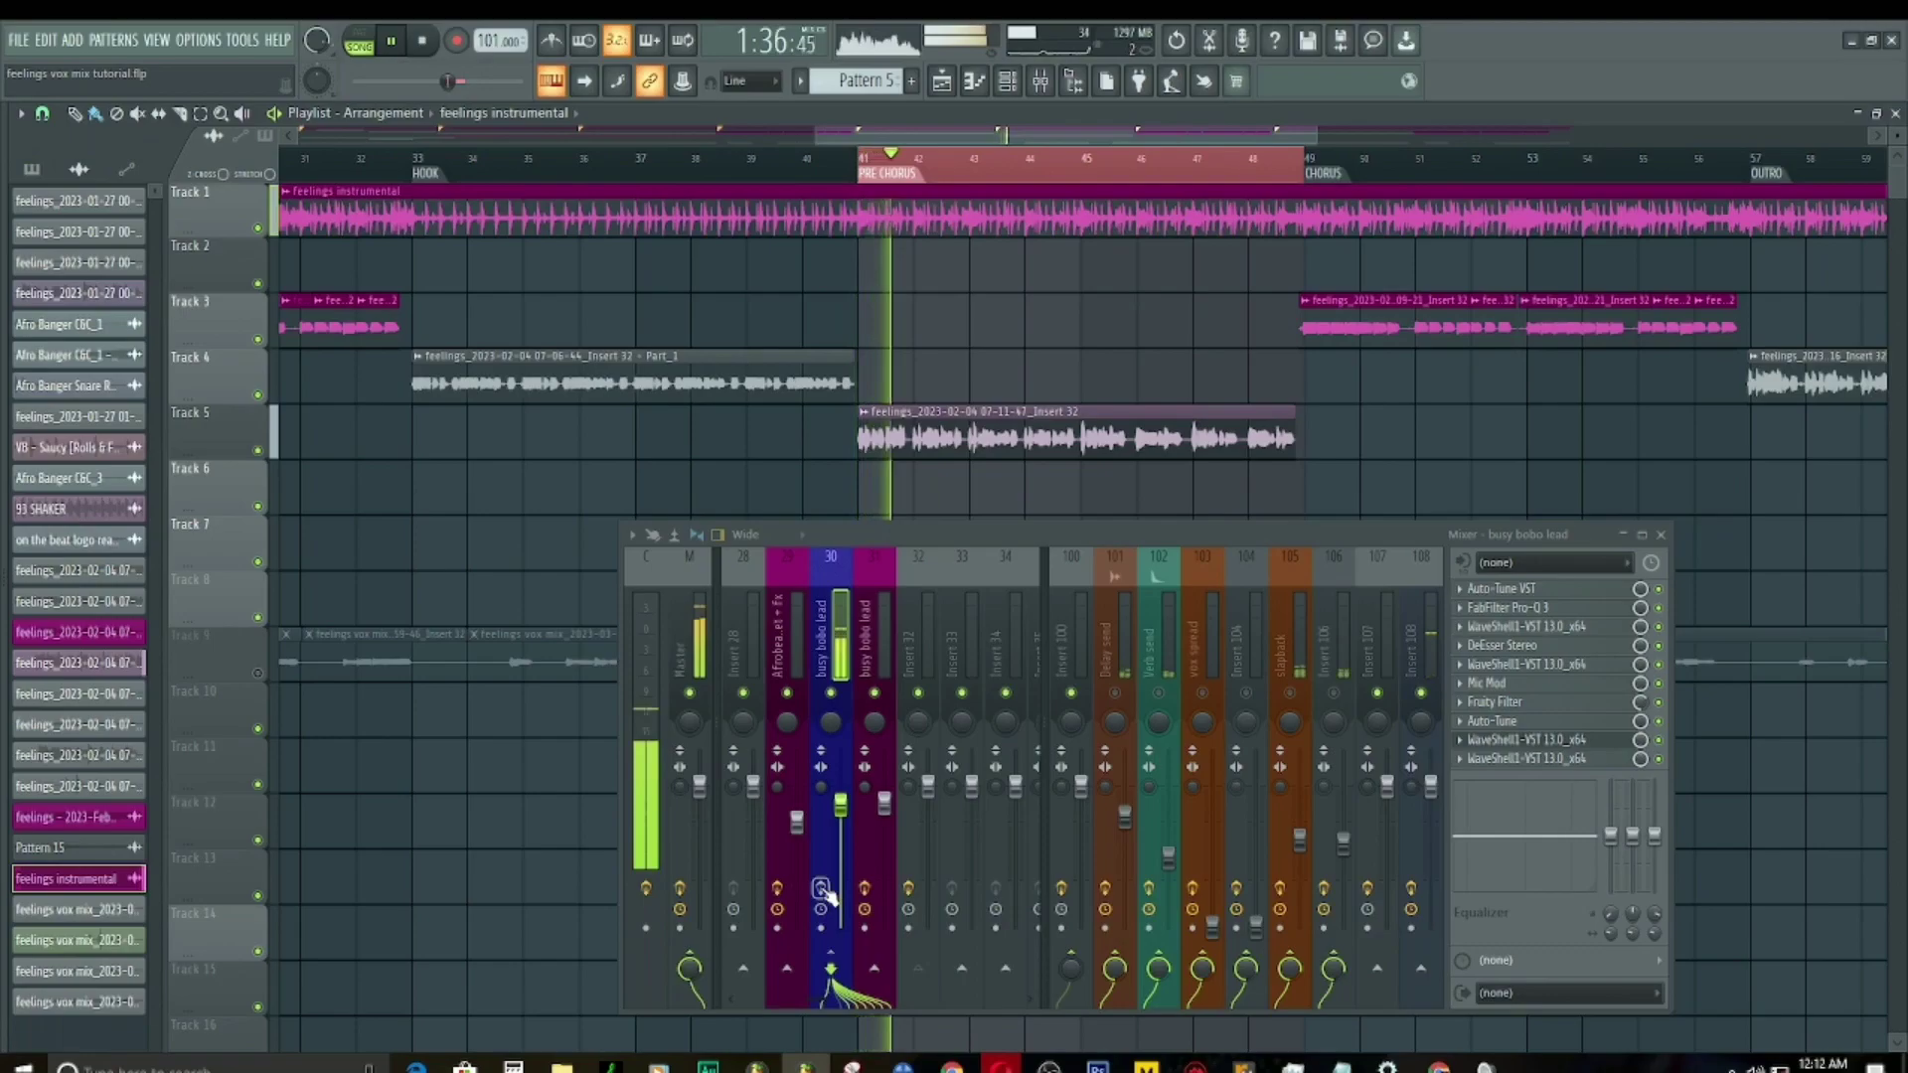
{"action": "key", "text": "space"}
{"action": "key", "text": "space"}
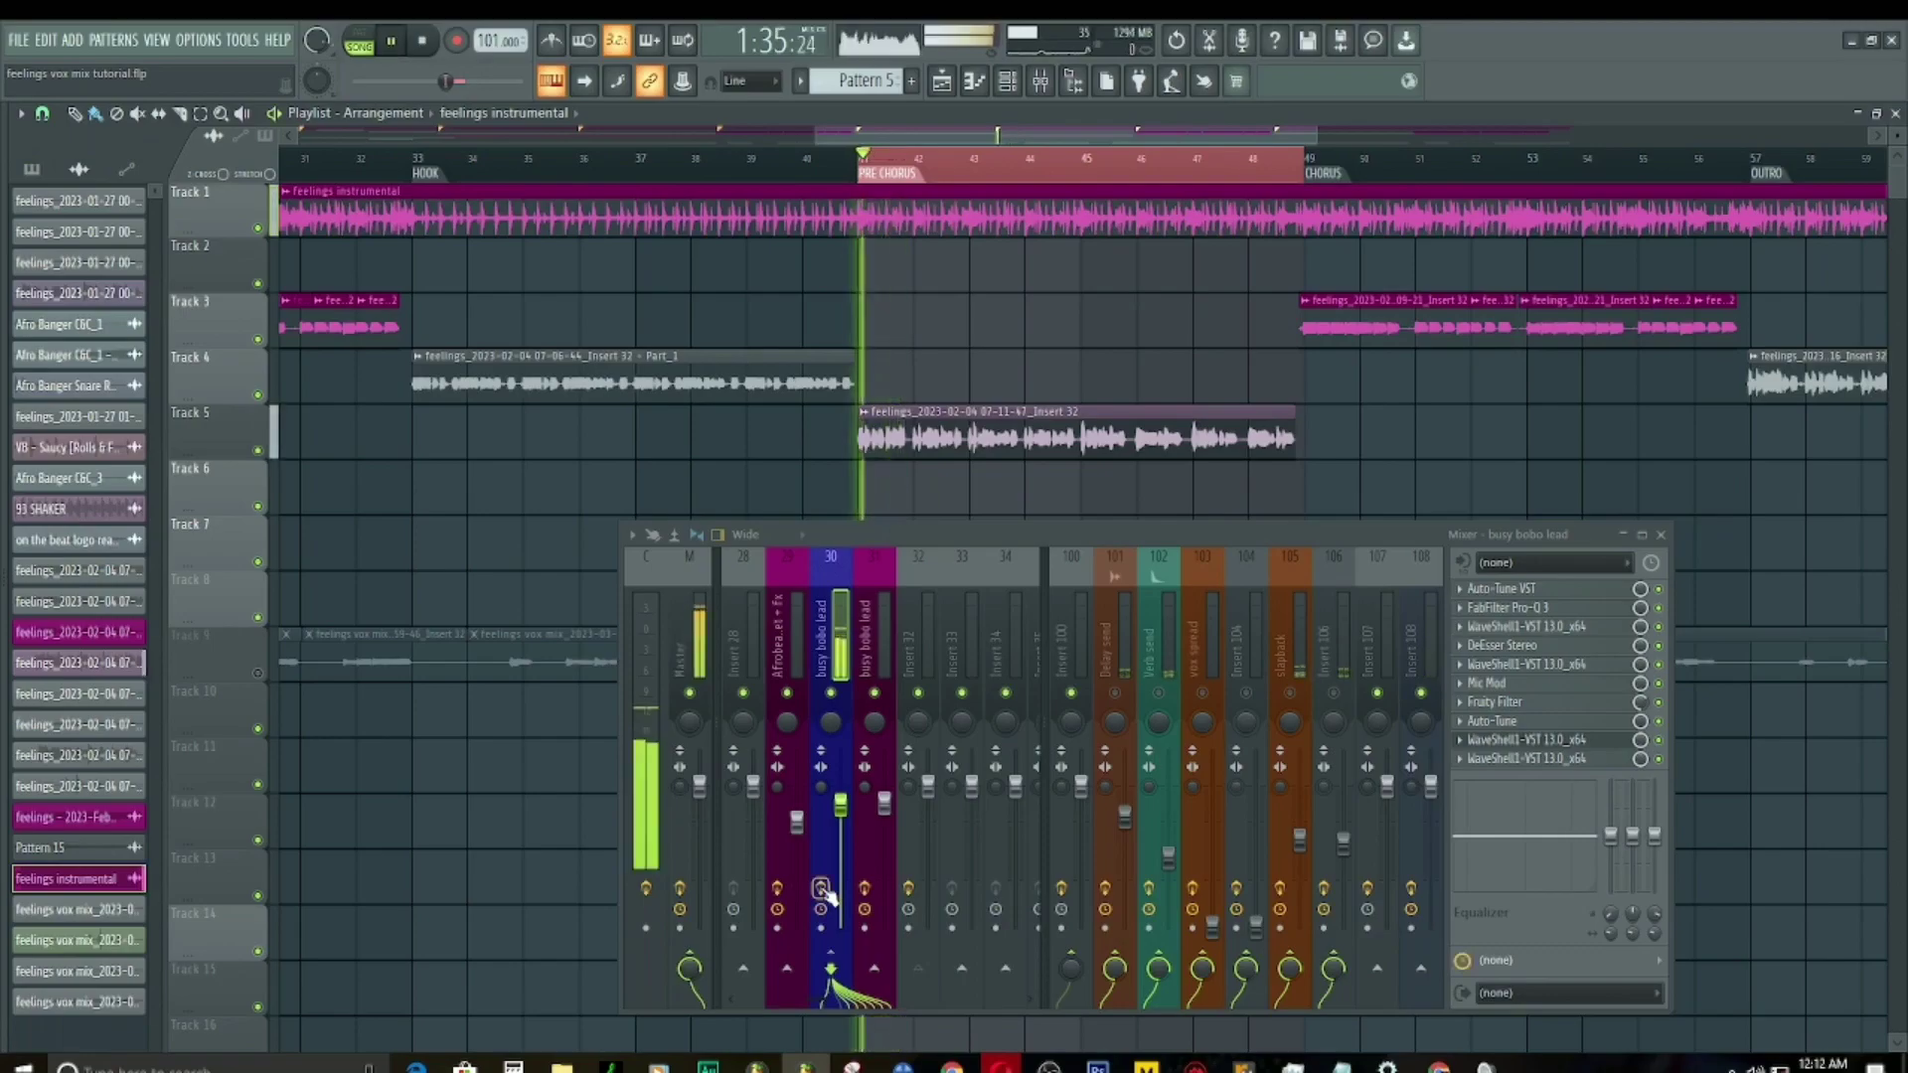
{"action": "key", "text": "space"}
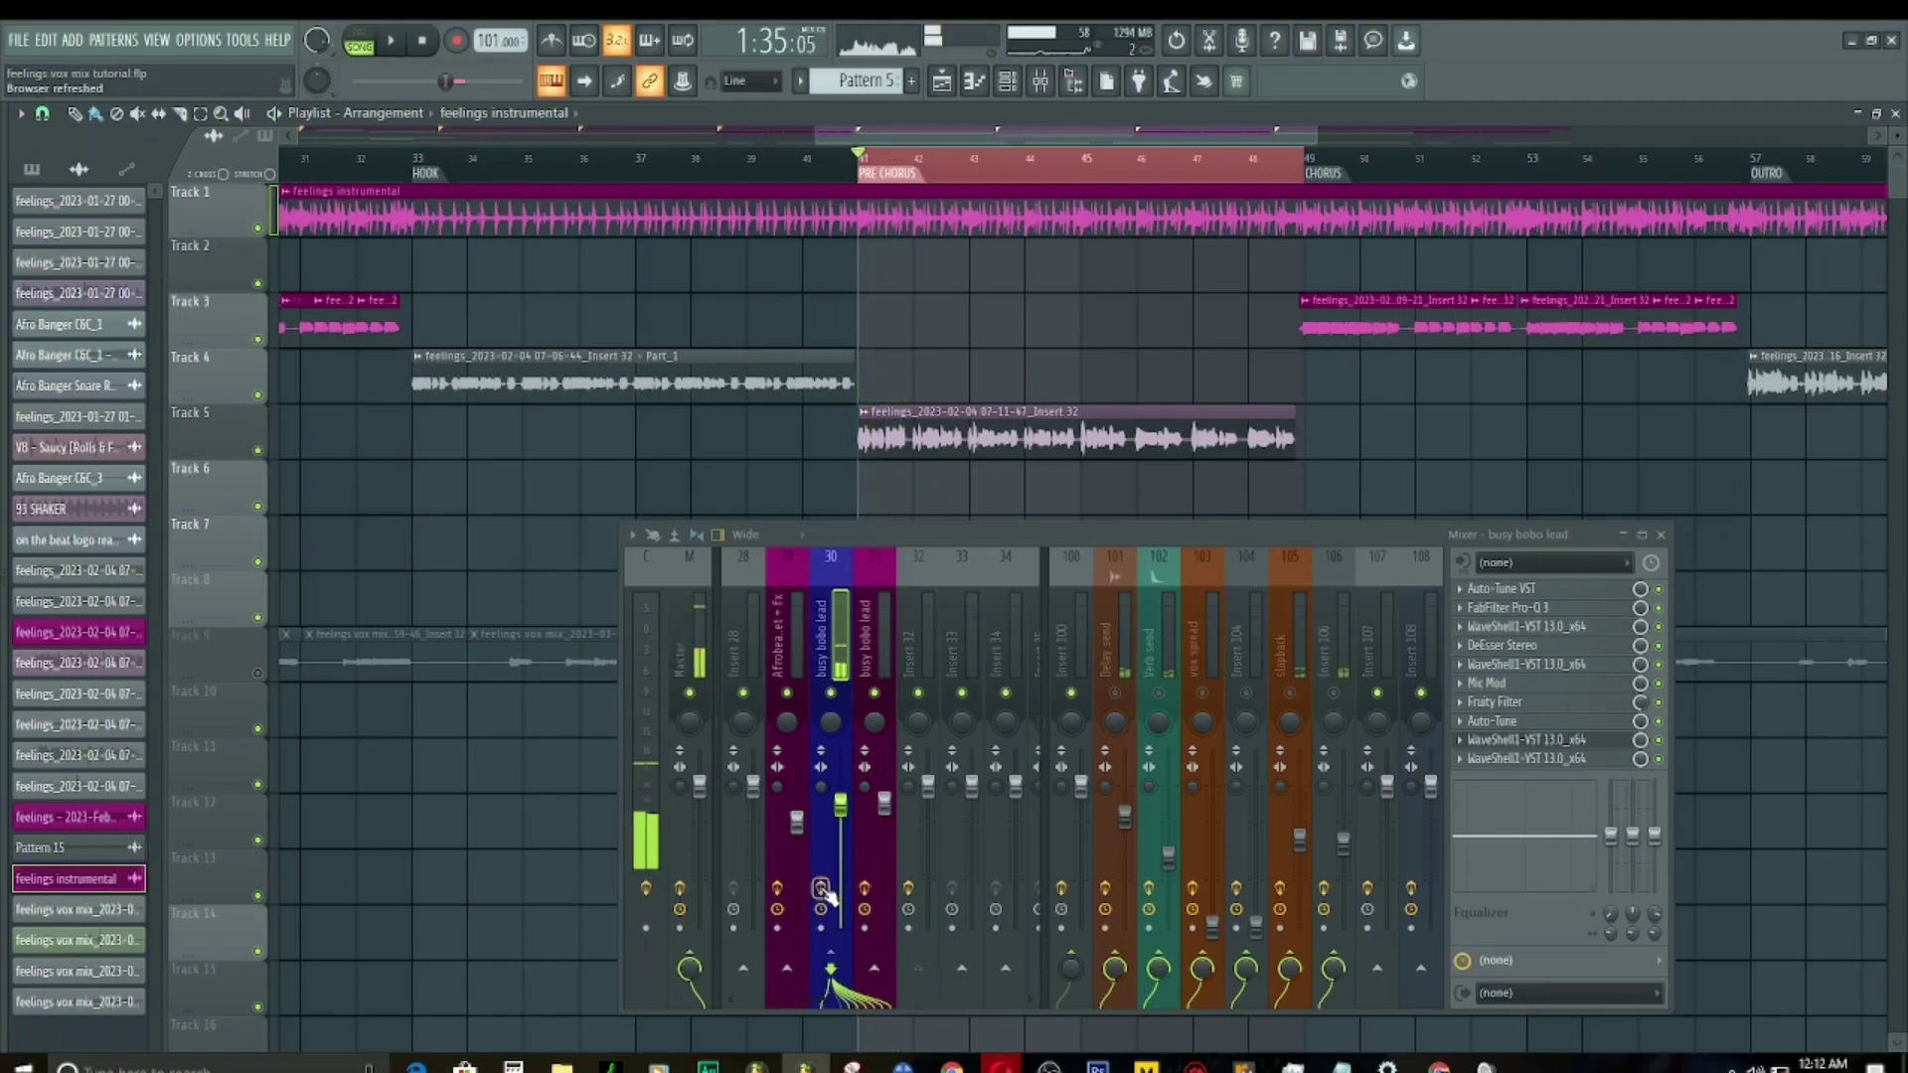
{"action": "key", "text": "space"}
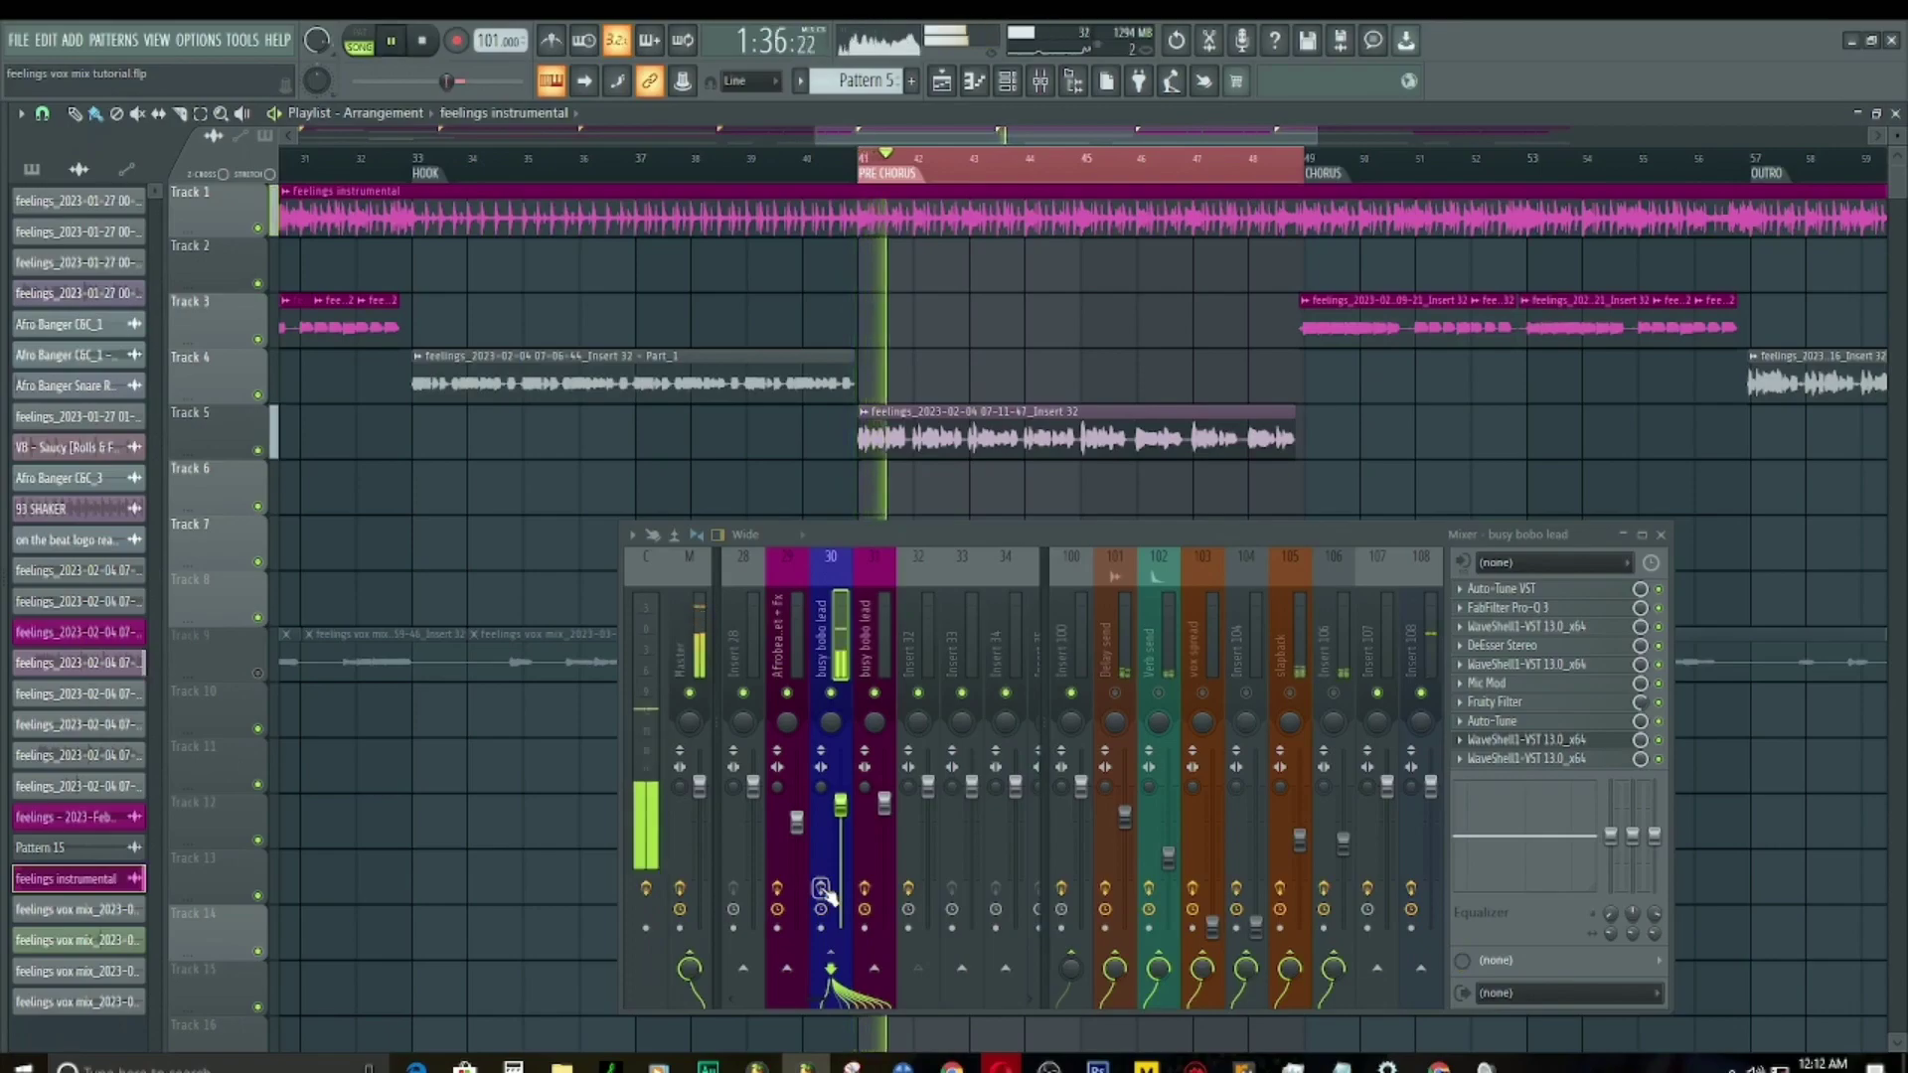
{"action": "key", "text": "space"}
{"action": "key", "text": "space"}
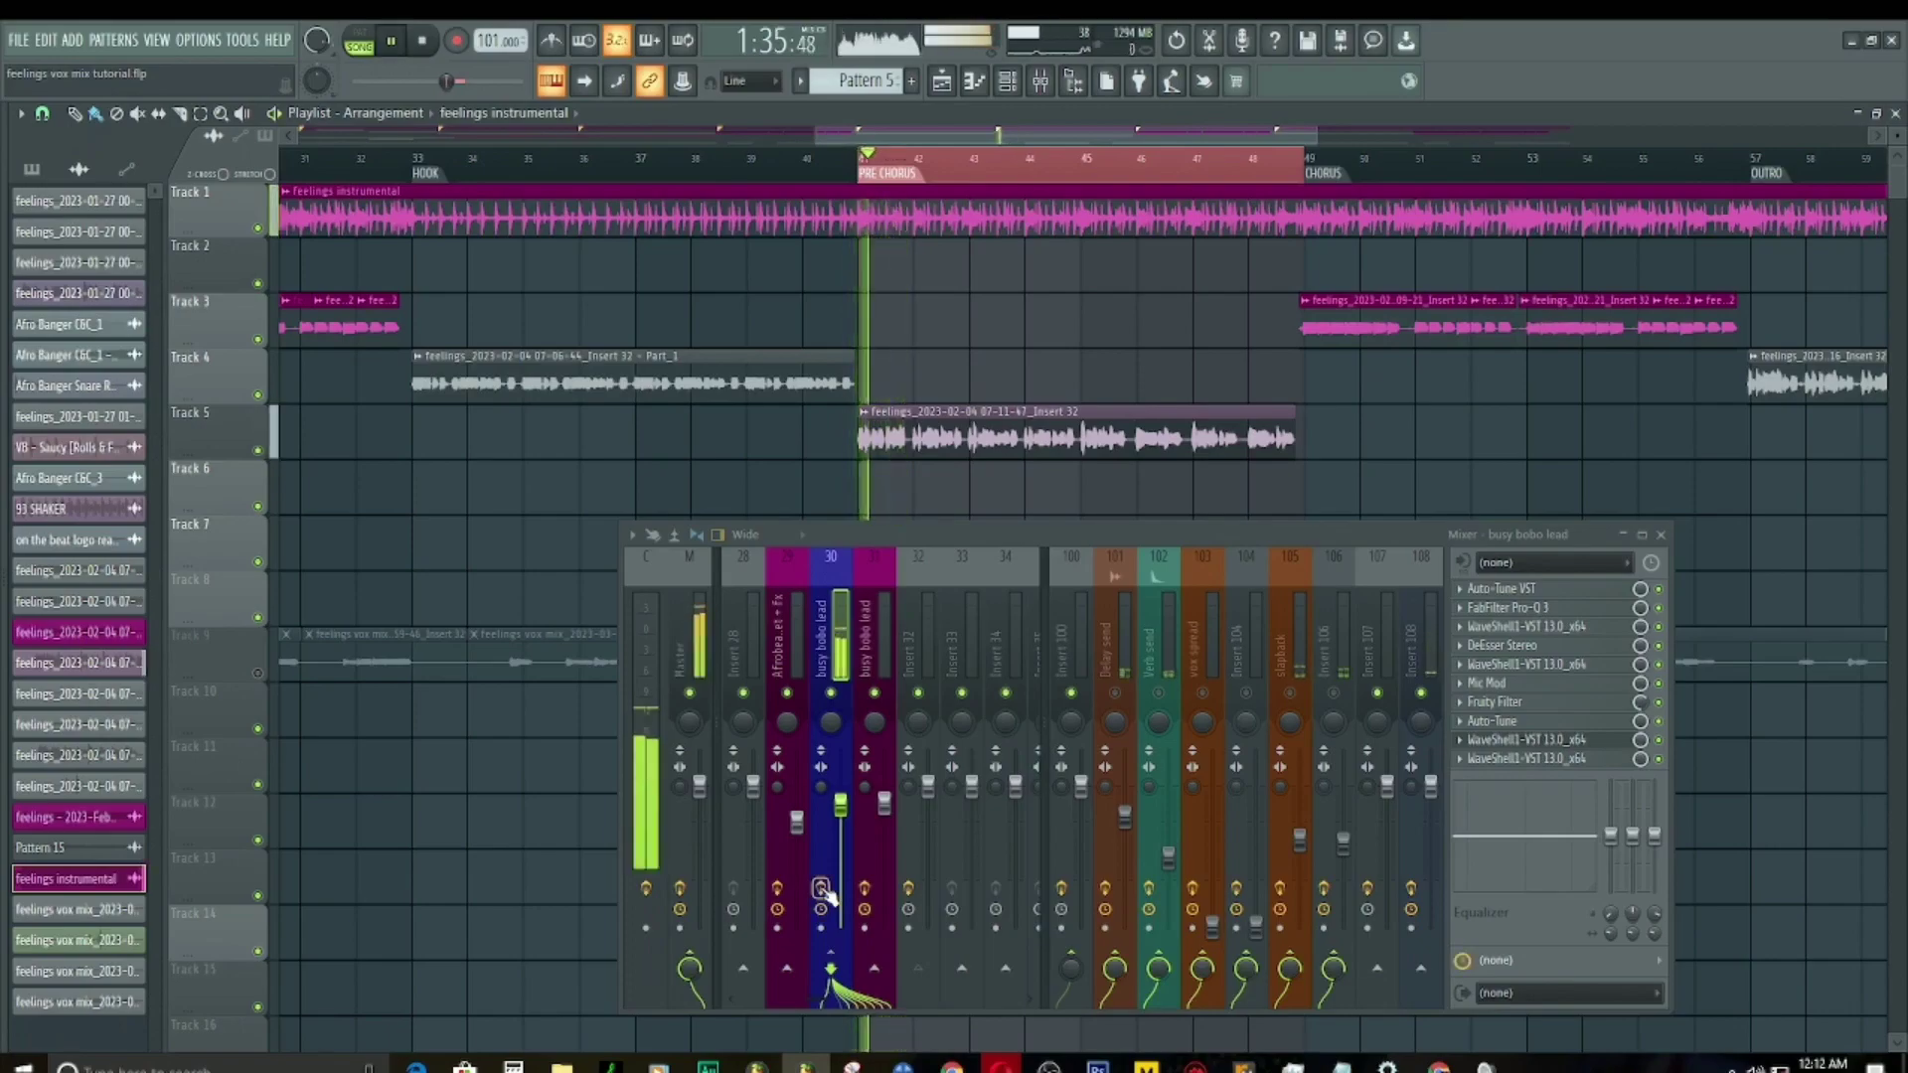
{"action": "key", "text": "space"}
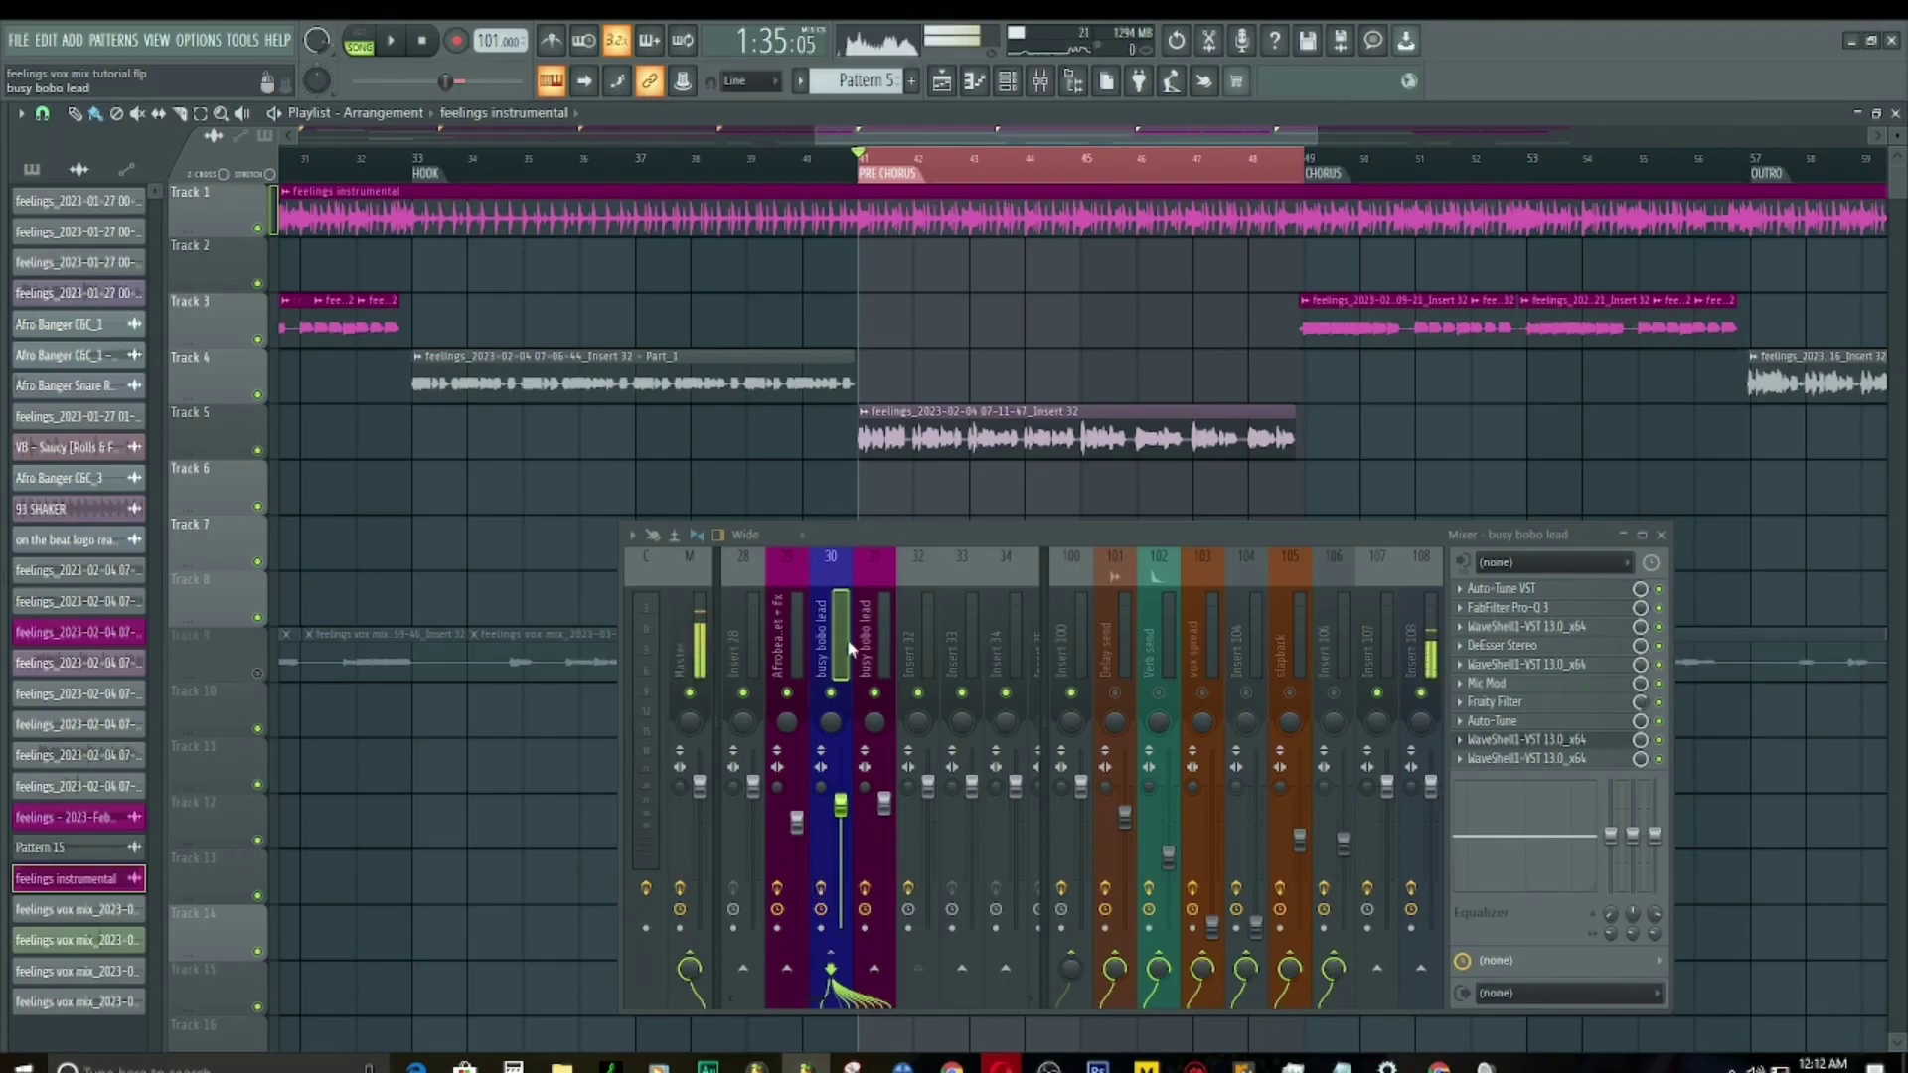
Step: Disable the vocal's WaveShell, Auto-Tune, Fruity Filter, Mic Mod and DeEsser Stereo effects
{"action": "left_click", "coordinate": [1657, 759]}
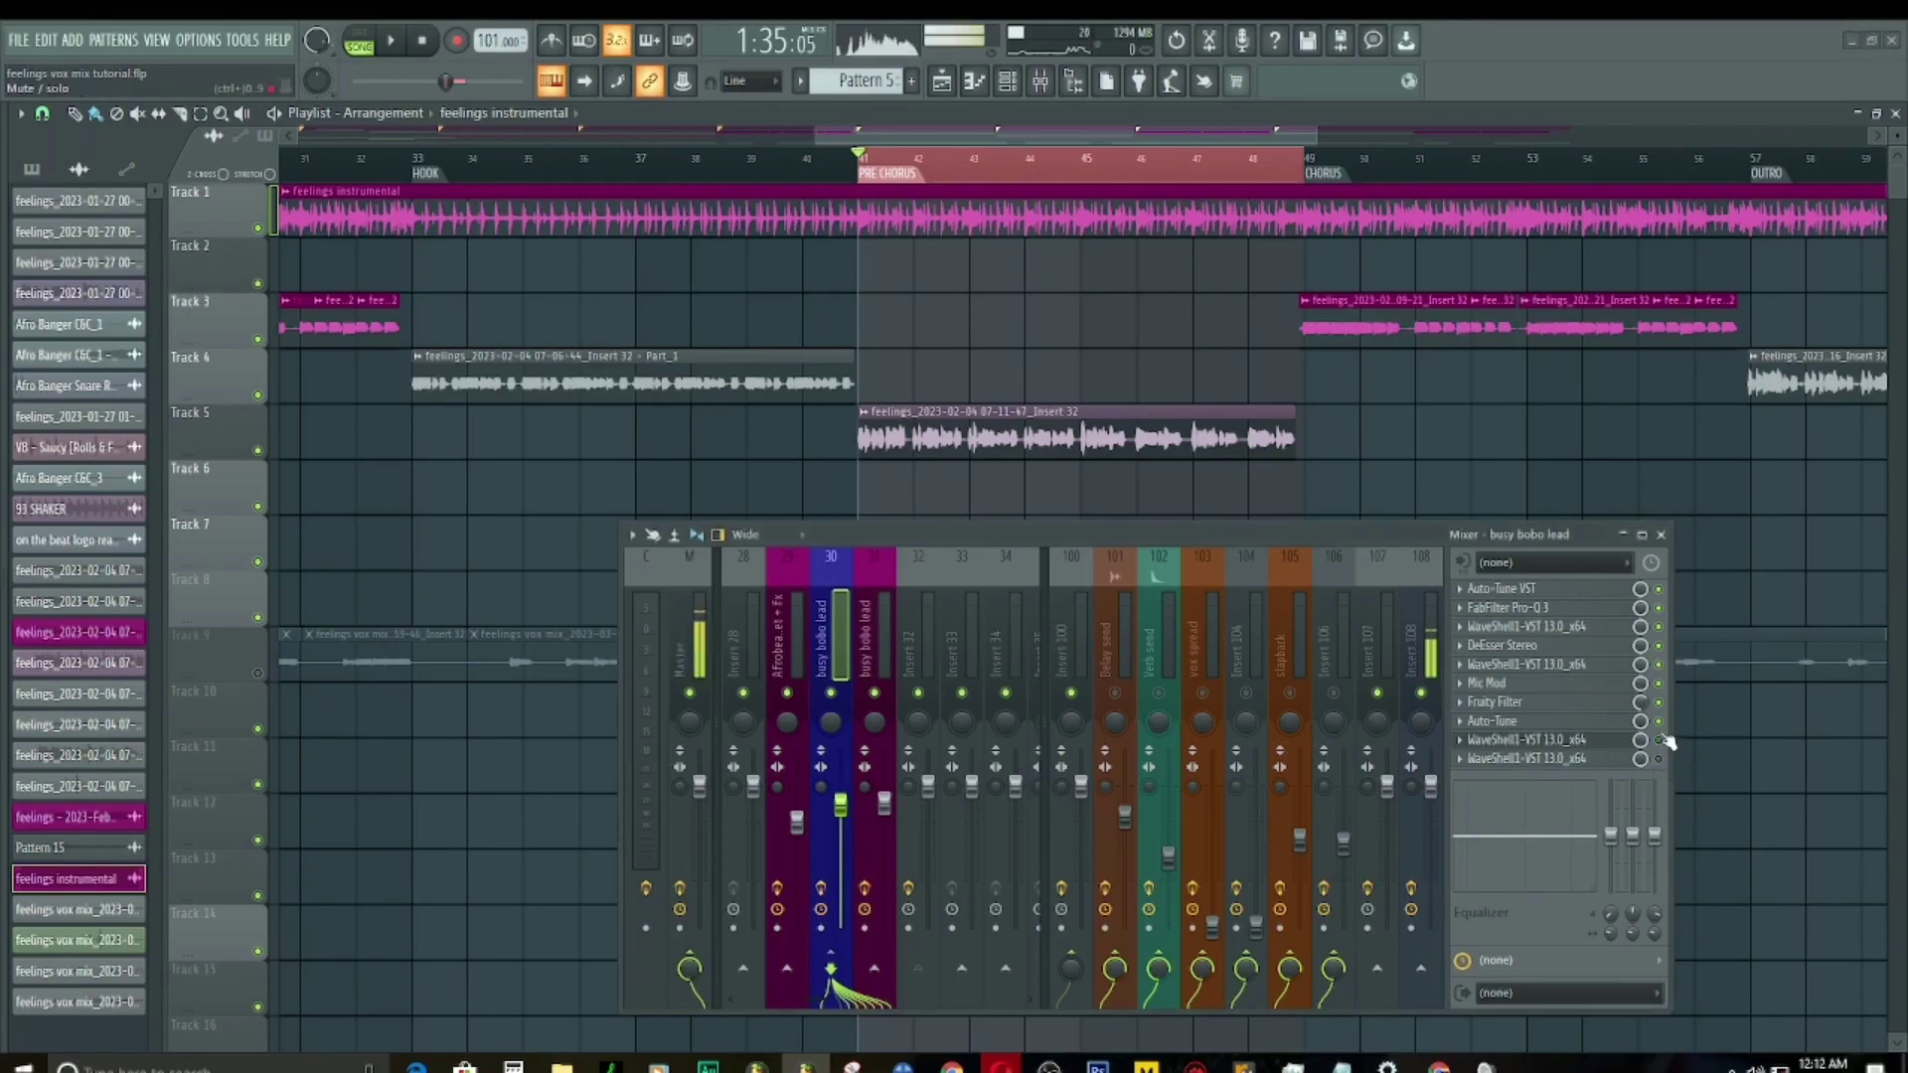
{"action": "left_click", "coordinate": [1658, 720]}
{"action": "left_click", "coordinate": [1657, 701]}
{"action": "left_click", "coordinate": [1657, 682]}
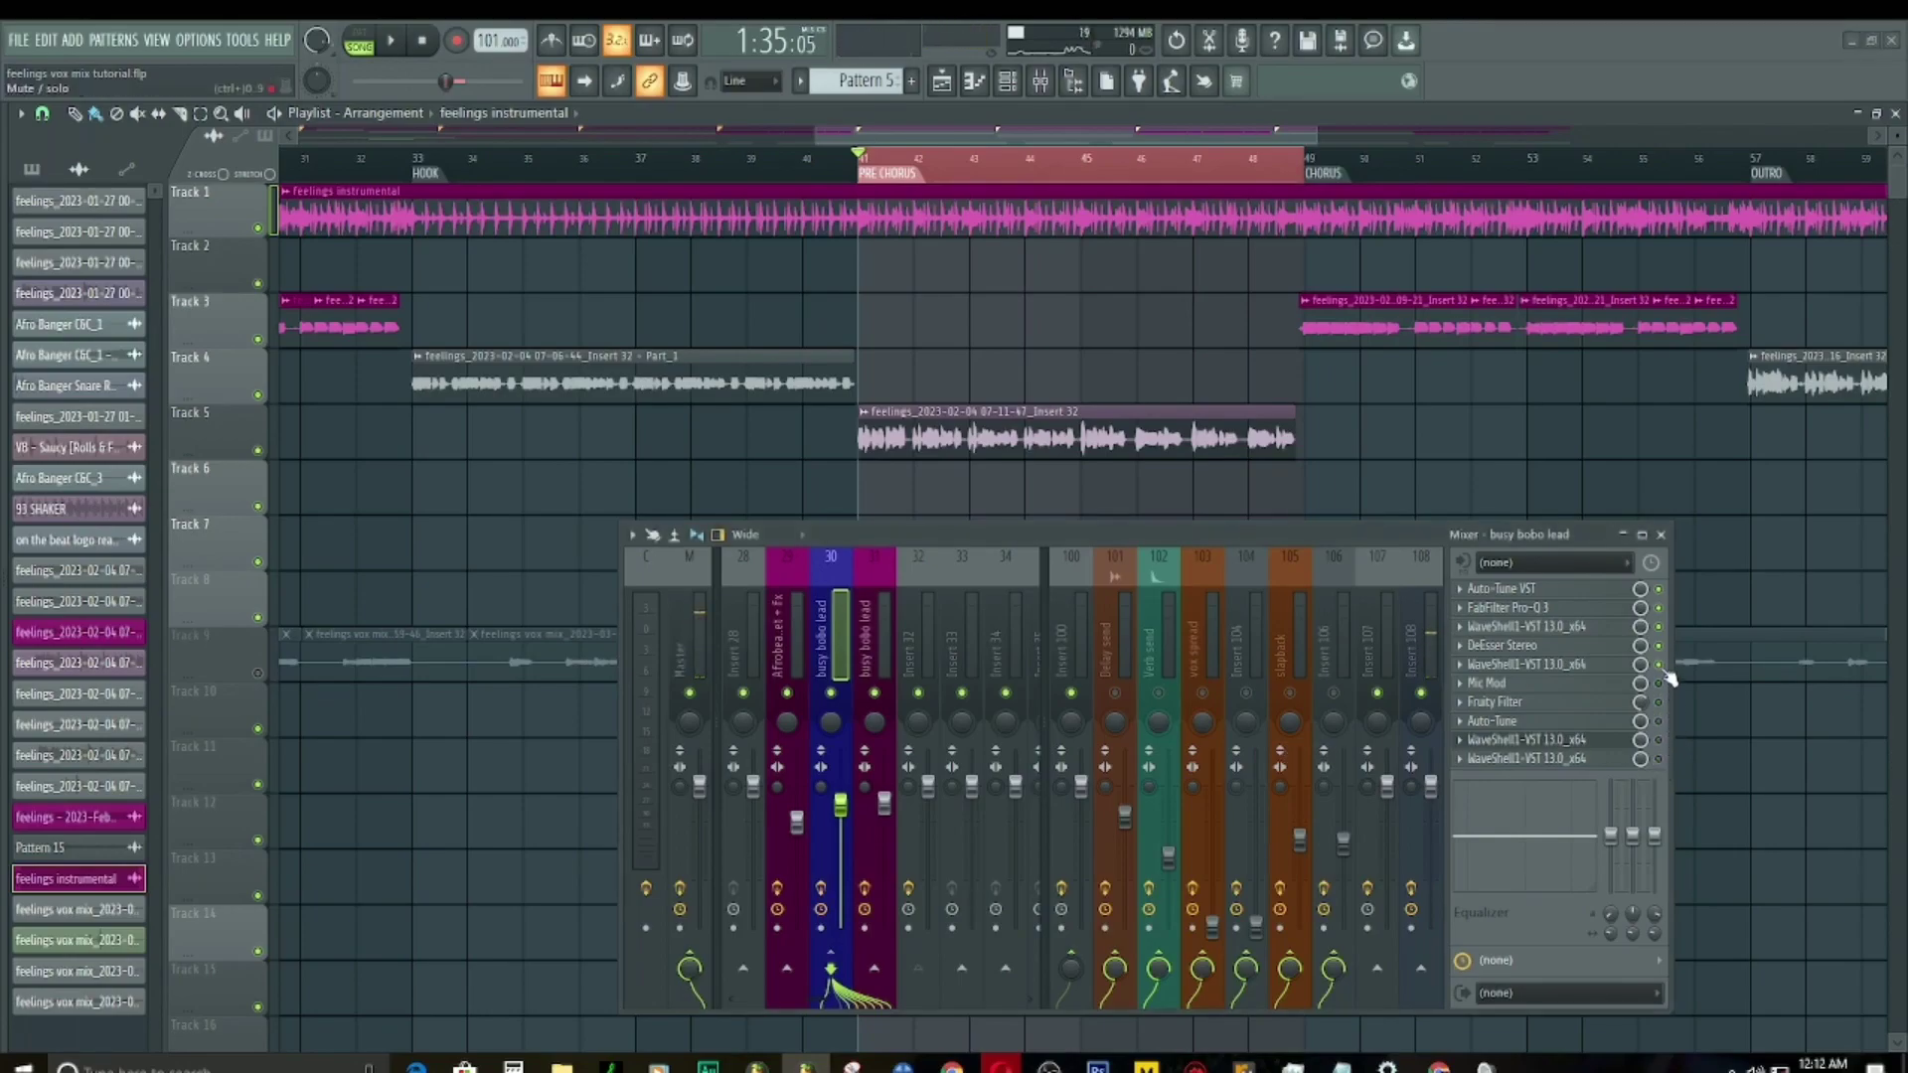
{"action": "left_click", "coordinate": [1657, 664]}
{"action": "left_click", "coordinate": [1657, 645]}
{"action": "left_click", "coordinate": [1657, 626]}
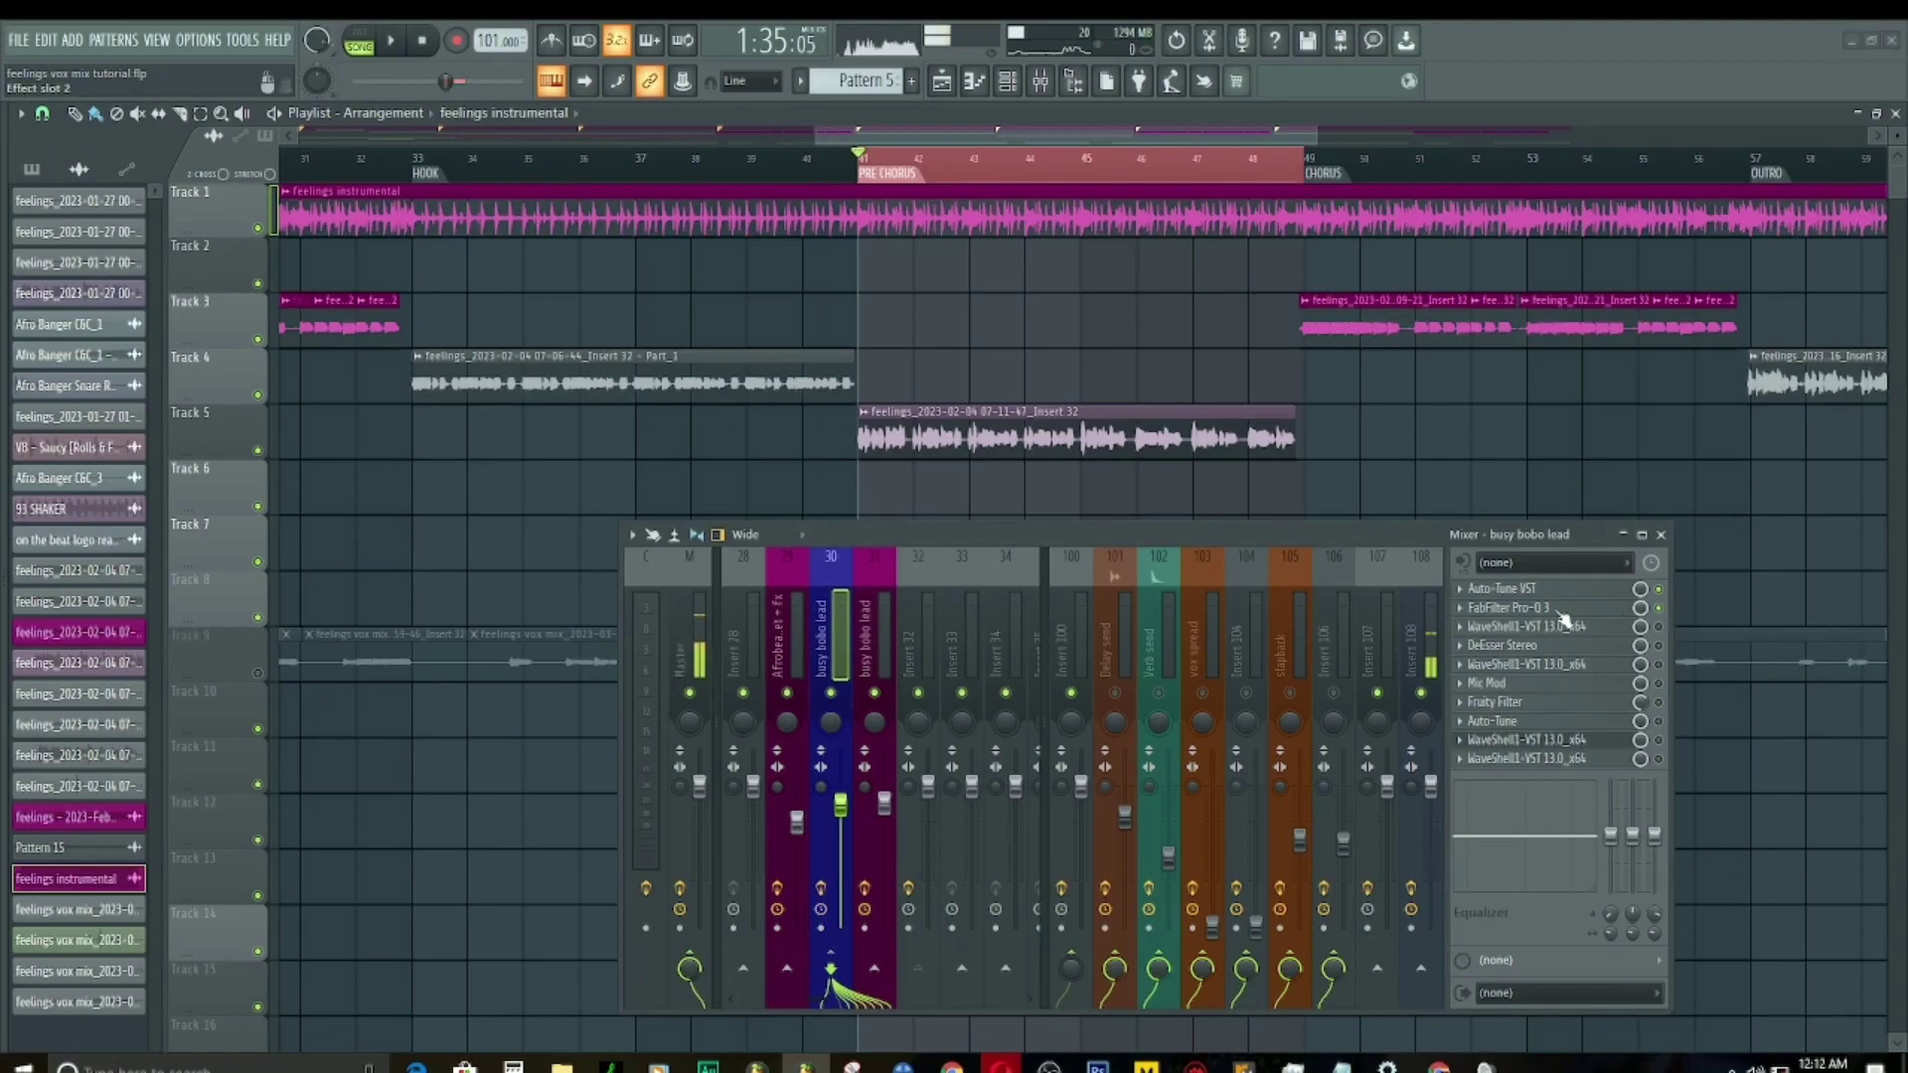
Step: Bring up the vocal's Pro-Q 3 curve unobstructed, then switch to the B-1 mic's PDF manual
{"action": "left_click", "coordinate": [1513, 608]}
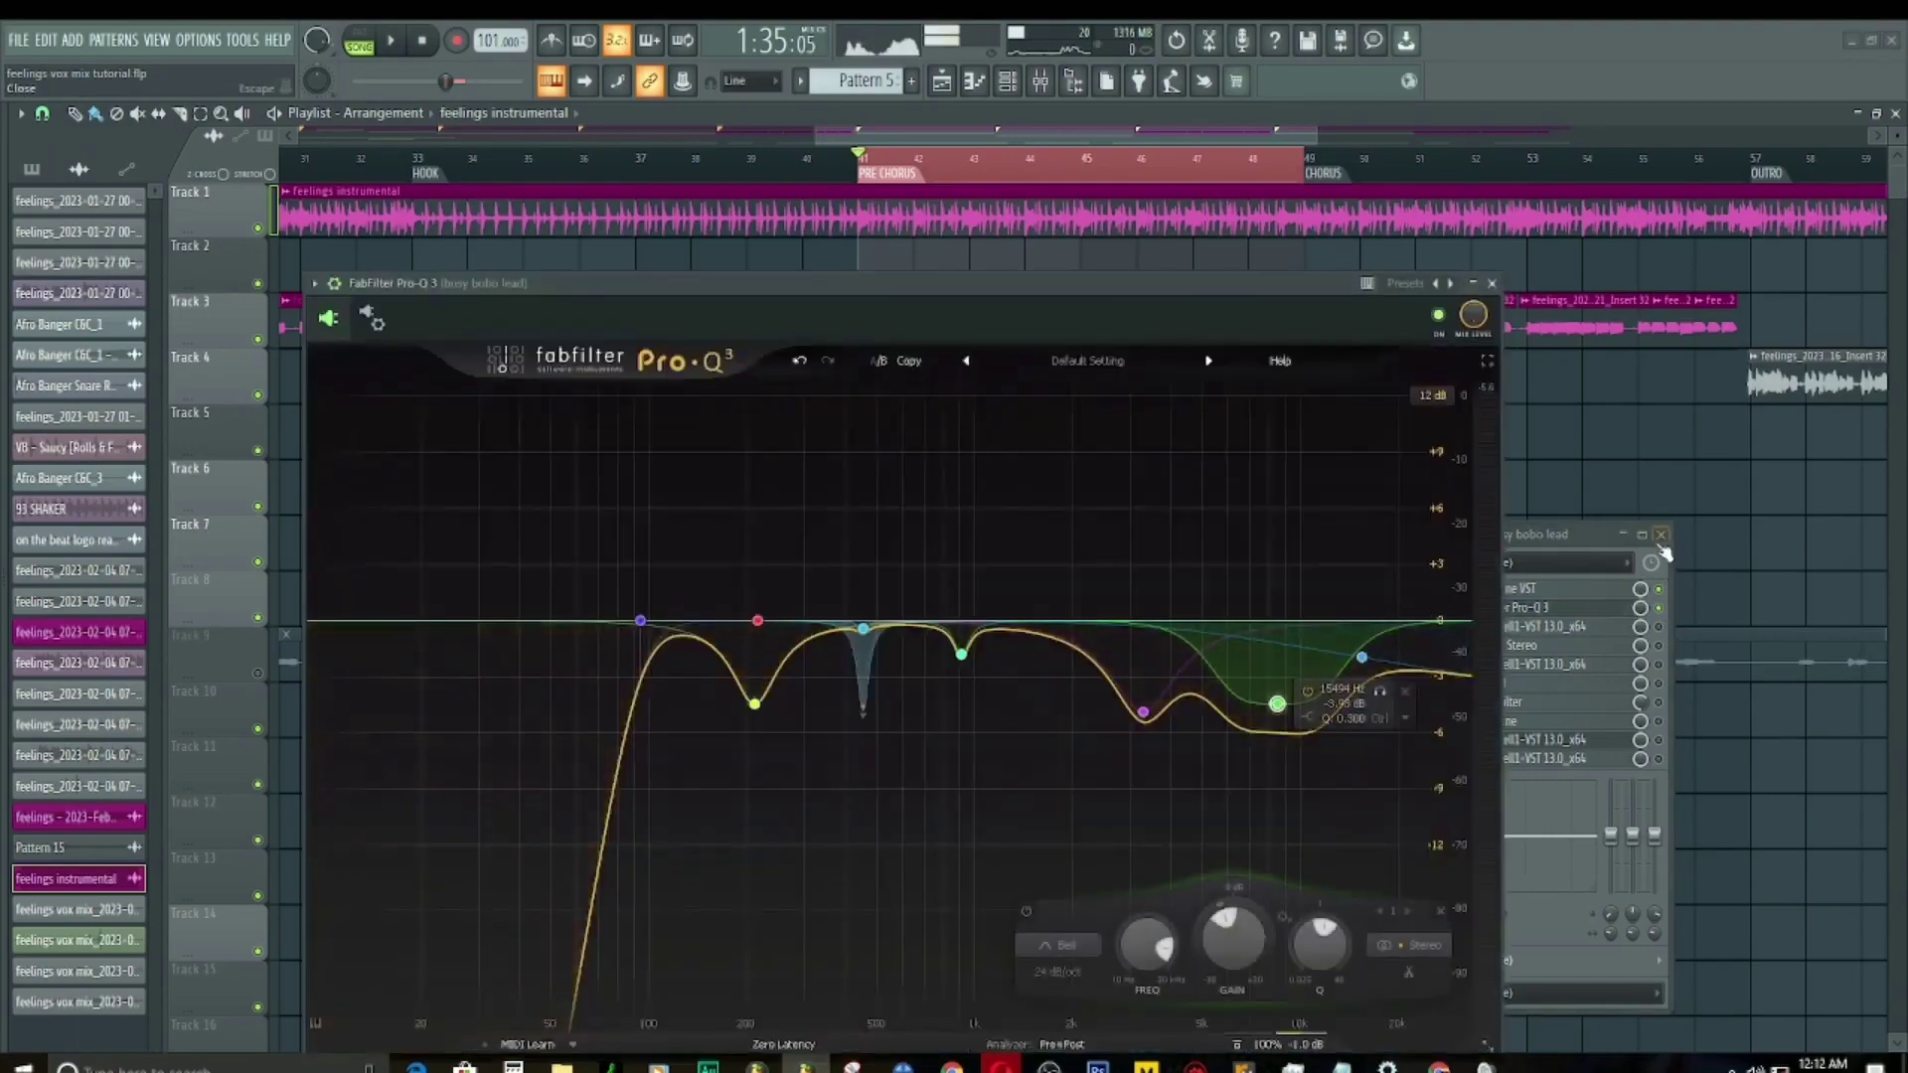
{"action": "left_click", "coordinate": [1660, 534]}
{"action": "left_click_drag", "start_coordinate": [1030, 283], "coordinate": [1151, 247]}
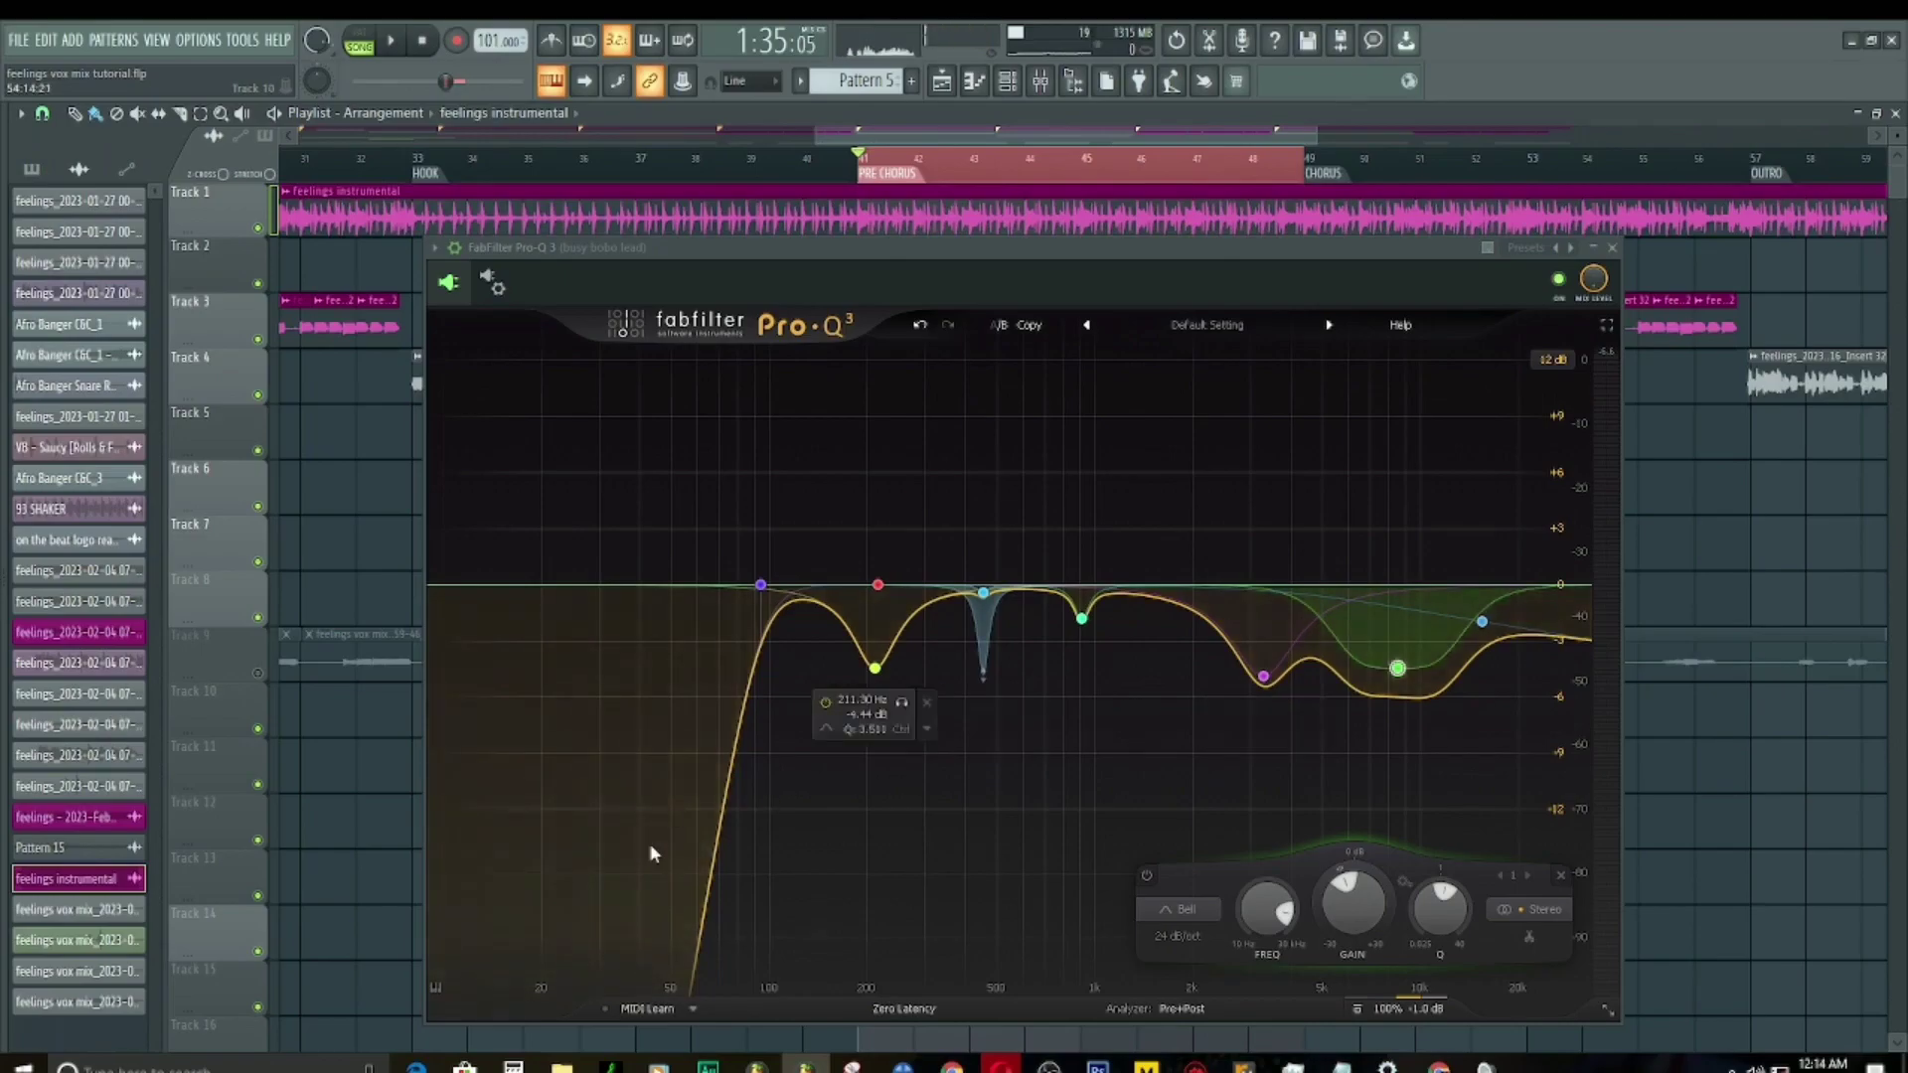
{"action": "key", "text": "alt+Tab"}
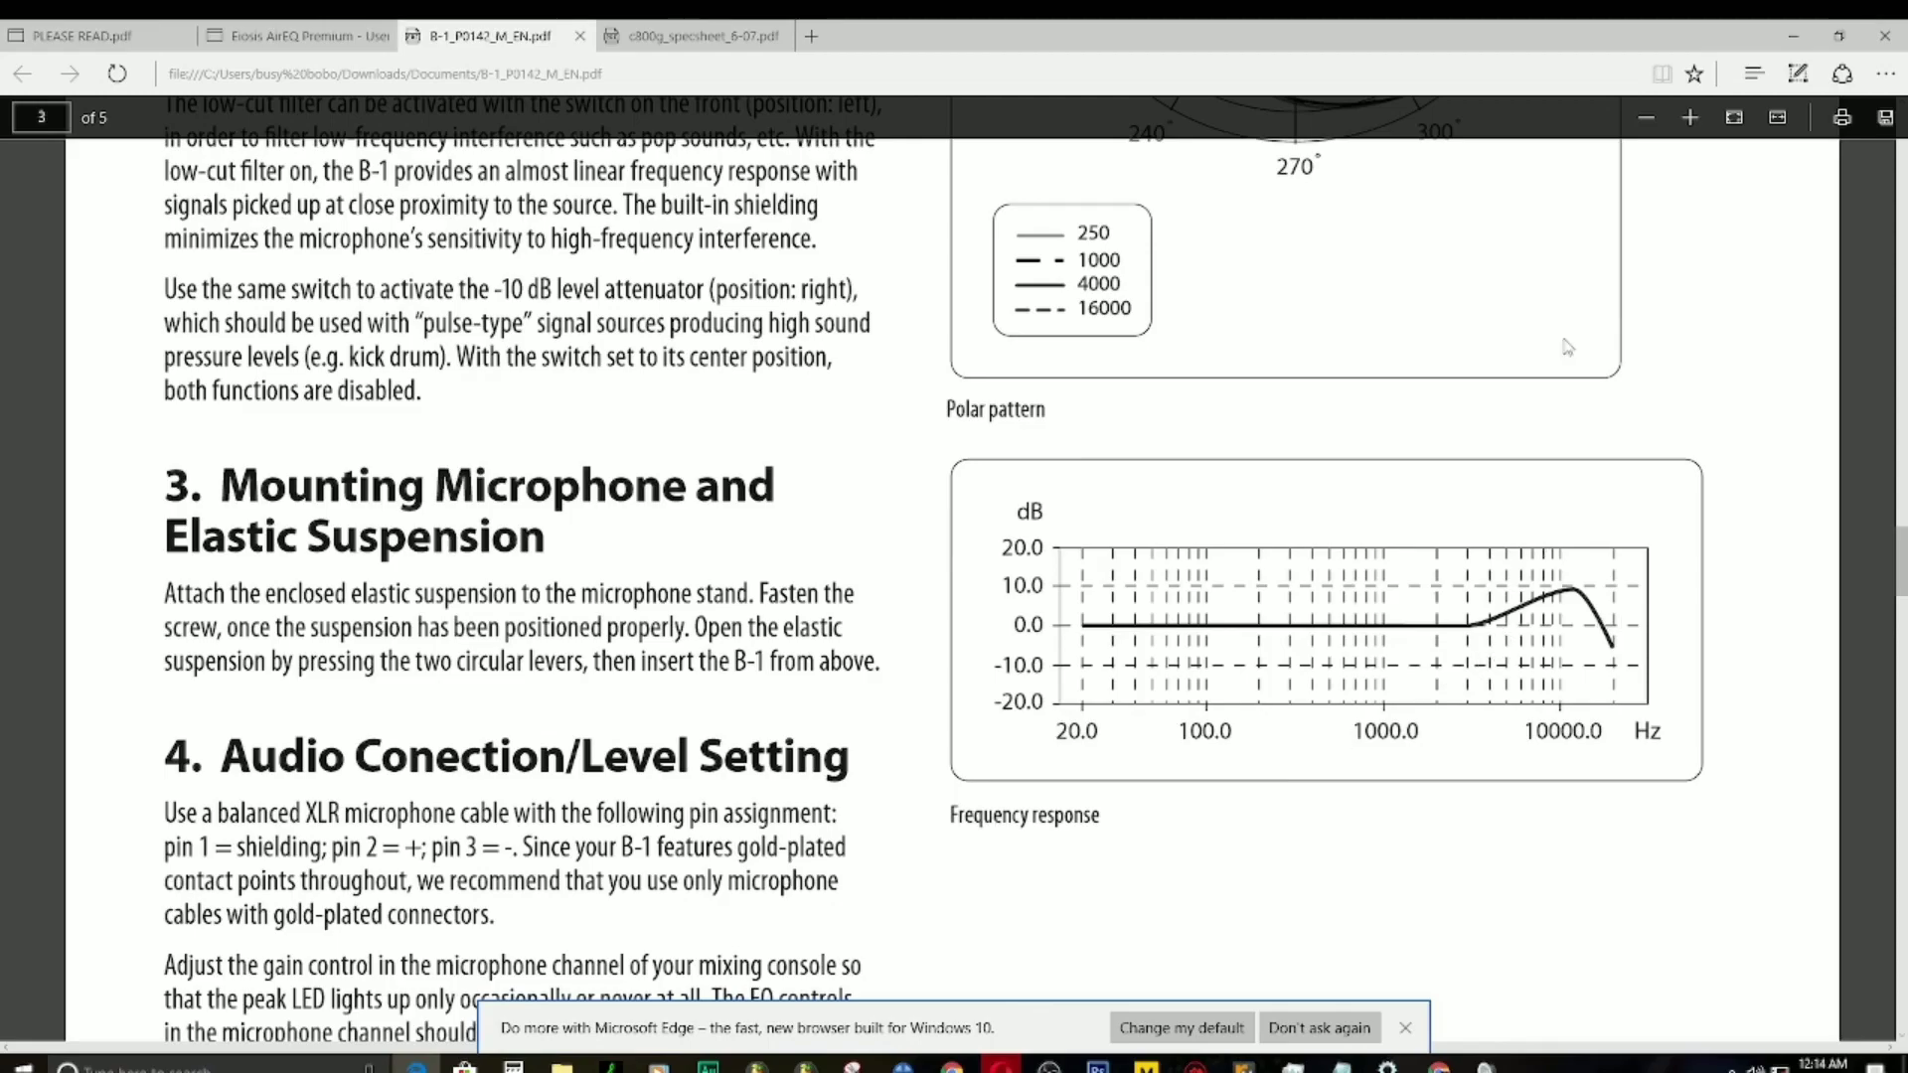
Step: Zoom the B-1 manual in twice and find its frequency response chart peaking near 10 kHz
{"action": "left_click", "coordinate": [1690, 119]}
{"action": "left_click", "coordinate": [1690, 119]}
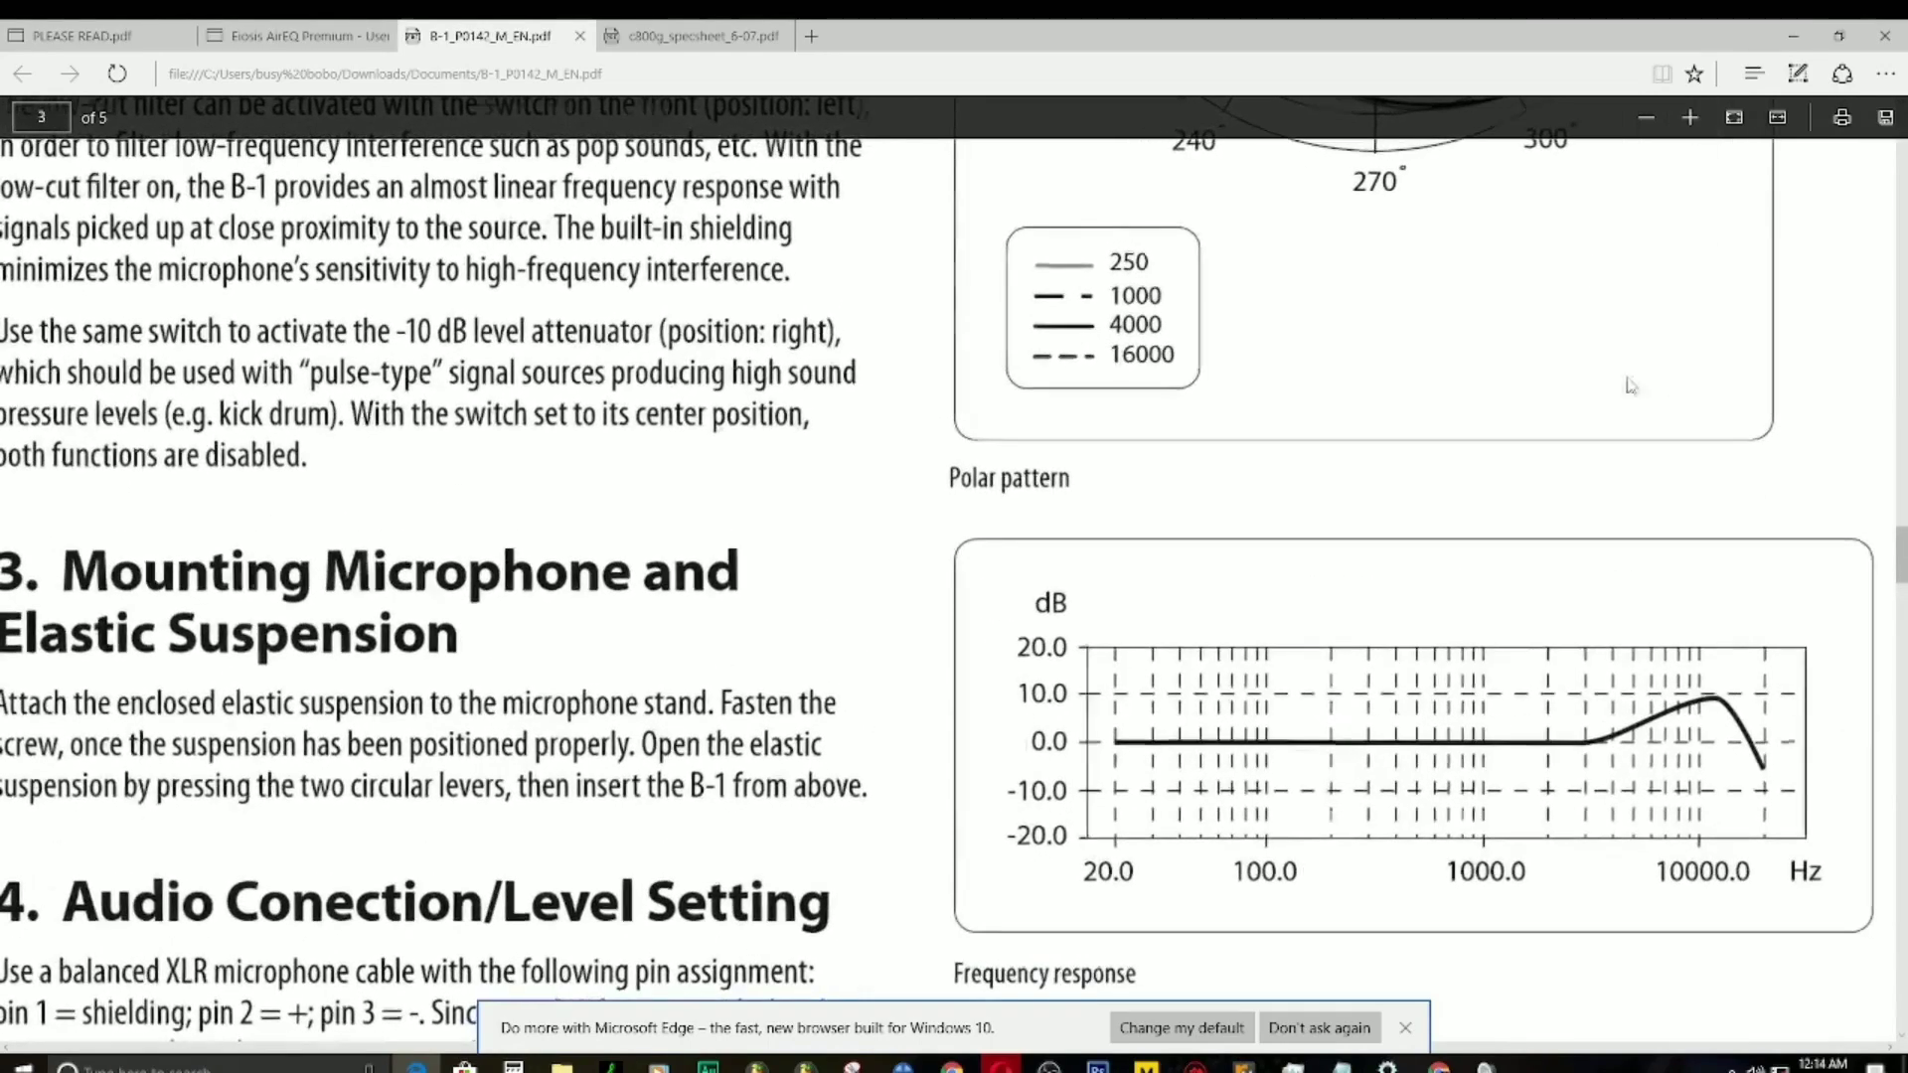
{"action": "scroll", "coordinate": [1471, 429], "scroll_direction": "down", "scroll_amount": 3}
{"action": "scroll", "coordinate": [1471, 429], "scroll_direction": "up", "scroll_amount": 1}
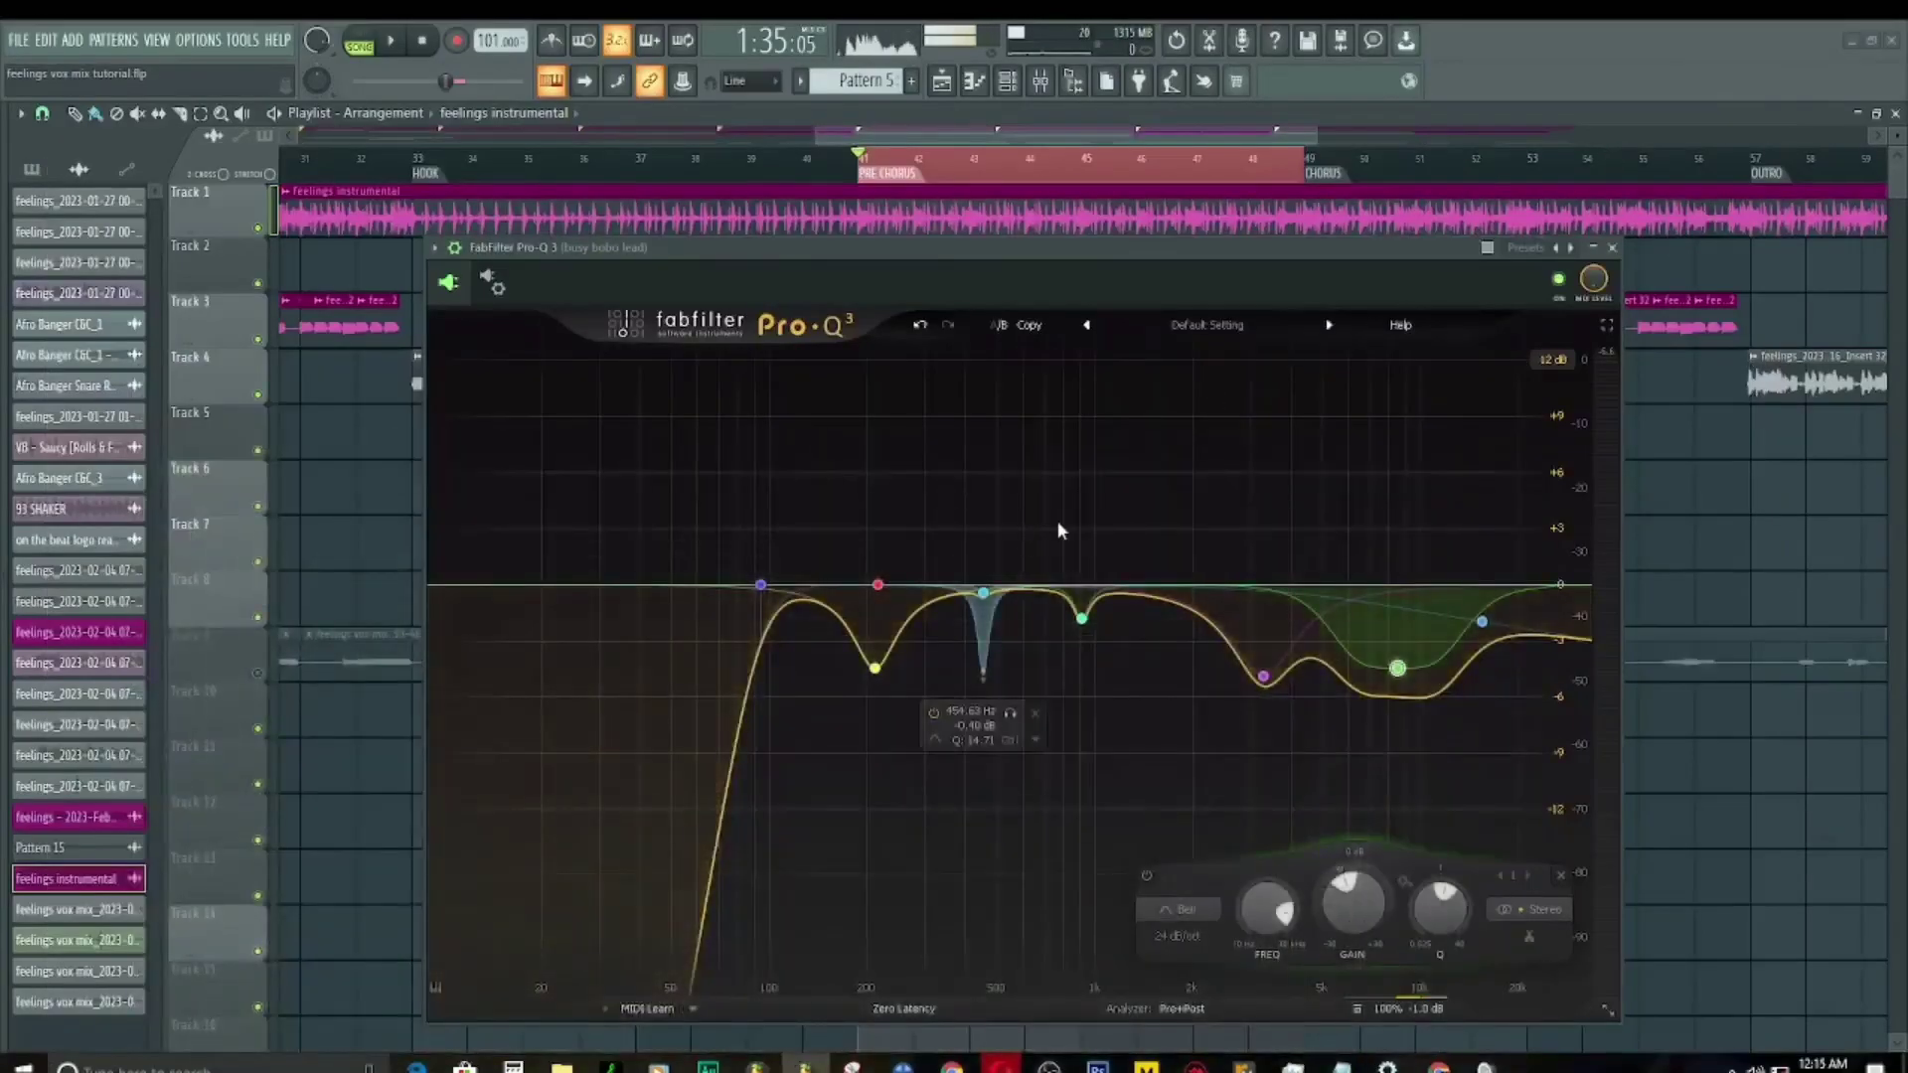
Step: Reposition the Pro-Q 3 window and shape the green bell band into a roughly -4.5 dB cut near 8.5 kHz
{"action": "left_click_drag", "start_coordinate": [1150, 254], "coordinate": [1067, 238]}
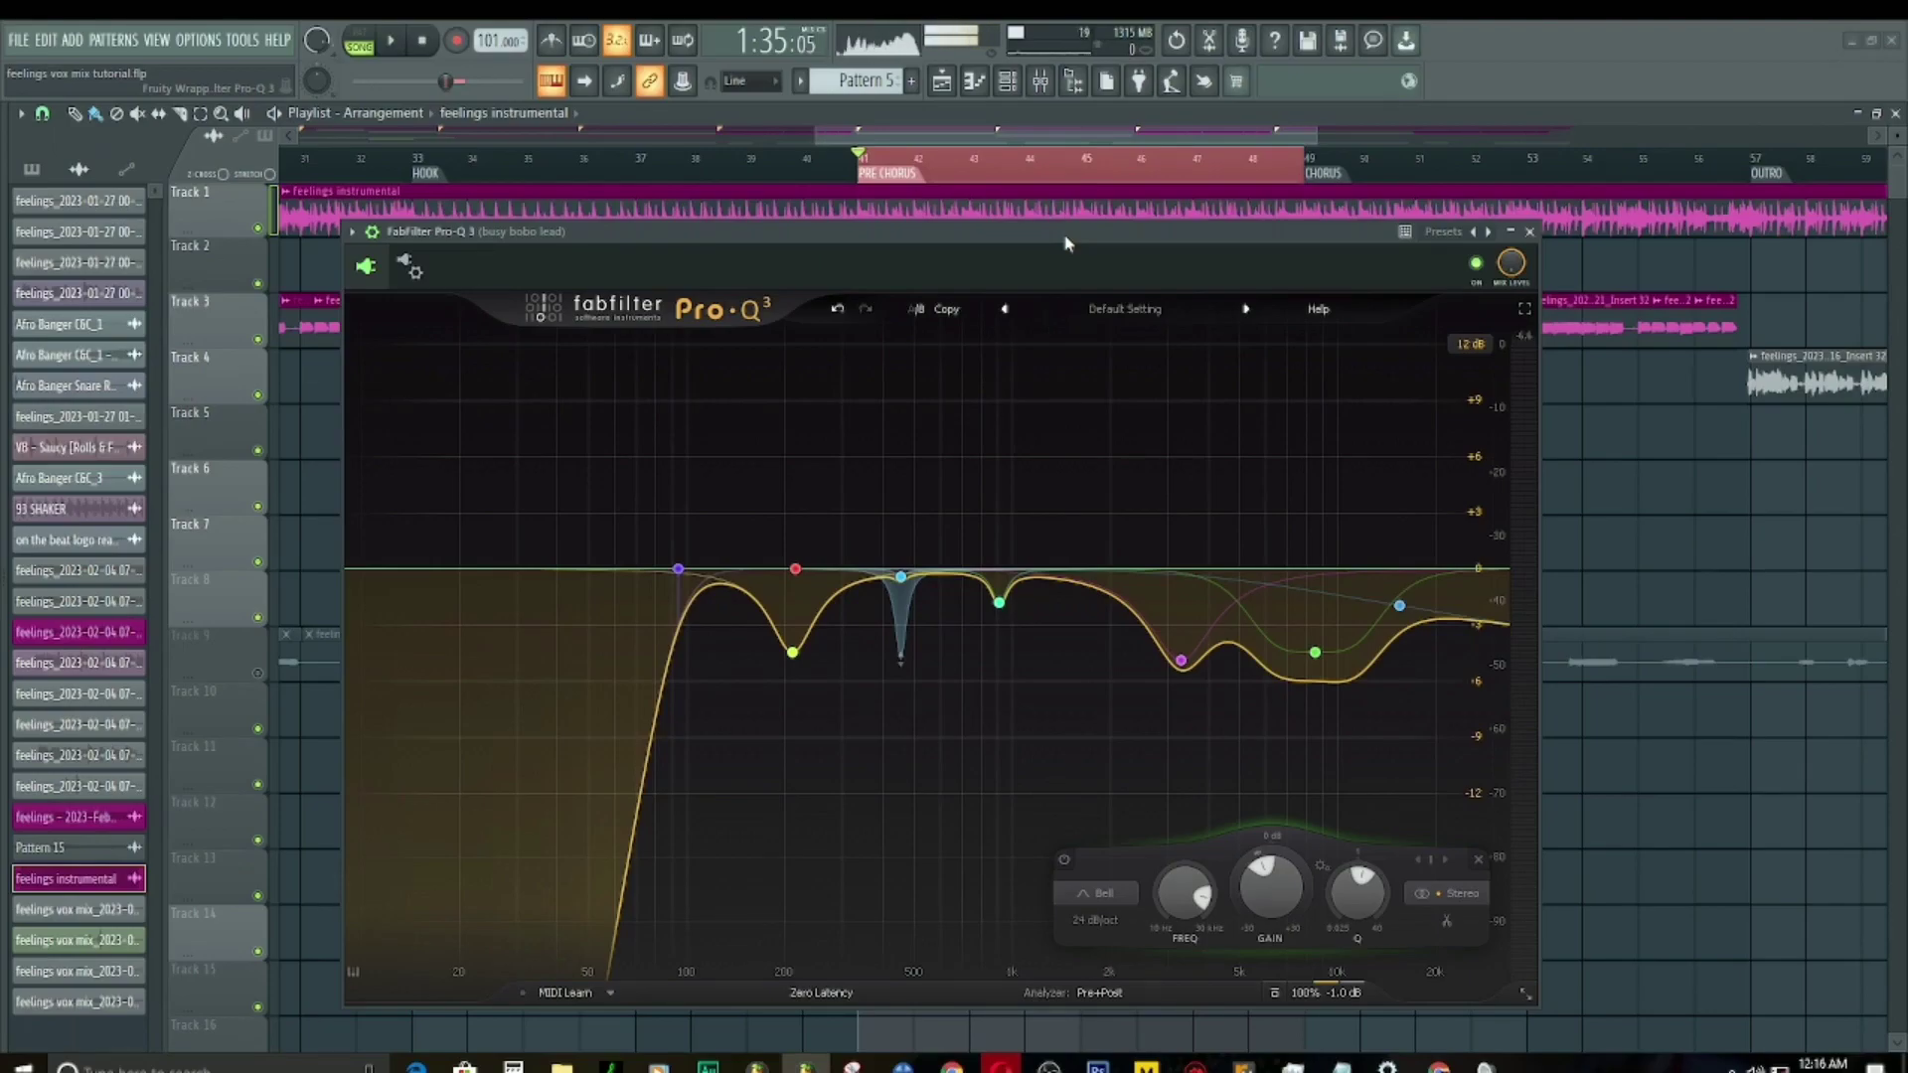
{"action": "left_click", "coordinate": [1315, 652]}
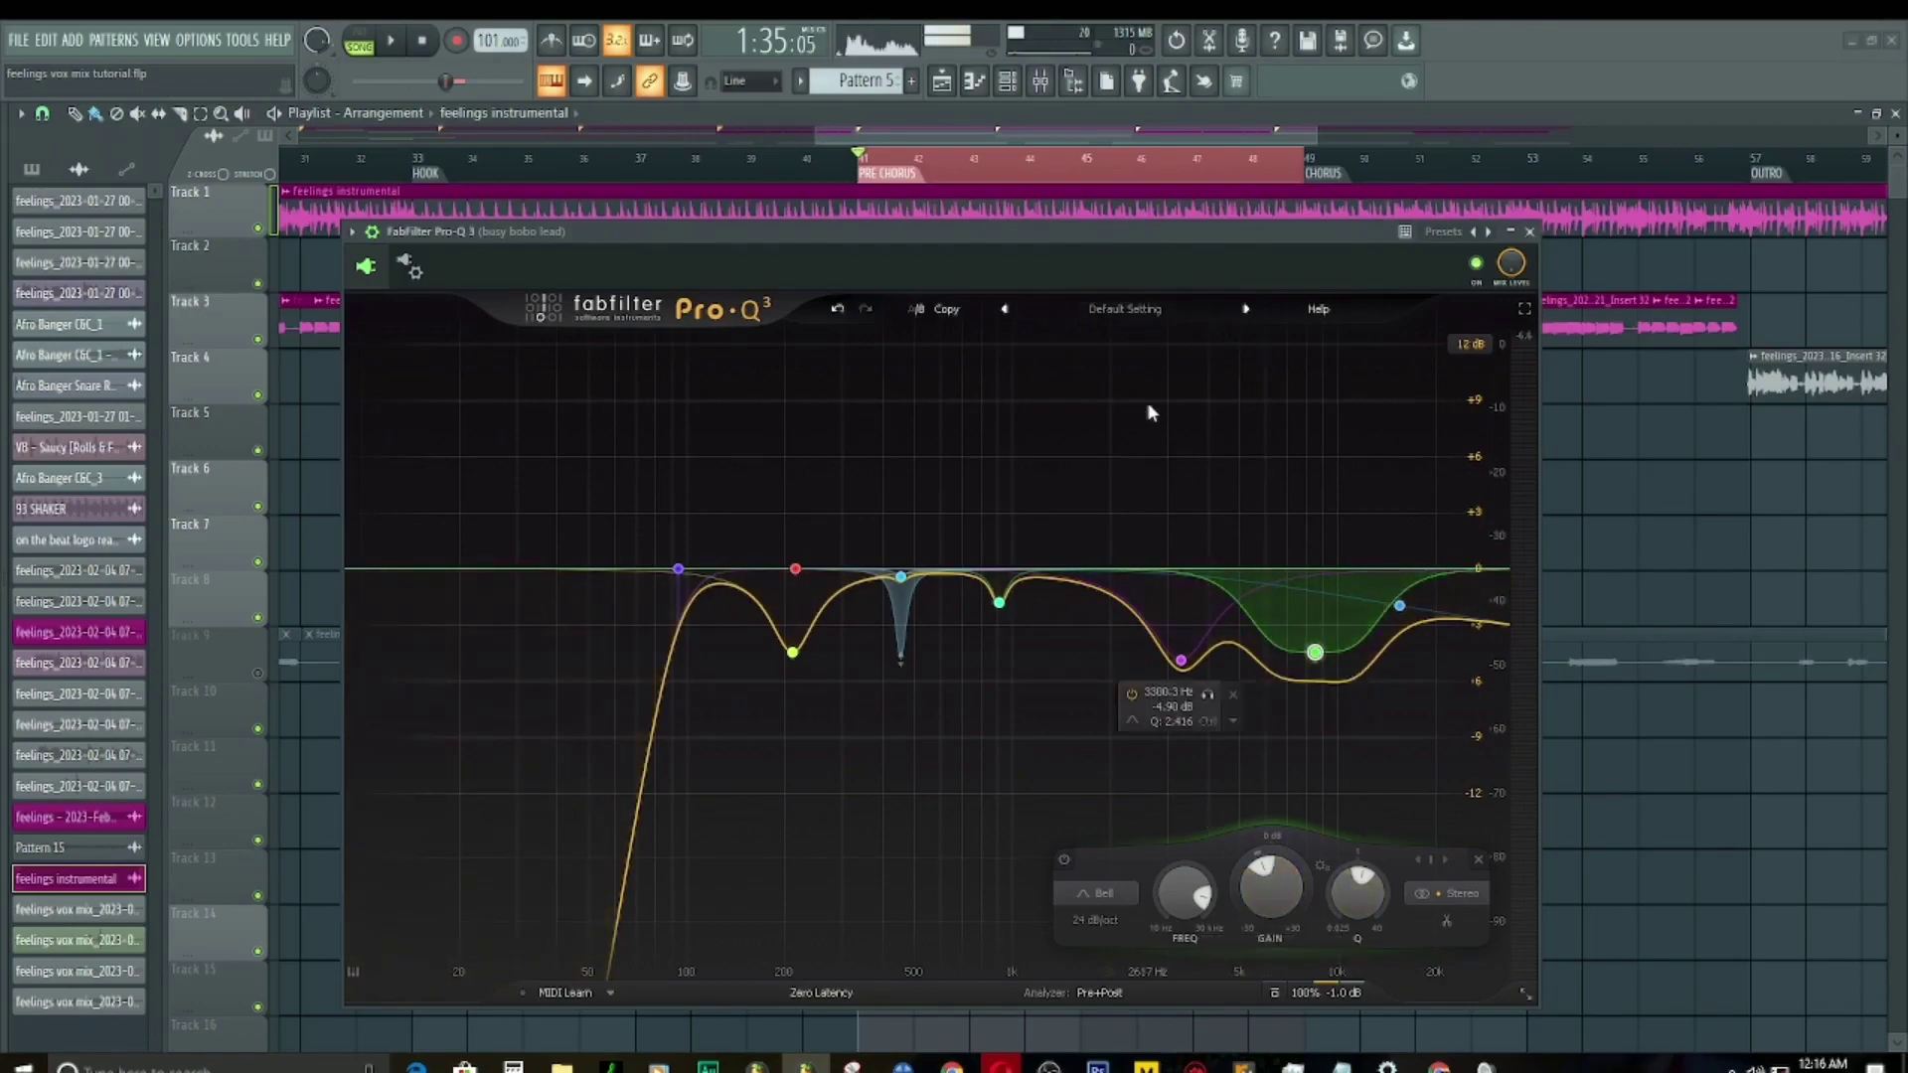
{"action": "left_click_drag", "start_coordinate": [1054, 232], "coordinate": [1081, 247]}
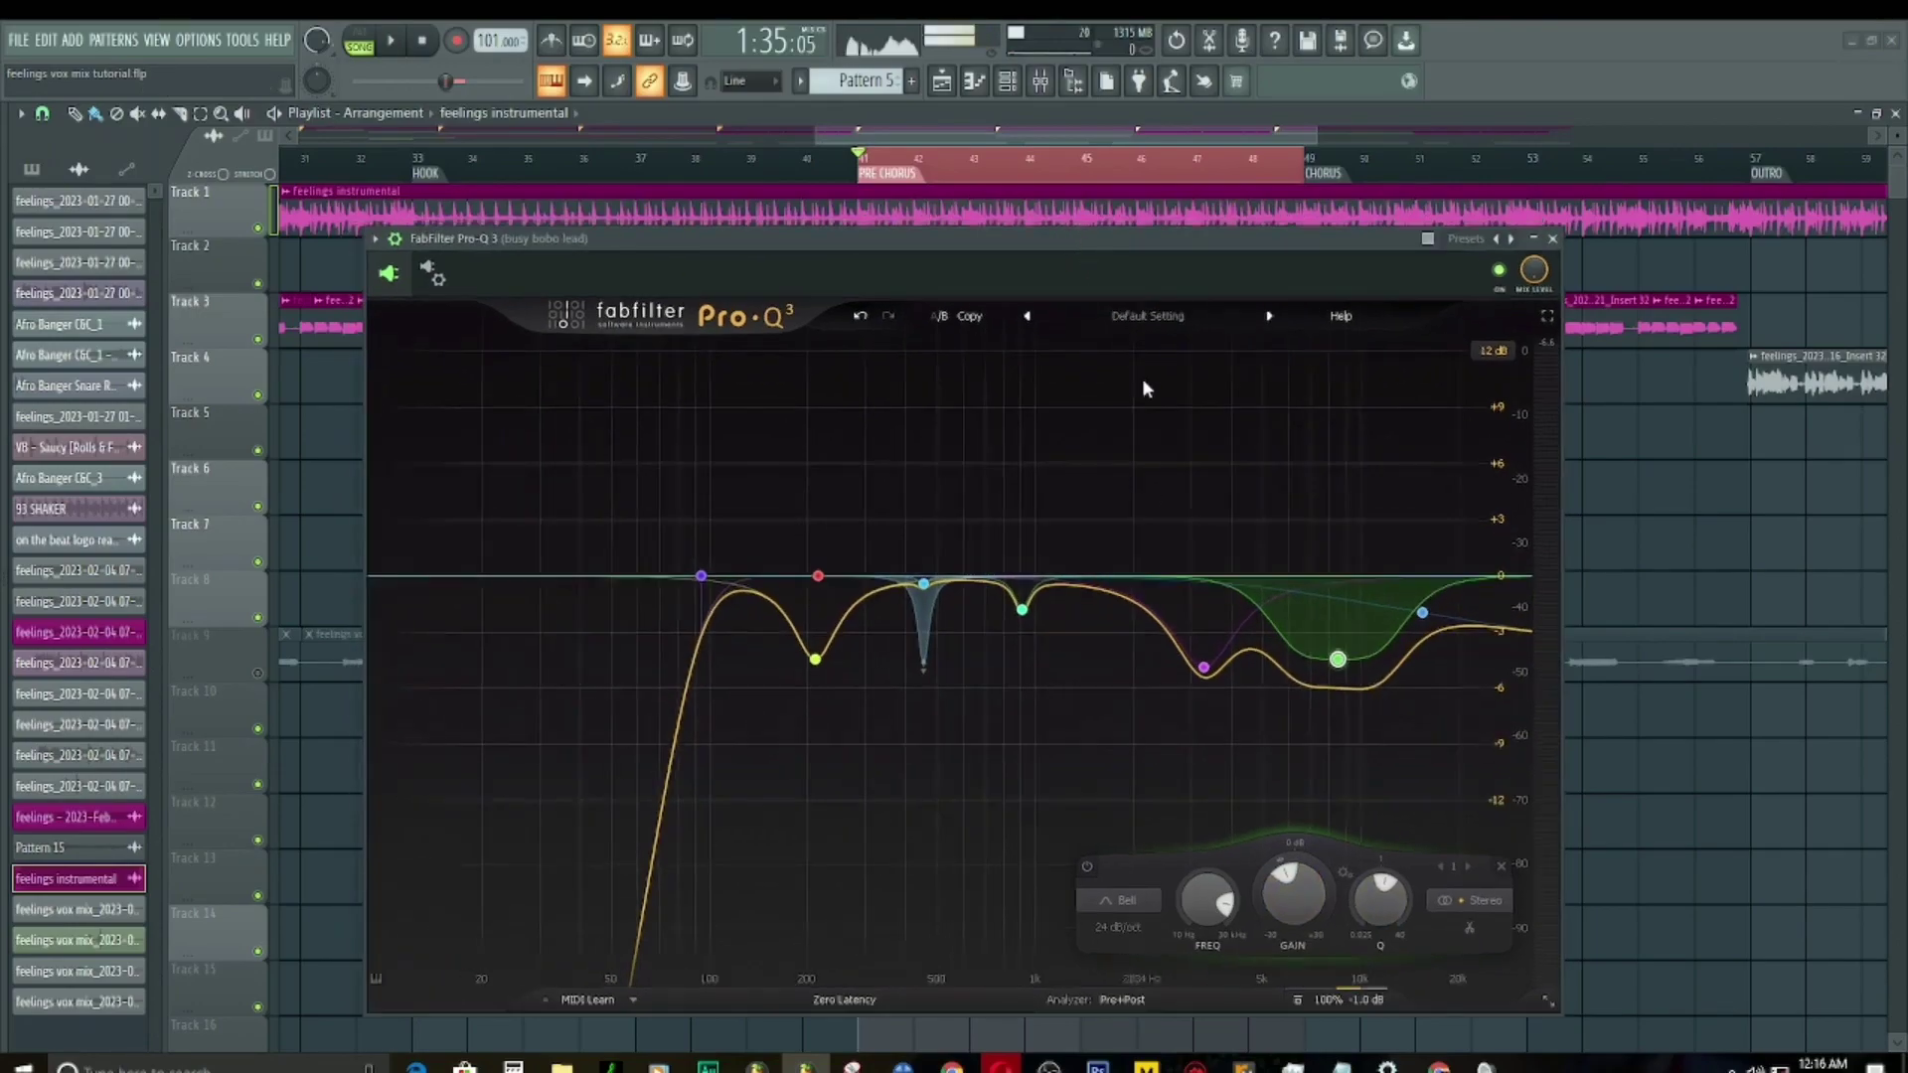
{"action": "mouse_move", "coordinate": [1204, 670]}
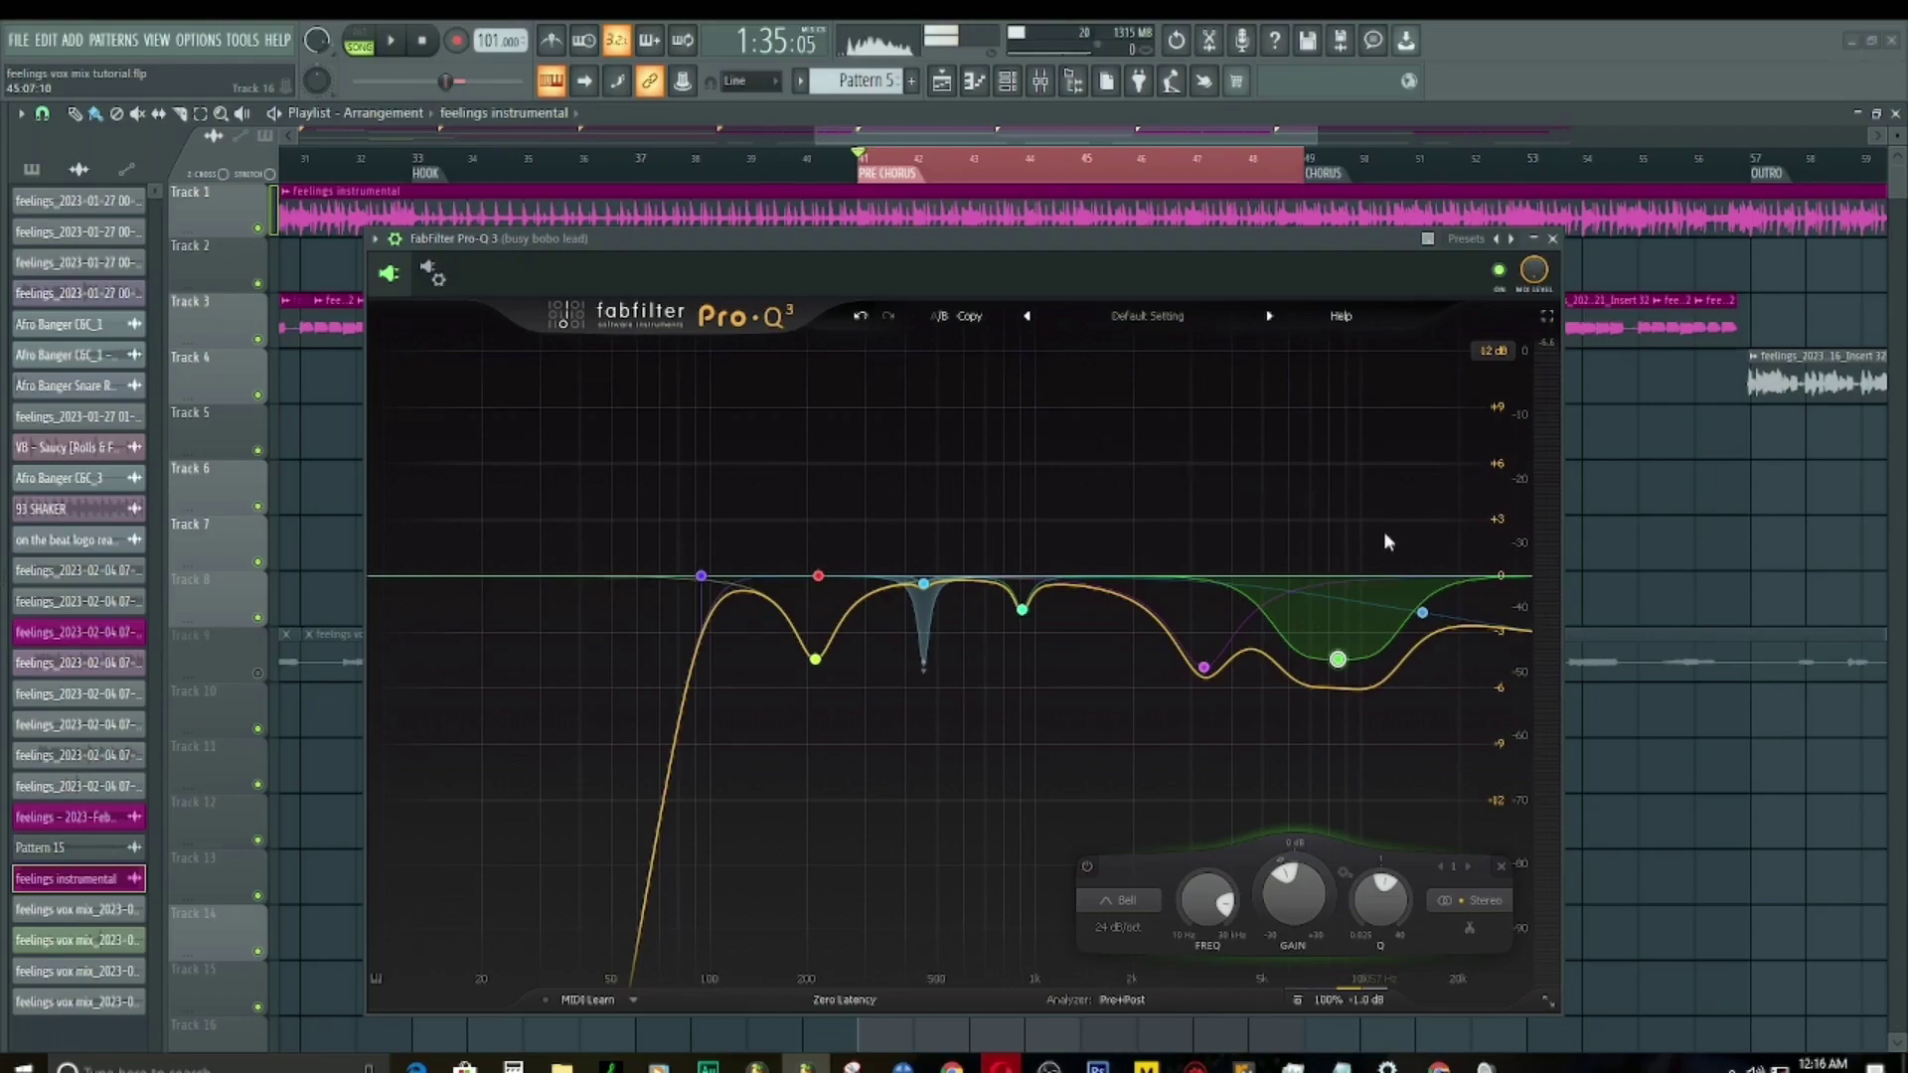
{"action": "scroll", "coordinate": [1290, 656], "scroll_direction": "up", "scroll_amount": 5}
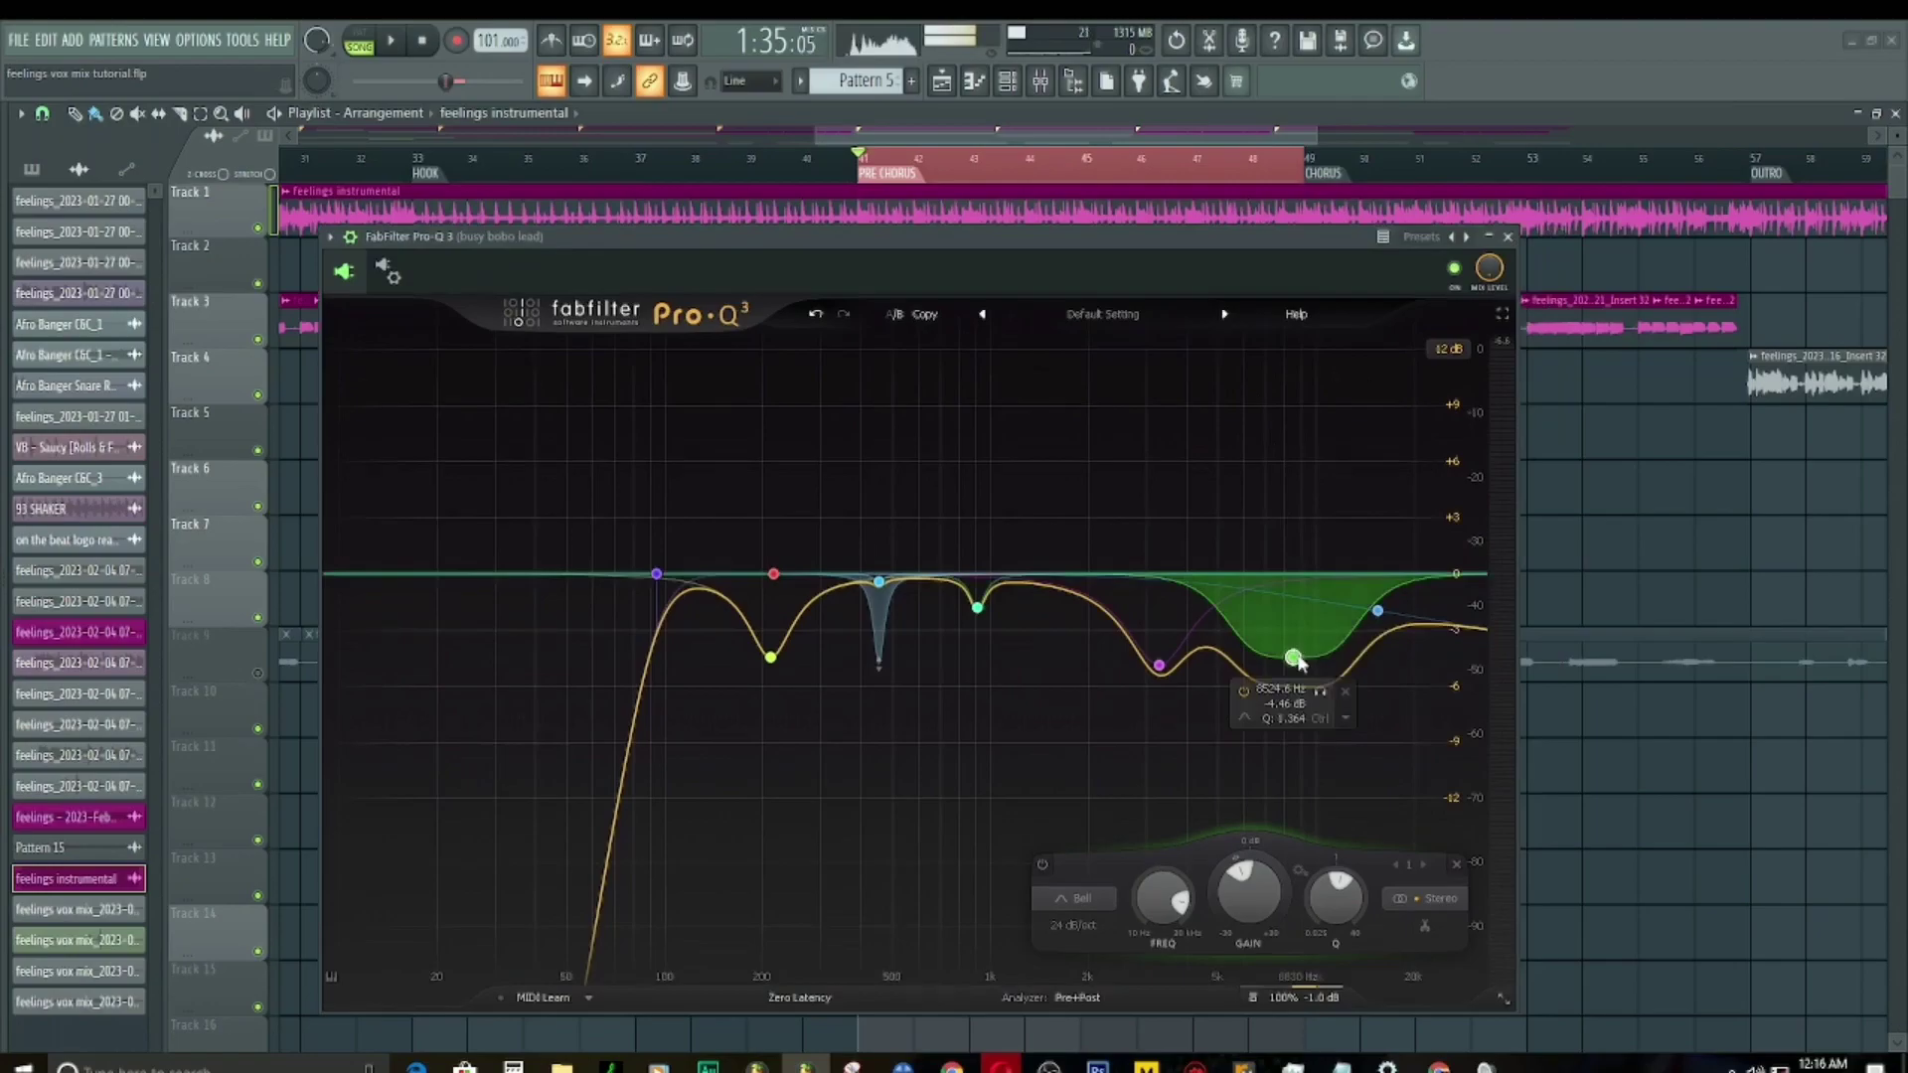
Step: Add a broad -3.3 dB, Q 0.3 cut near 15.5 kHz in Pro-Q 3, close the mixer and save
{"action": "left_click", "coordinate": [1041, 80]}
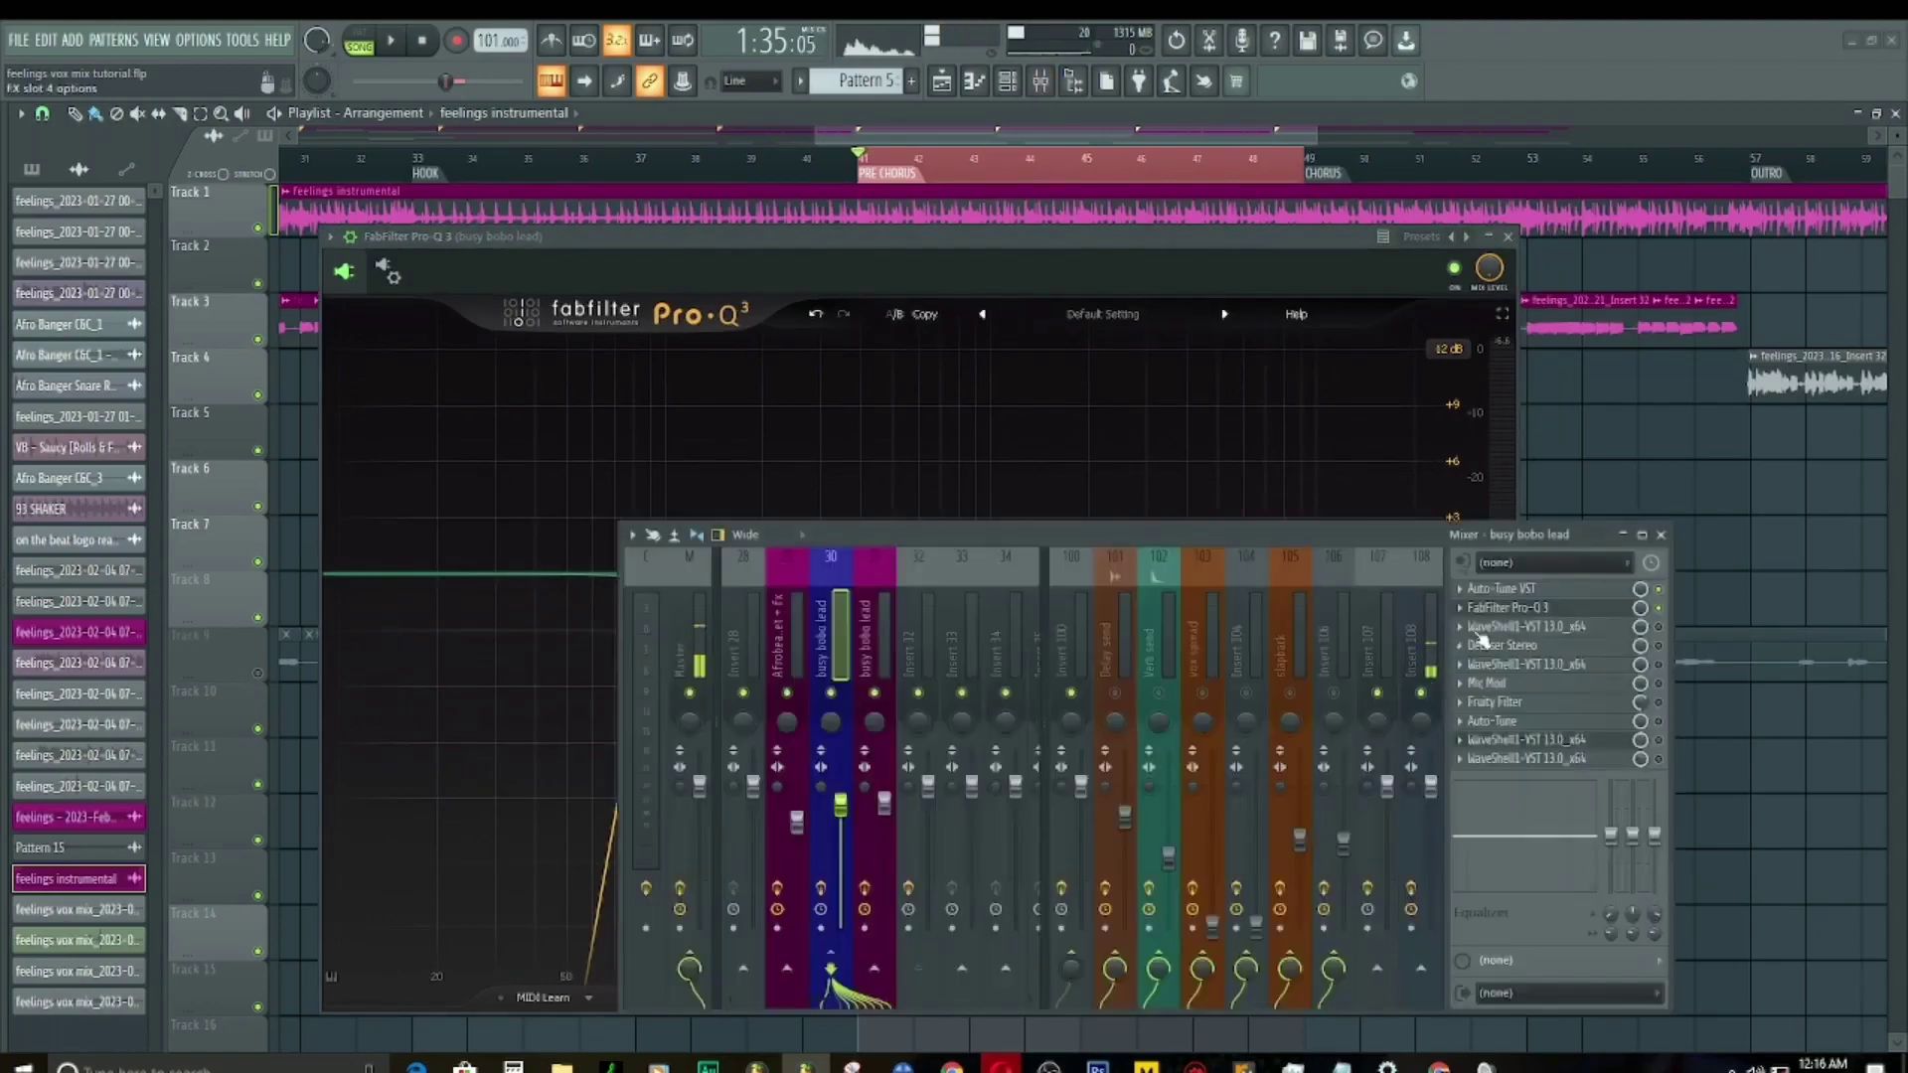
{"action": "left_click_drag", "start_coordinate": [942, 542], "coordinate": [947, 732]}
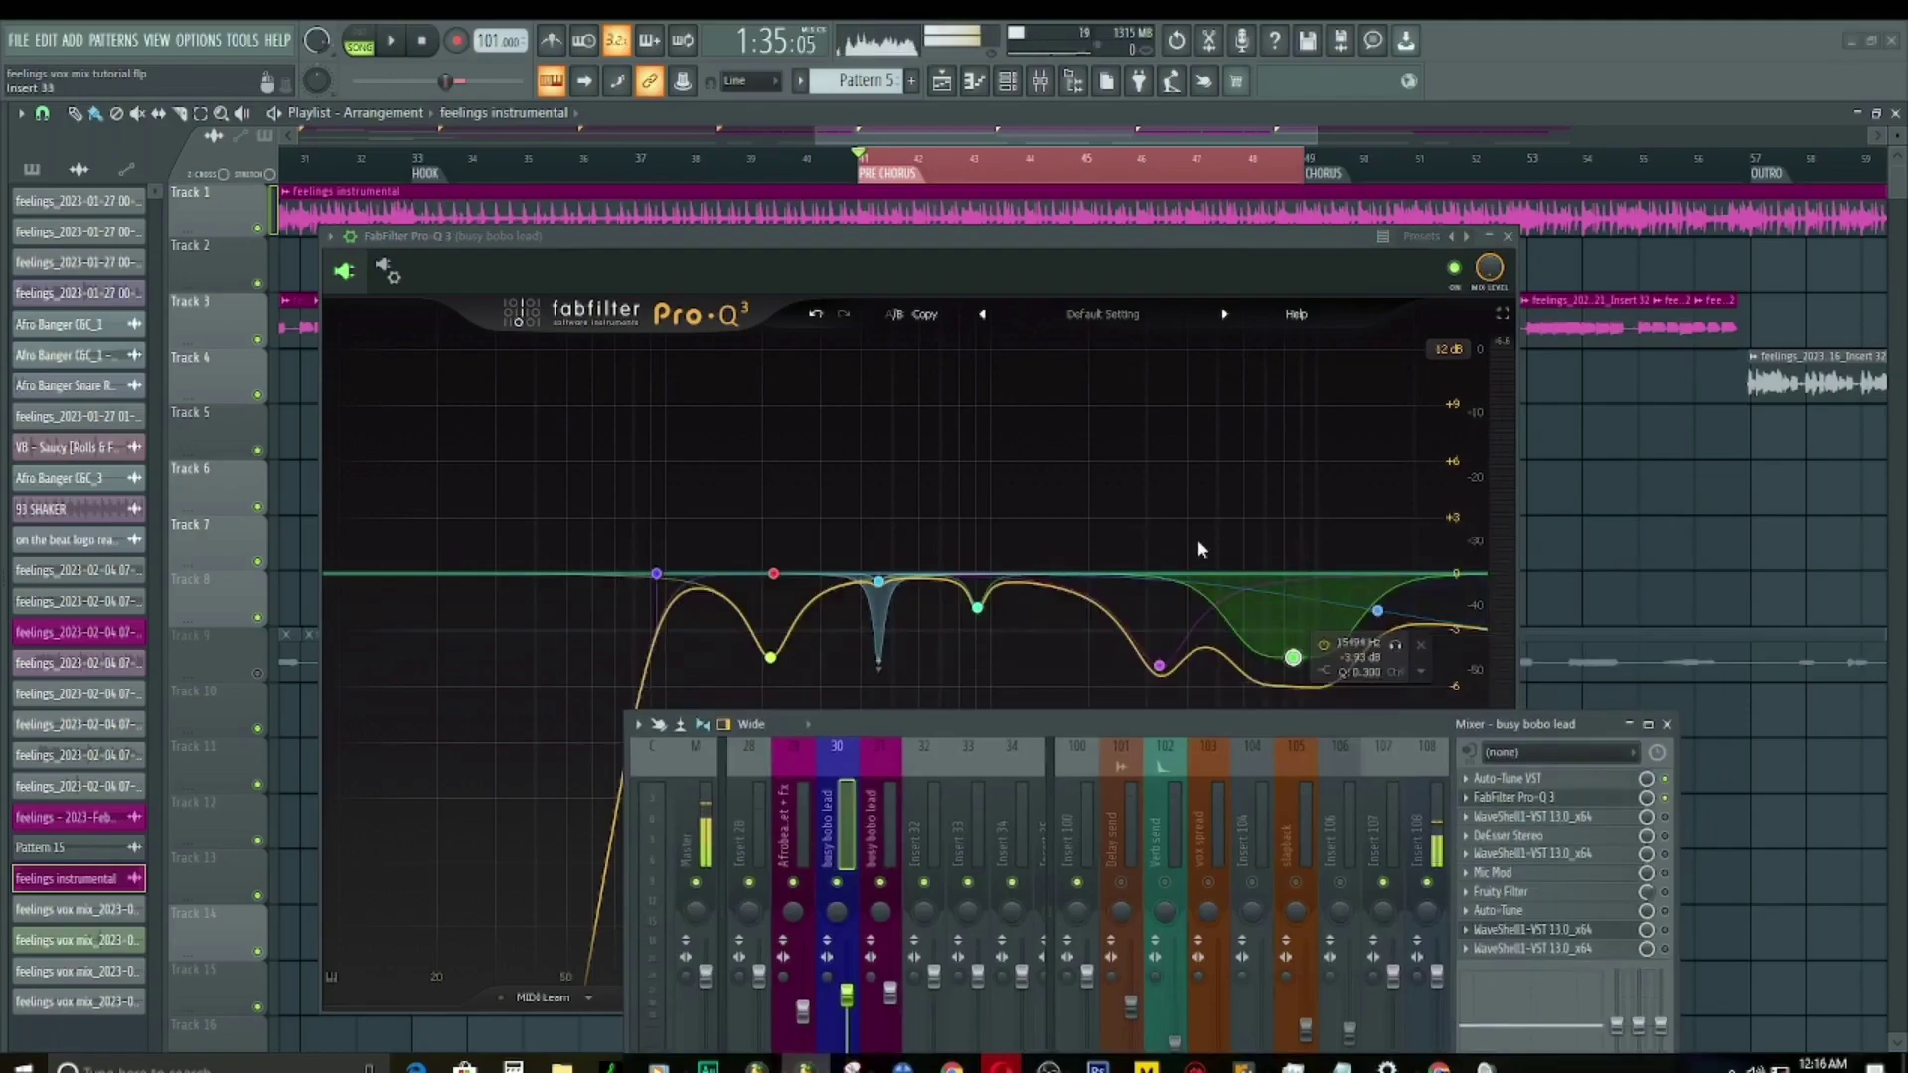
{"action": "left_click", "coordinate": [1294, 658]}
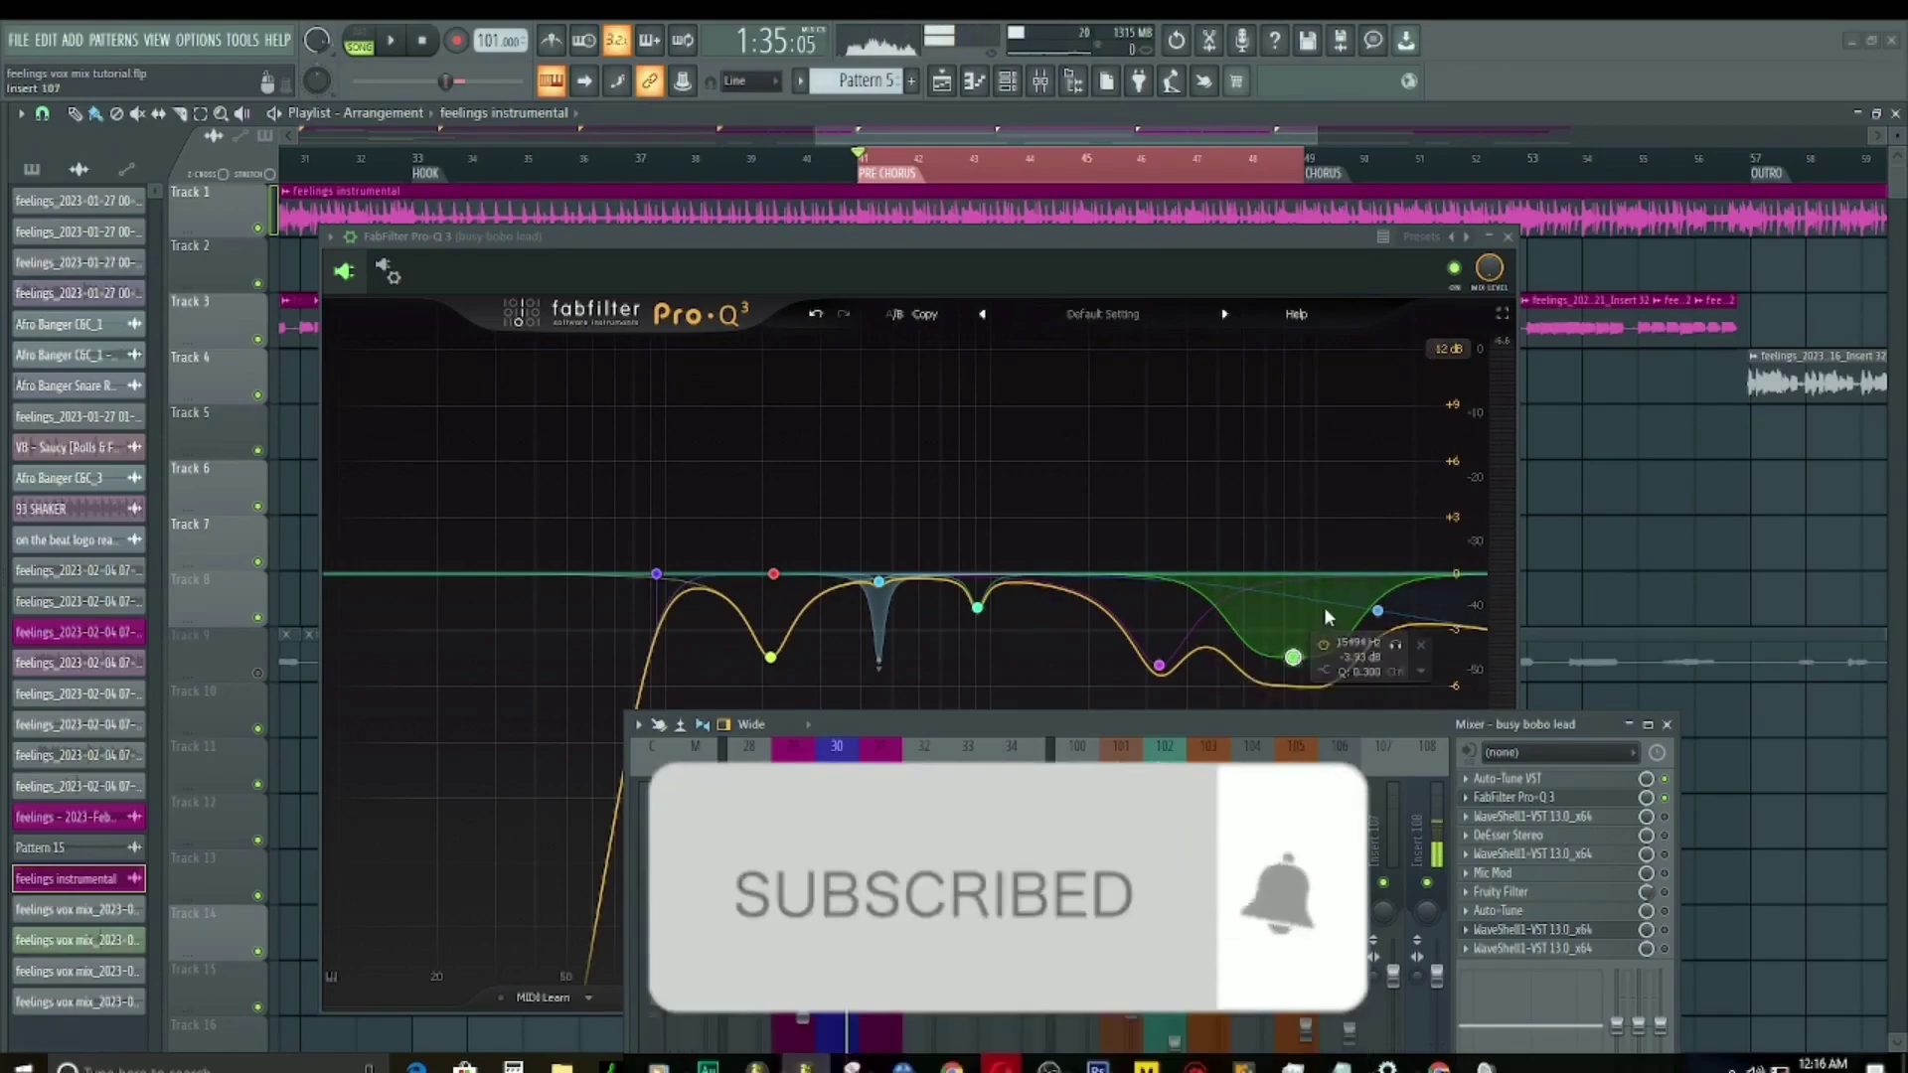
{"action": "left_click", "coordinate": [1666, 725]}
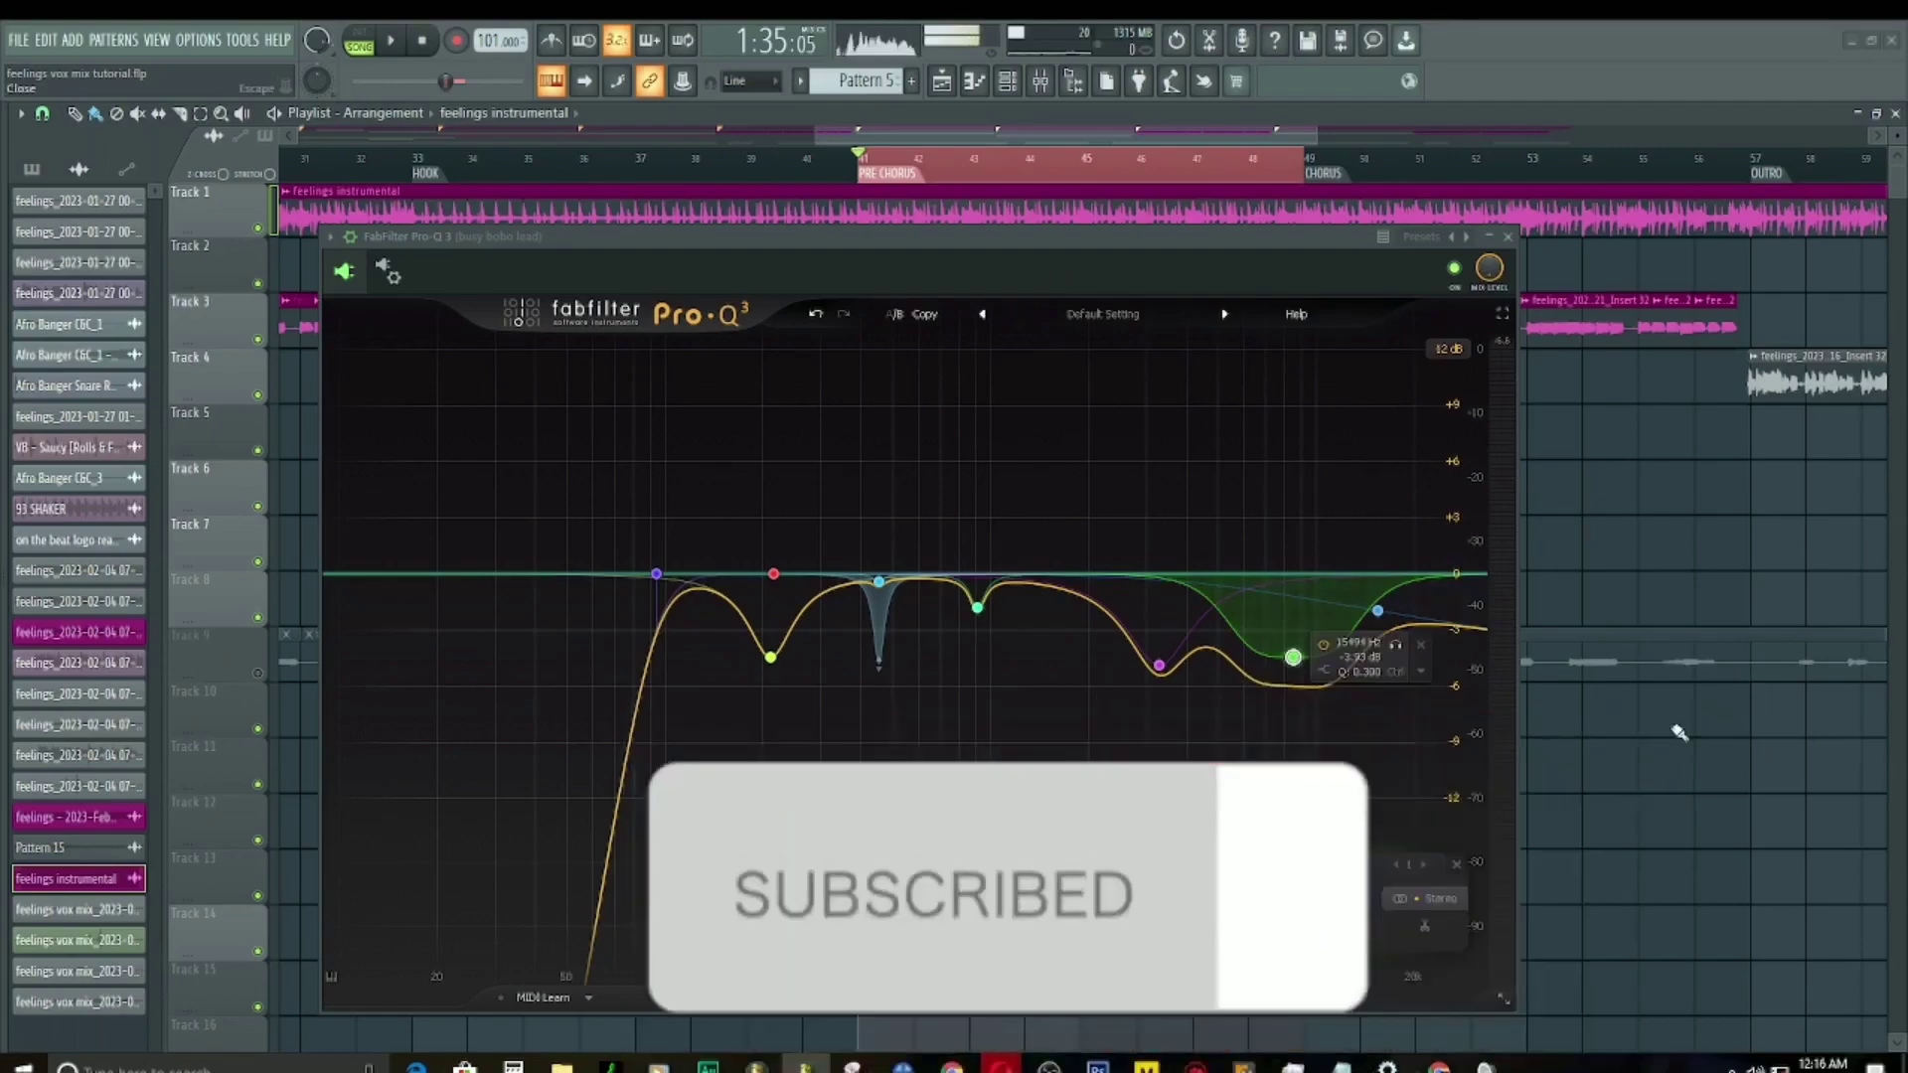
{"action": "key", "text": "ctrl+s"}
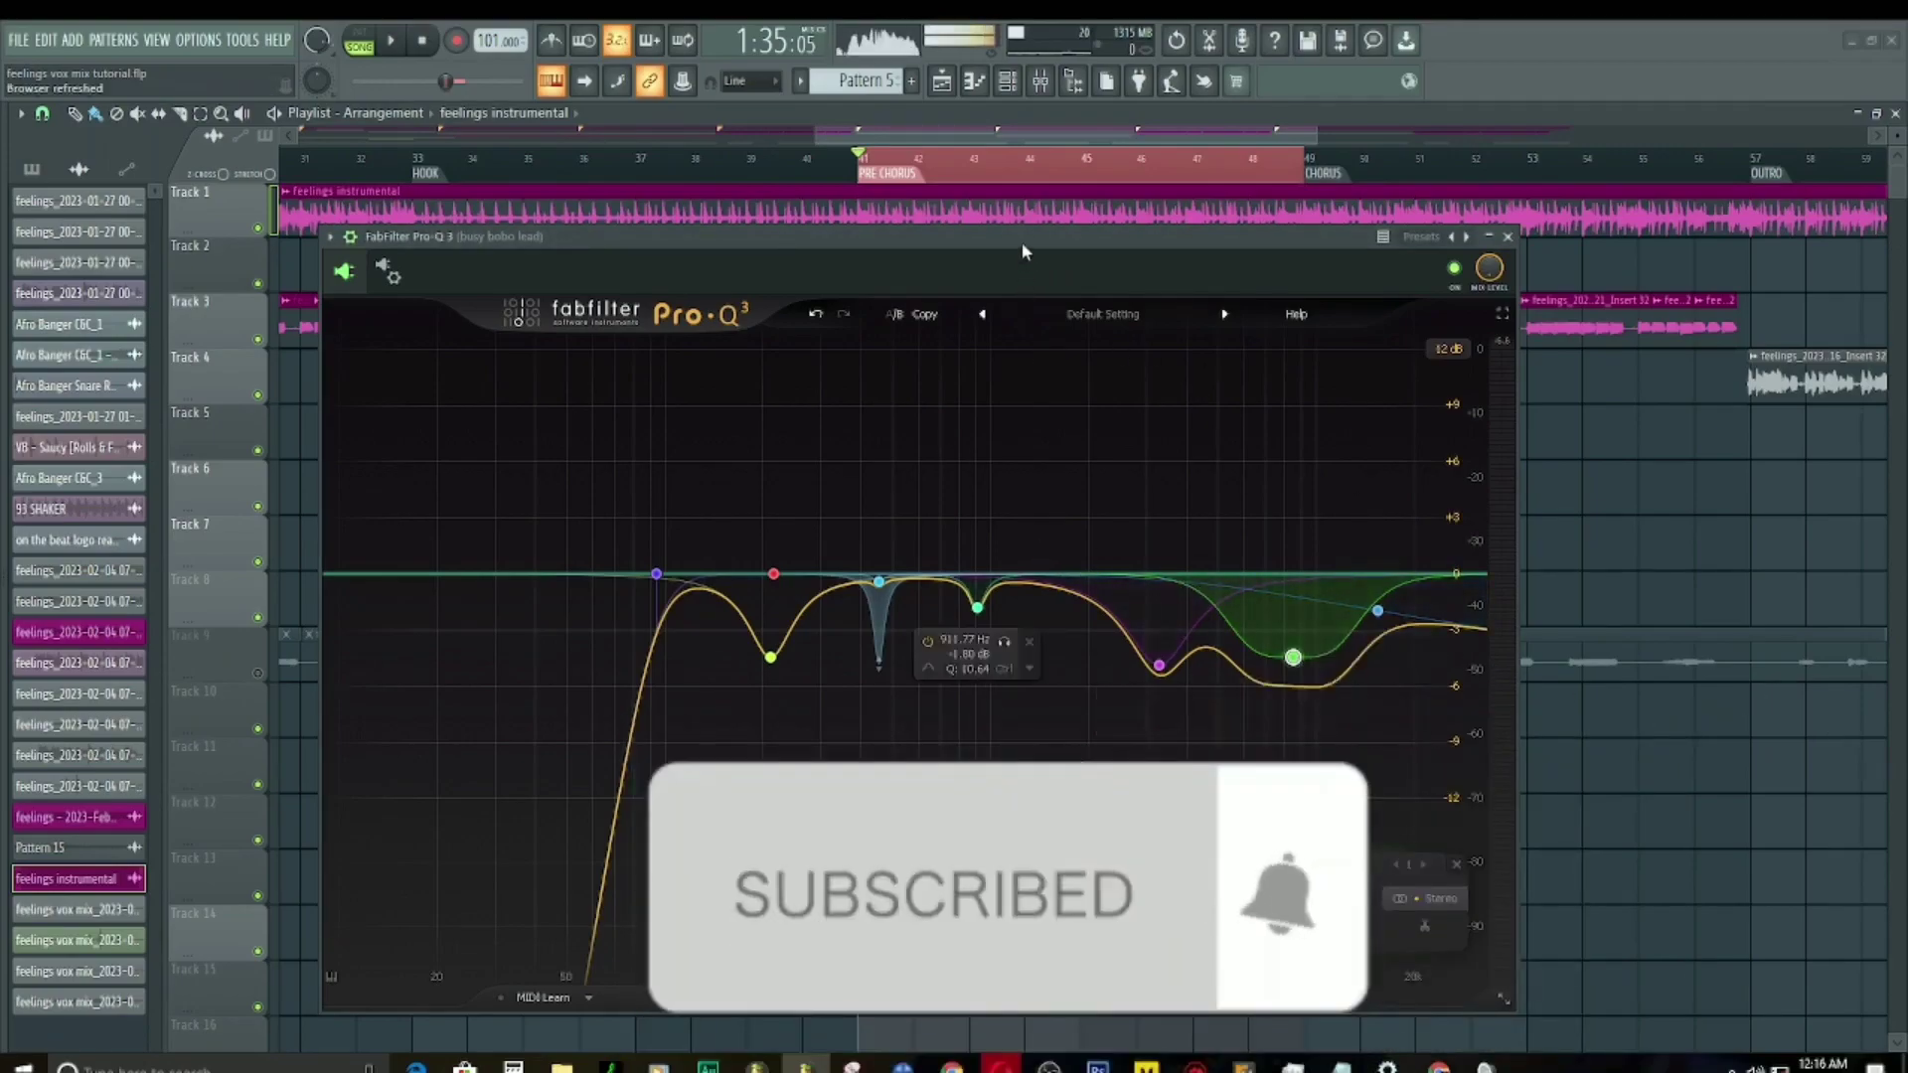
Step: A/B the lead vocal with Pro-Q 3 bypassed and active during playback
{"action": "left_click", "coordinate": [1456, 270]}
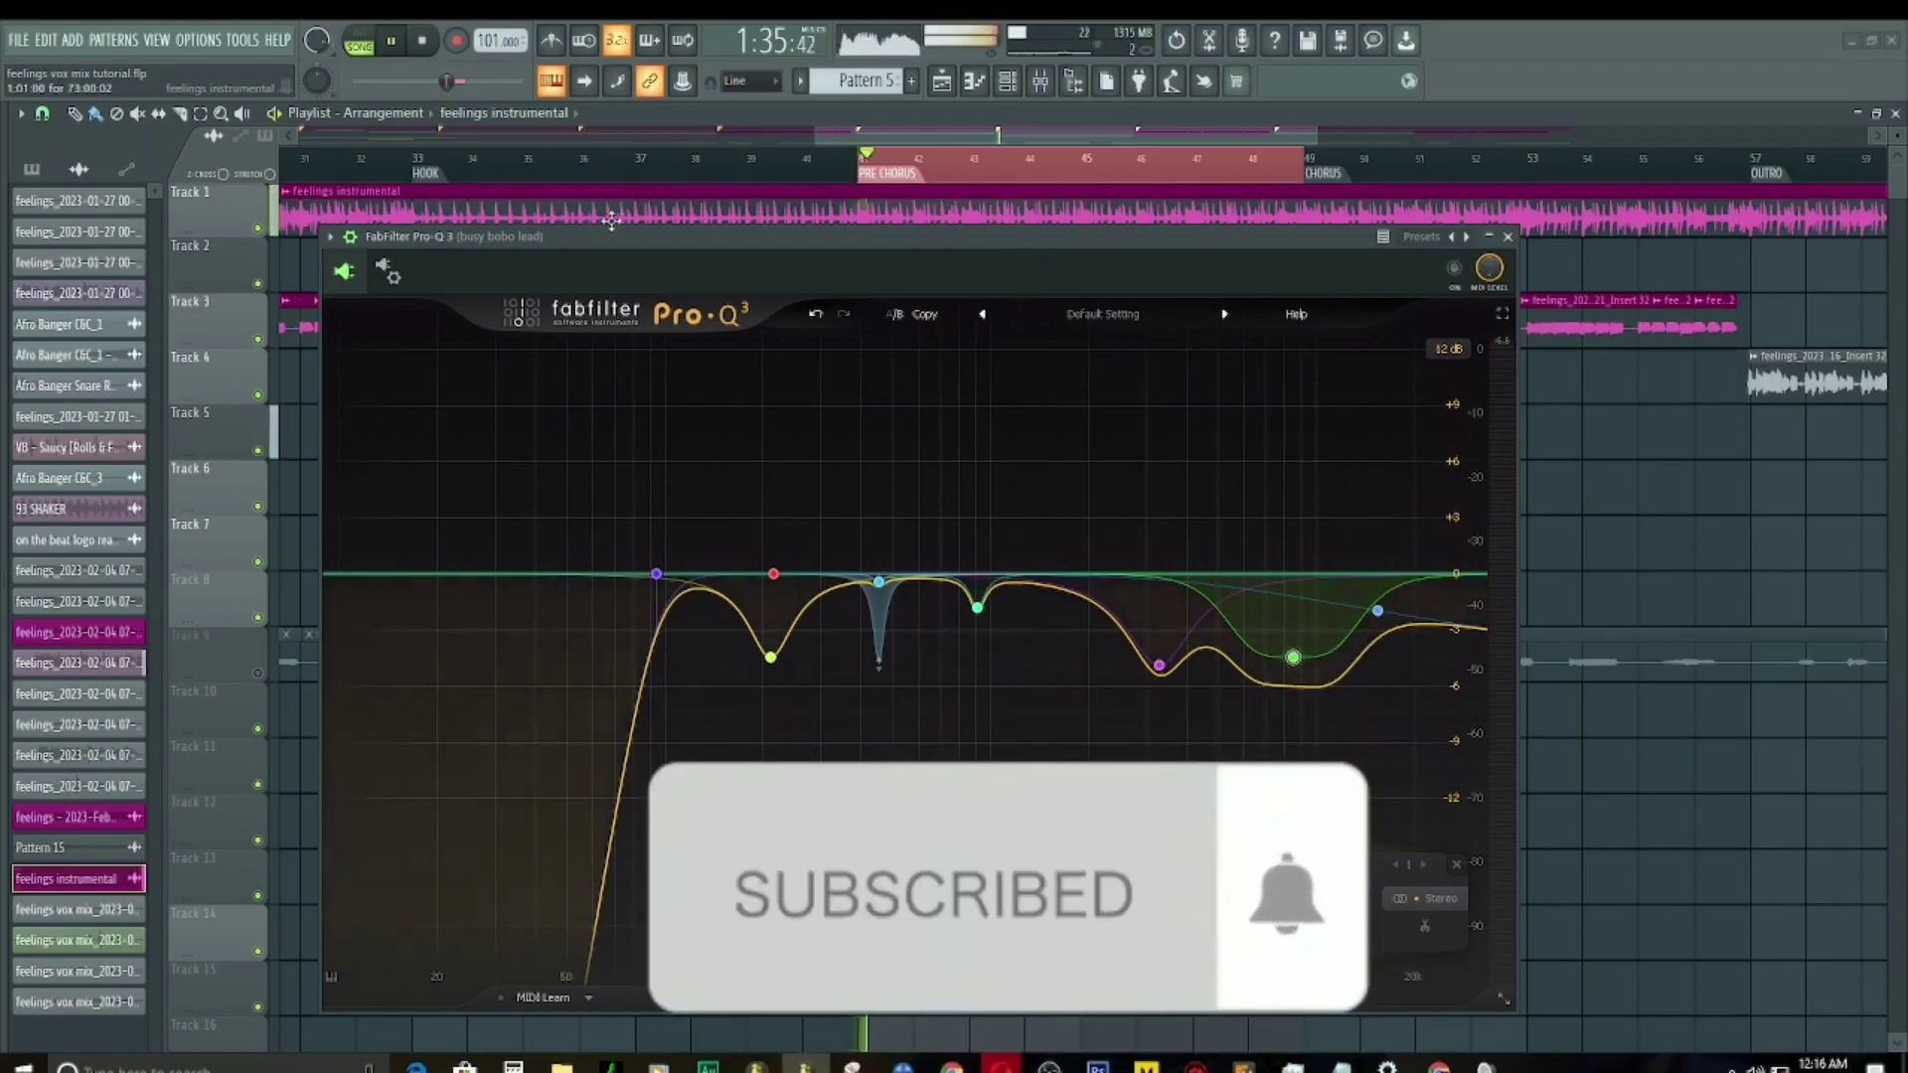
{"action": "left_click_drag", "start_coordinate": [549, 233], "coordinate": [551, 287]}
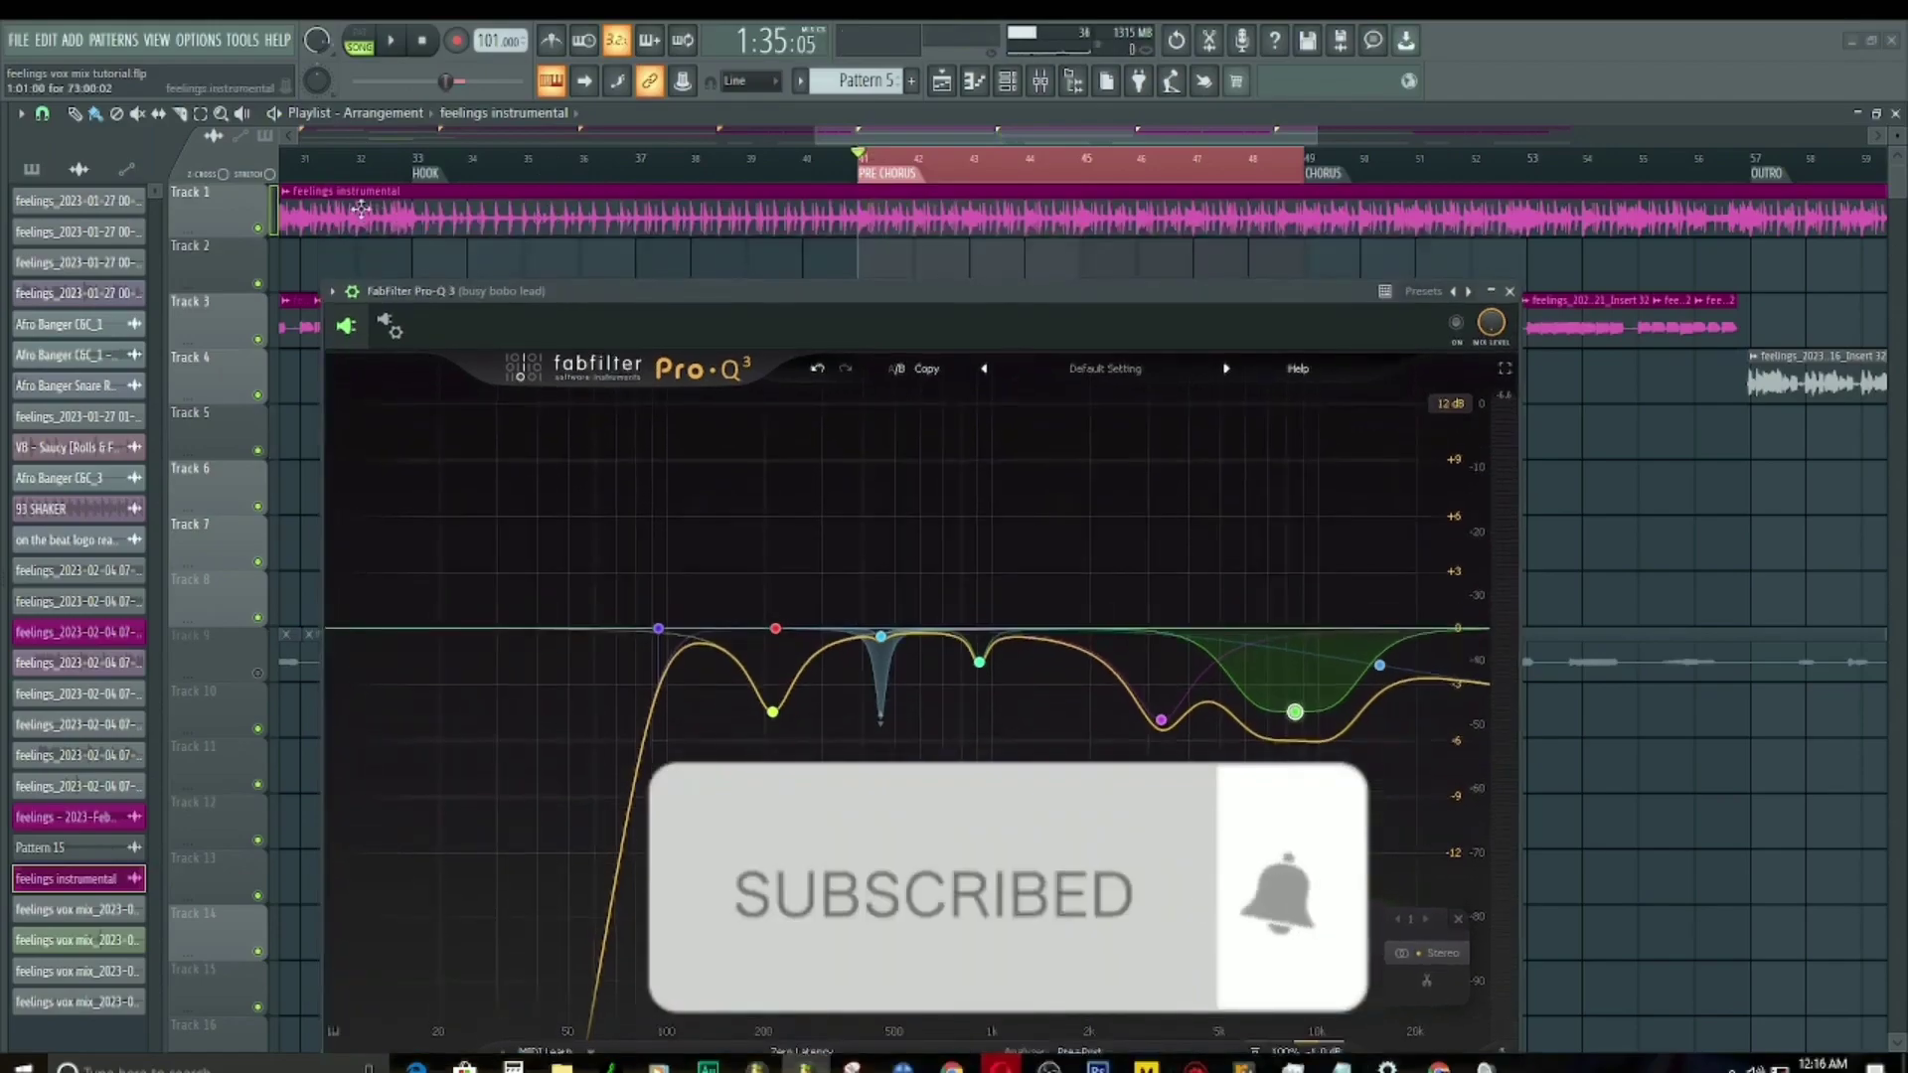
{"action": "left_click_drag", "start_coordinate": [1082, 288], "coordinate": [1095, 229]}
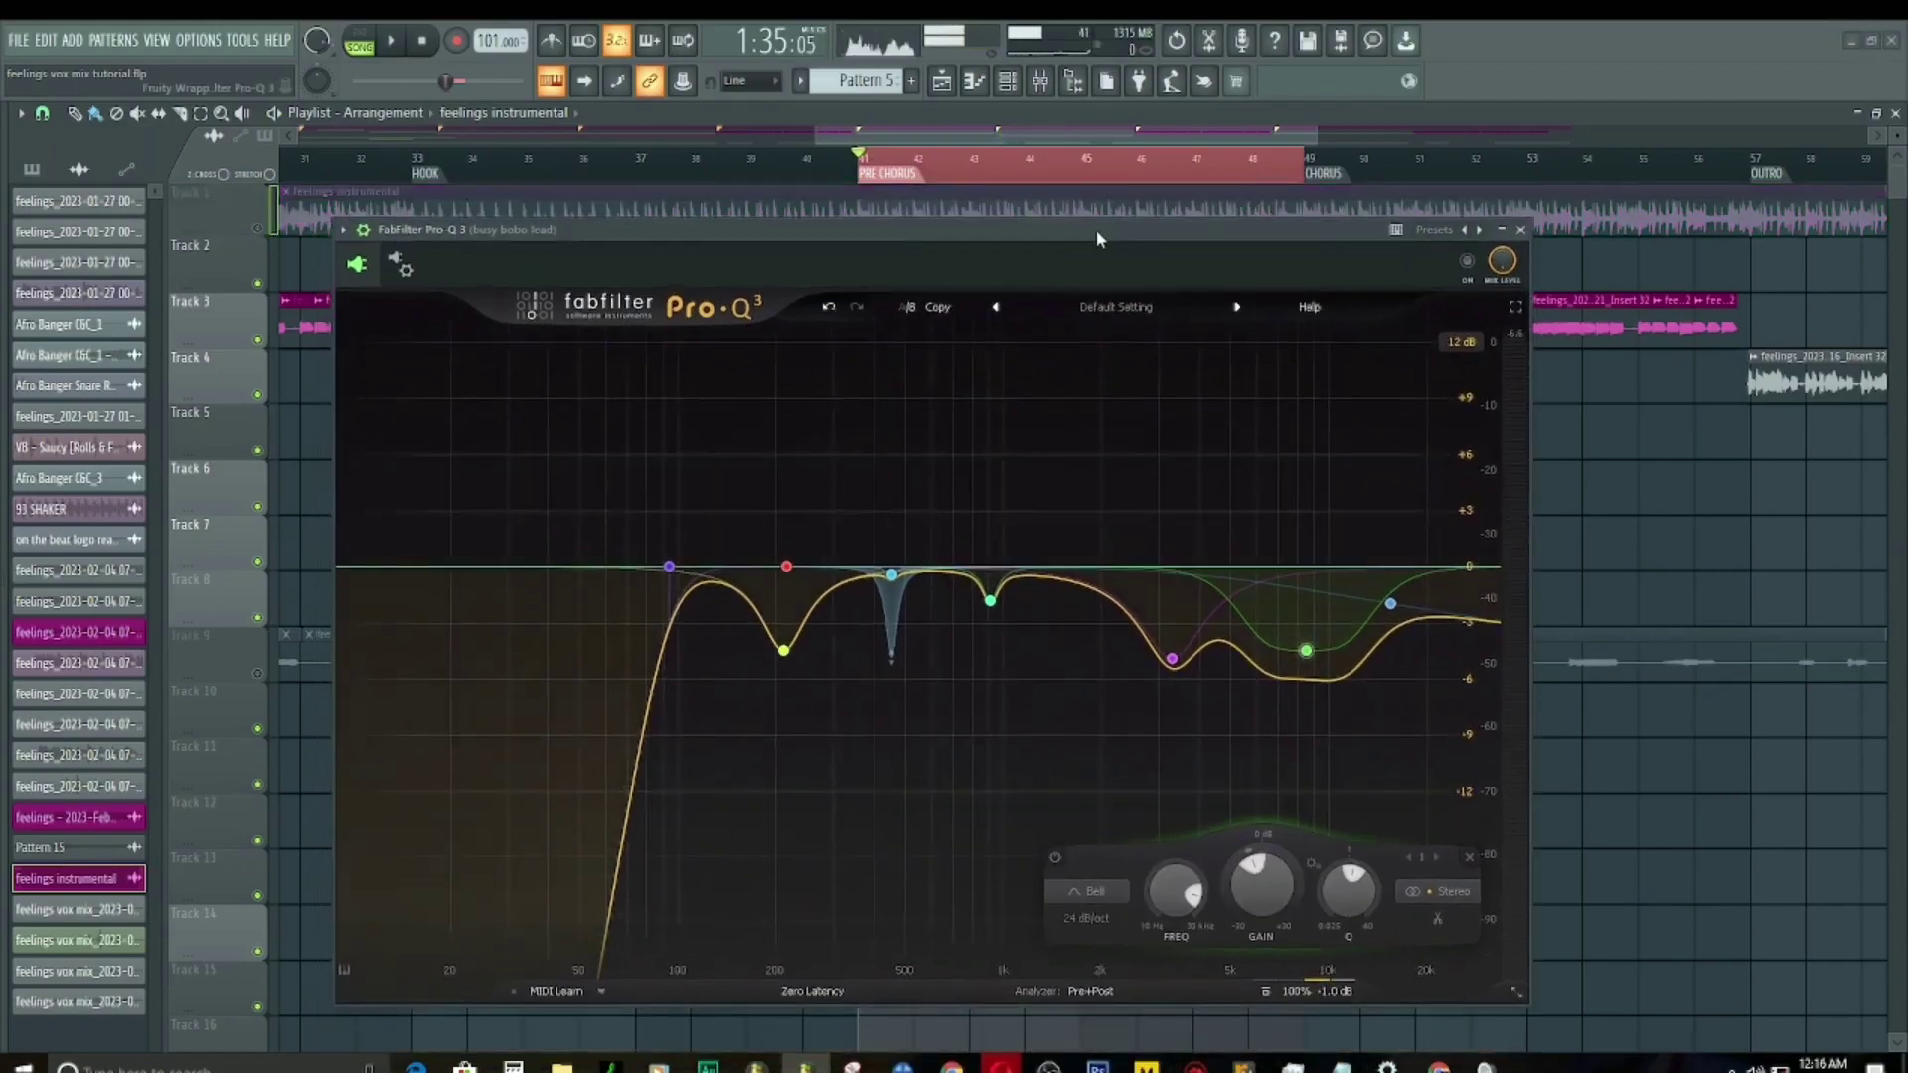
{"action": "key", "text": "space"}
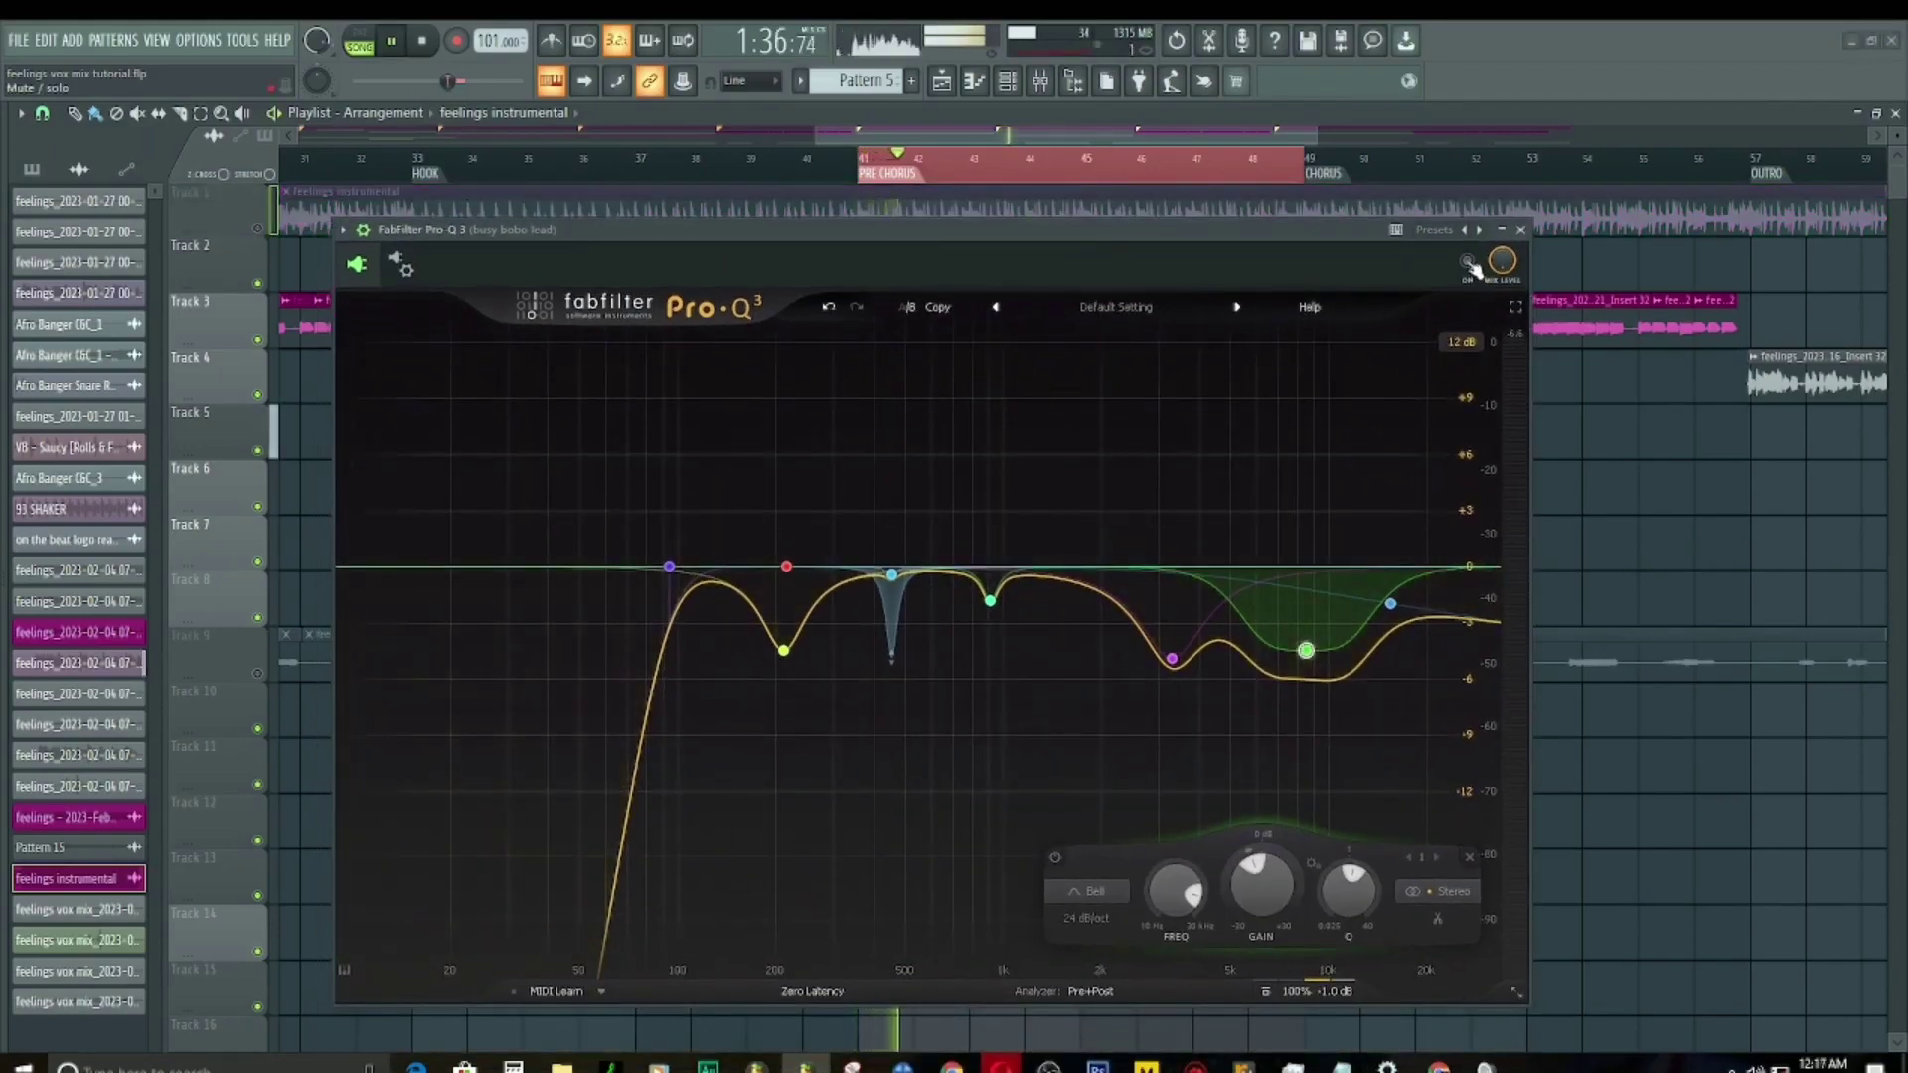
{"action": "left_click", "coordinate": [1469, 264]}
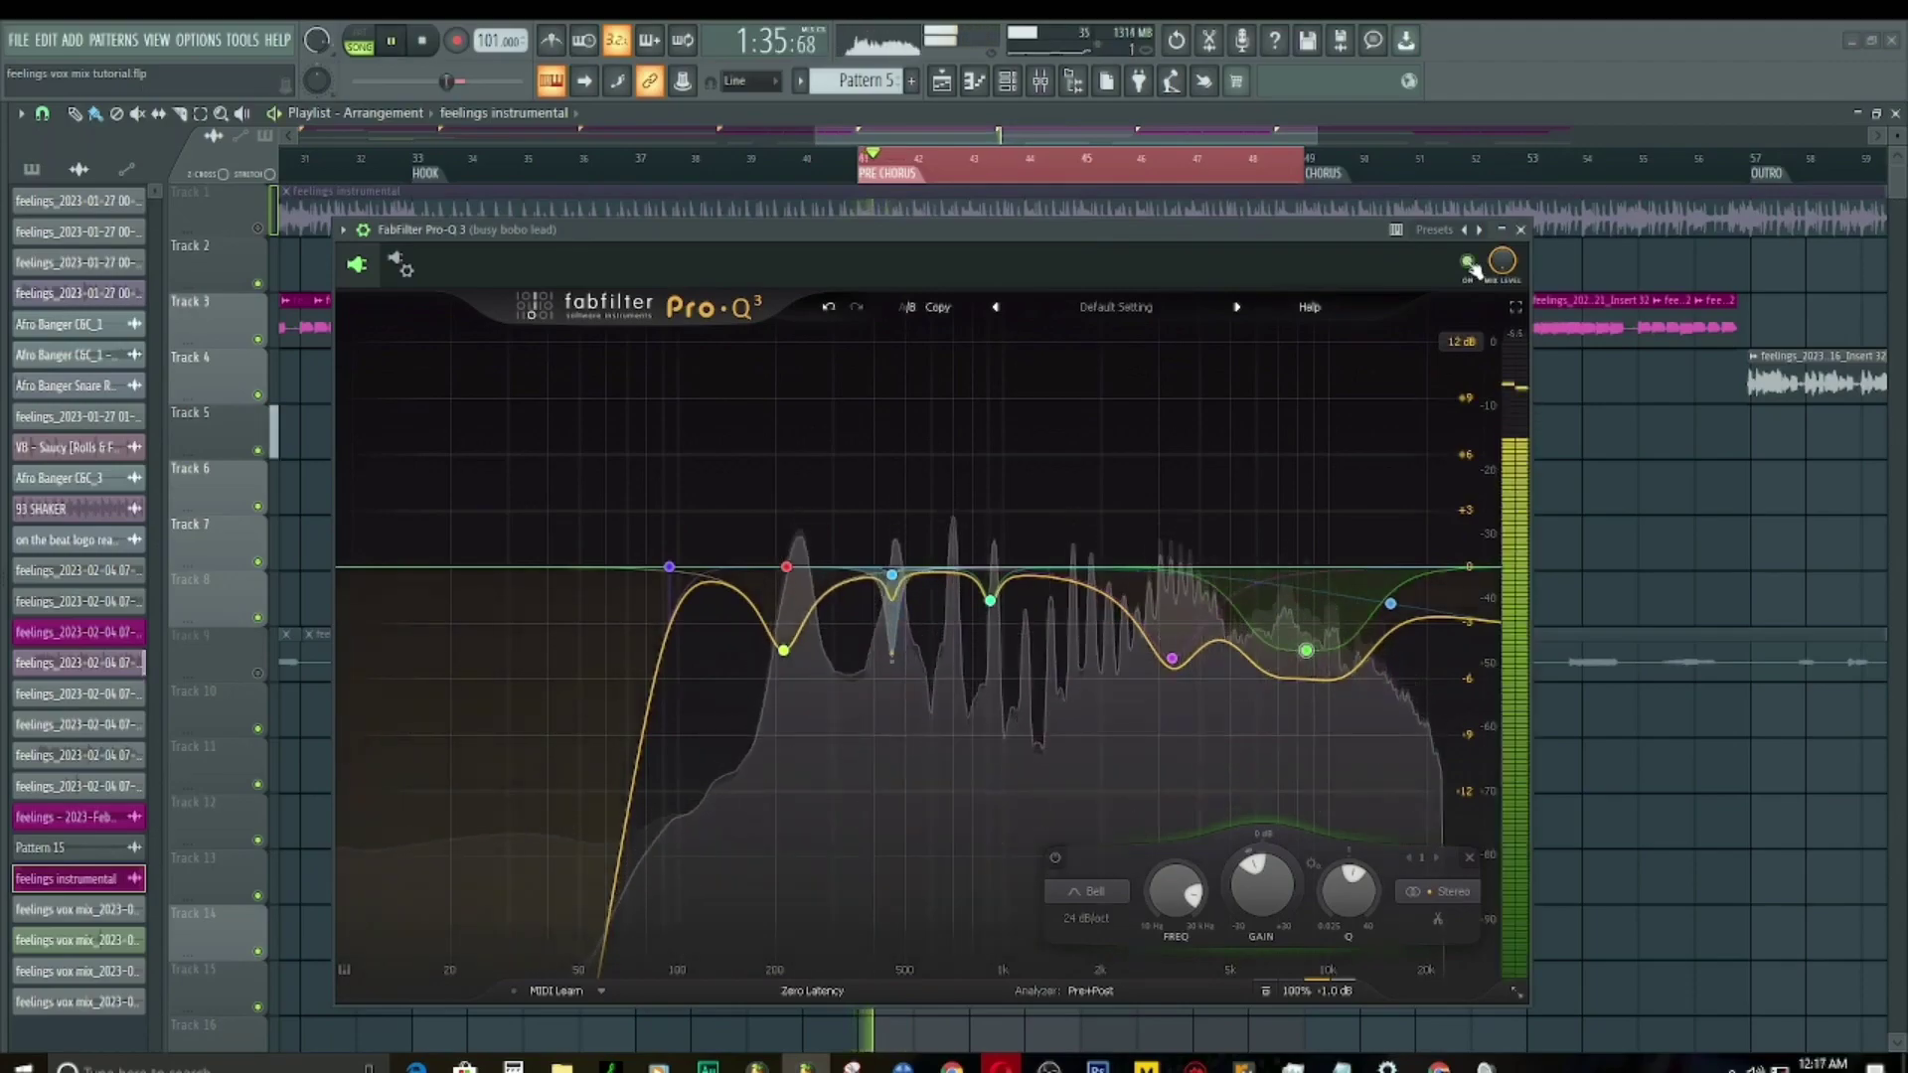
{"action": "key", "text": "space"}
{"action": "left_click", "coordinate": [1469, 264]}
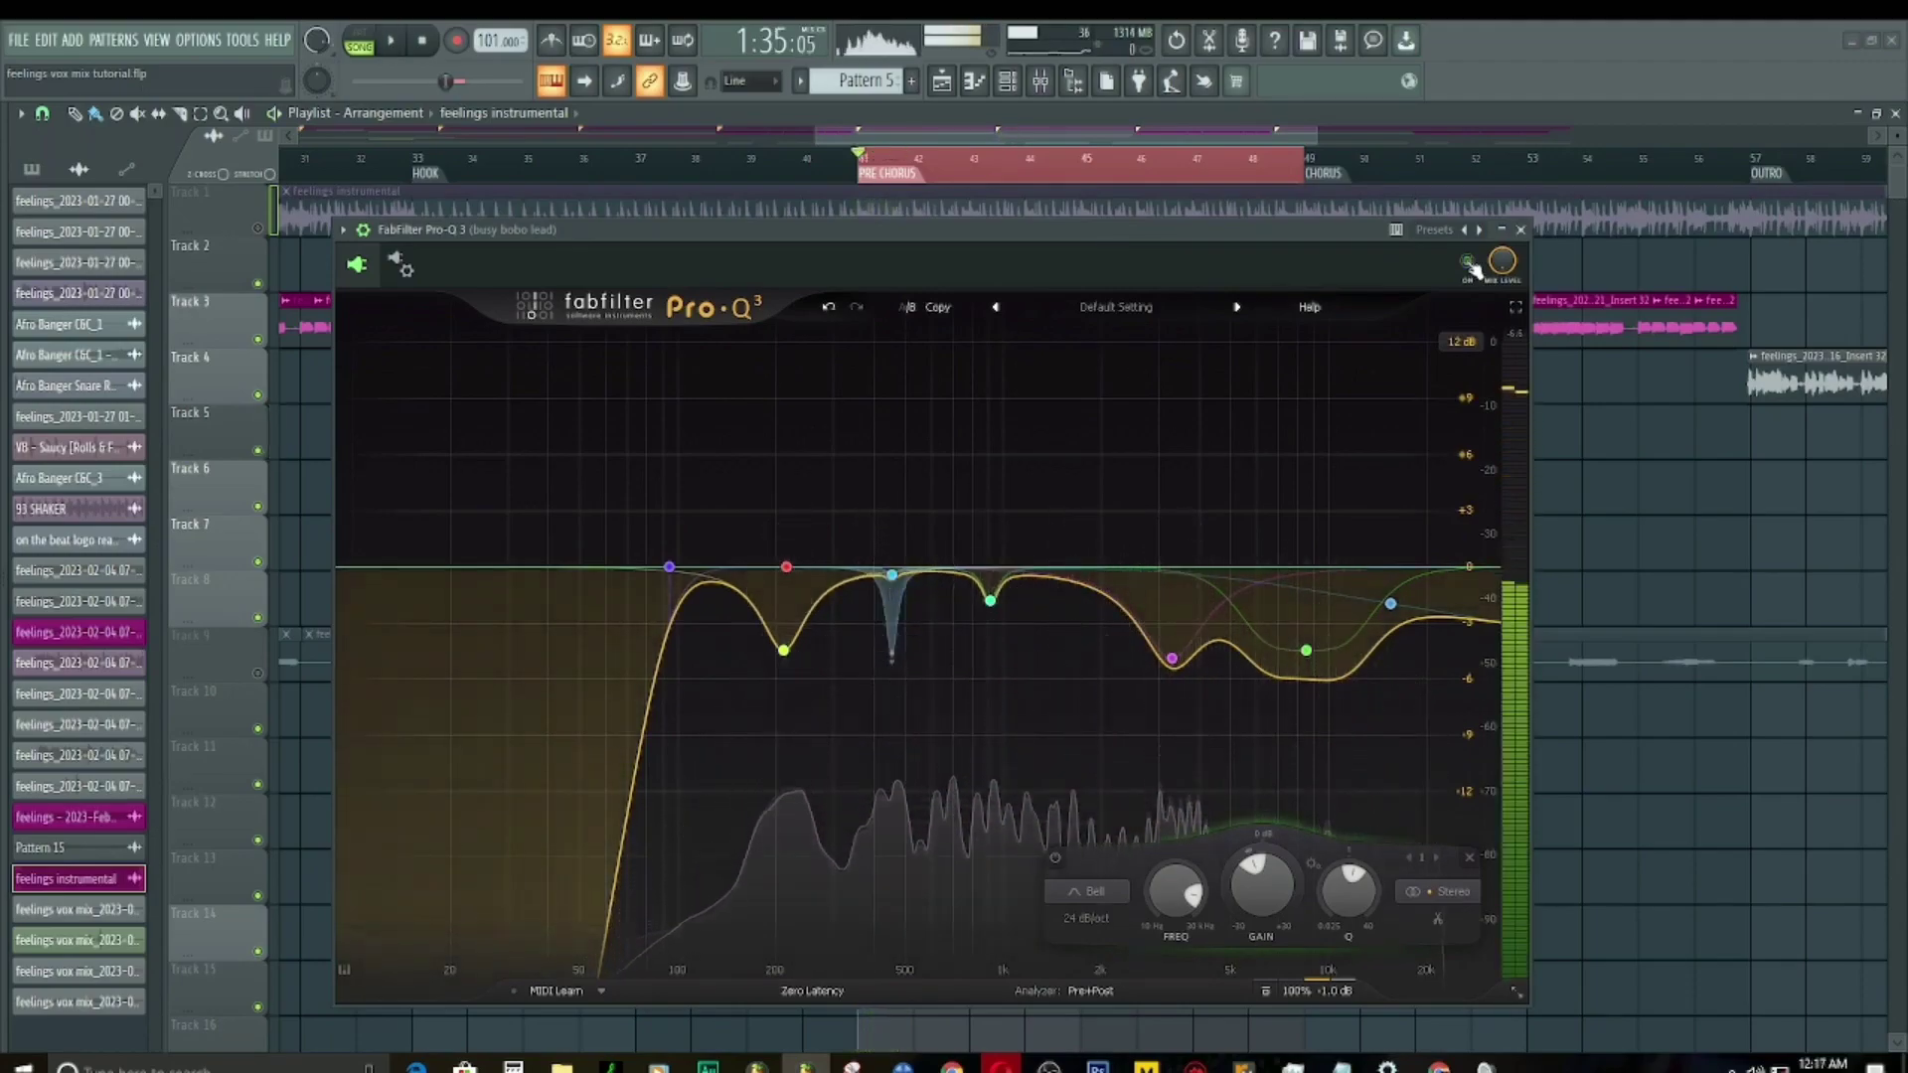
{"action": "key", "text": "space"}
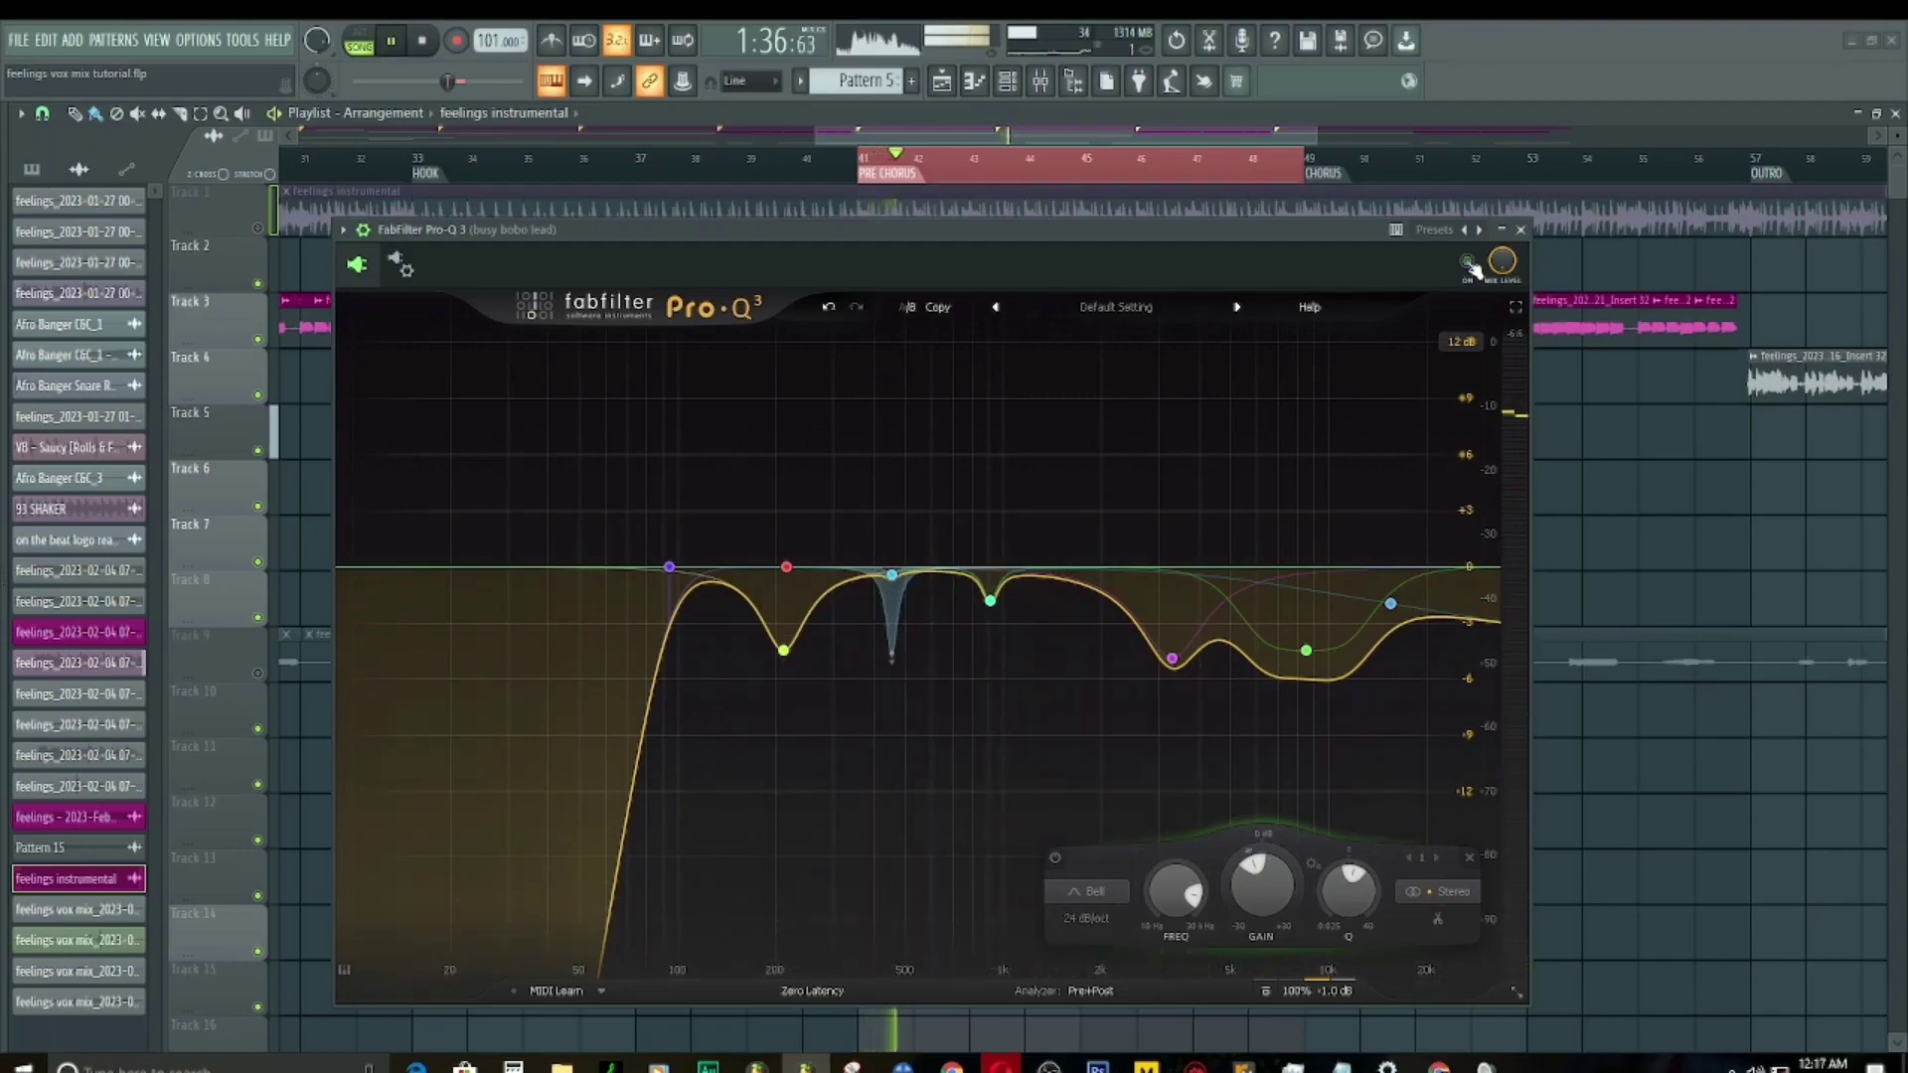
{"action": "key", "text": "space"}
{"action": "key", "text": "space"}
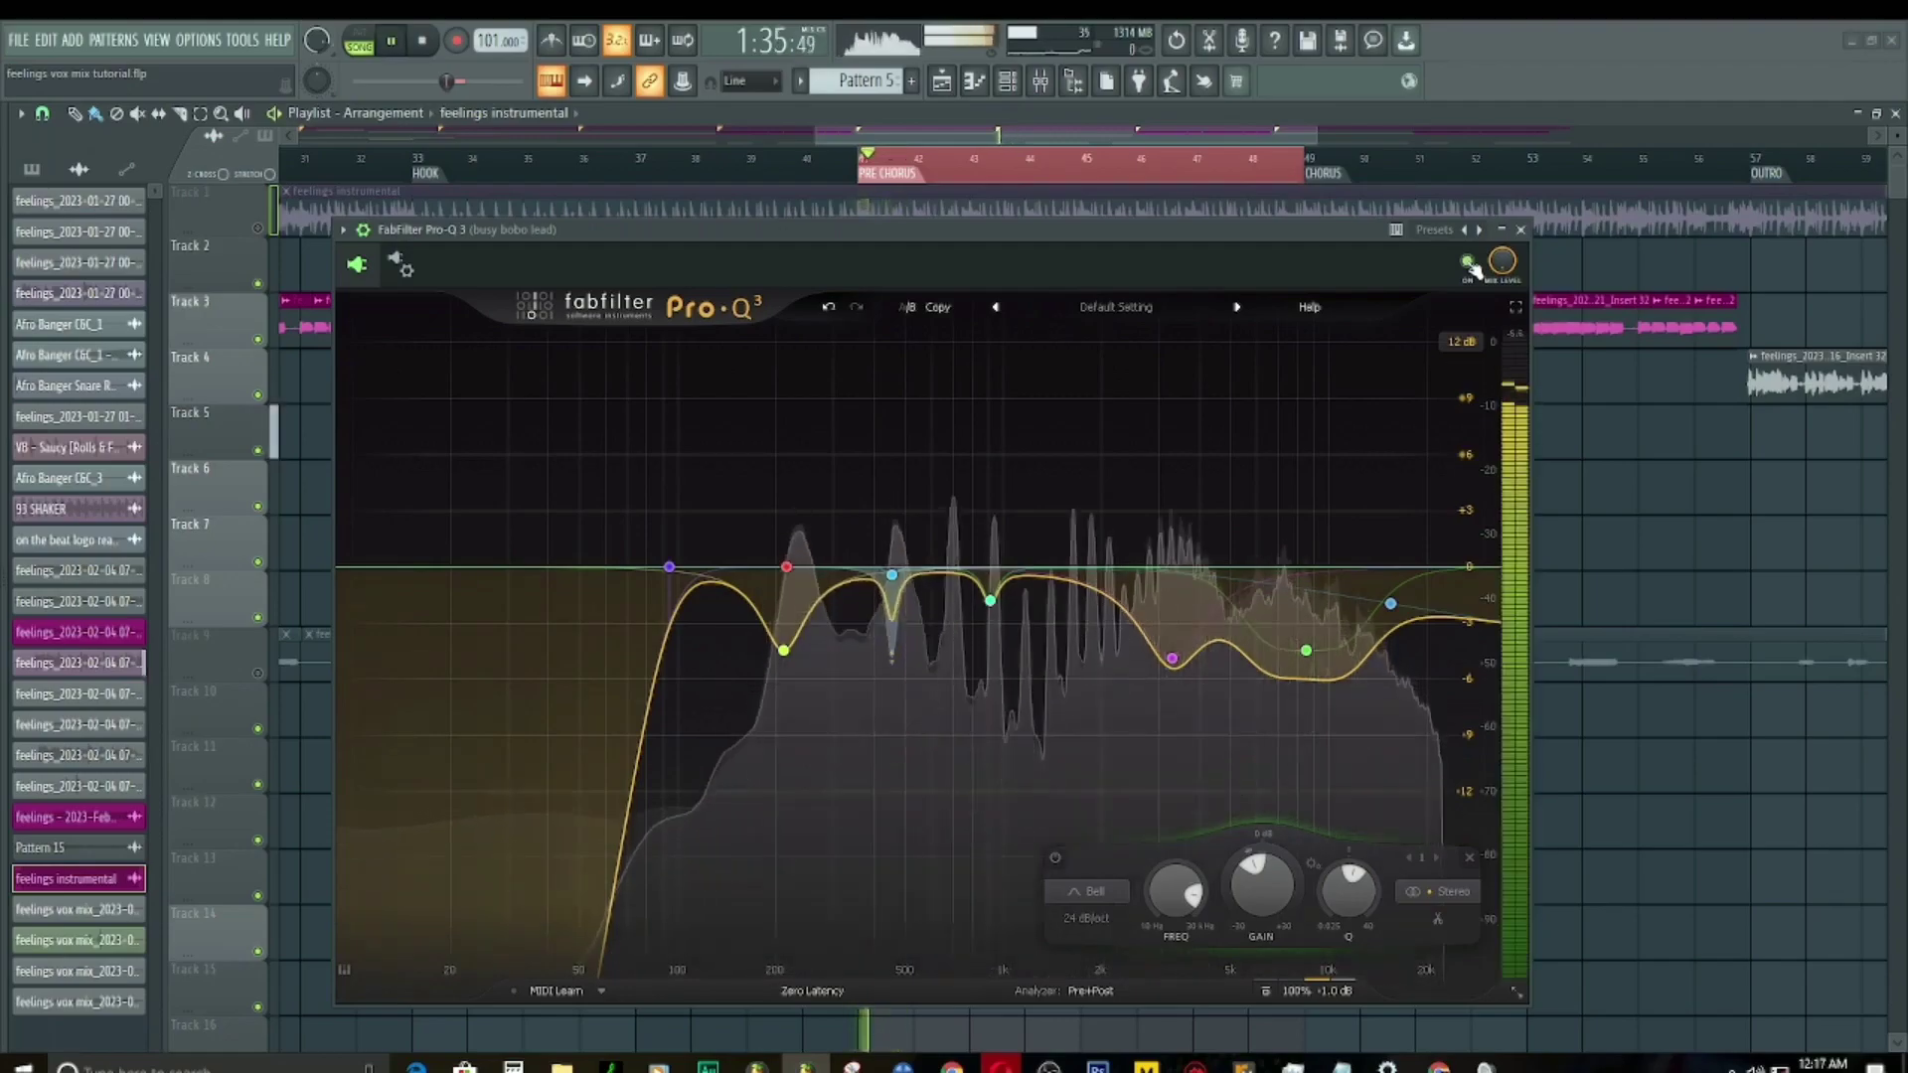
{"action": "key", "text": "space"}
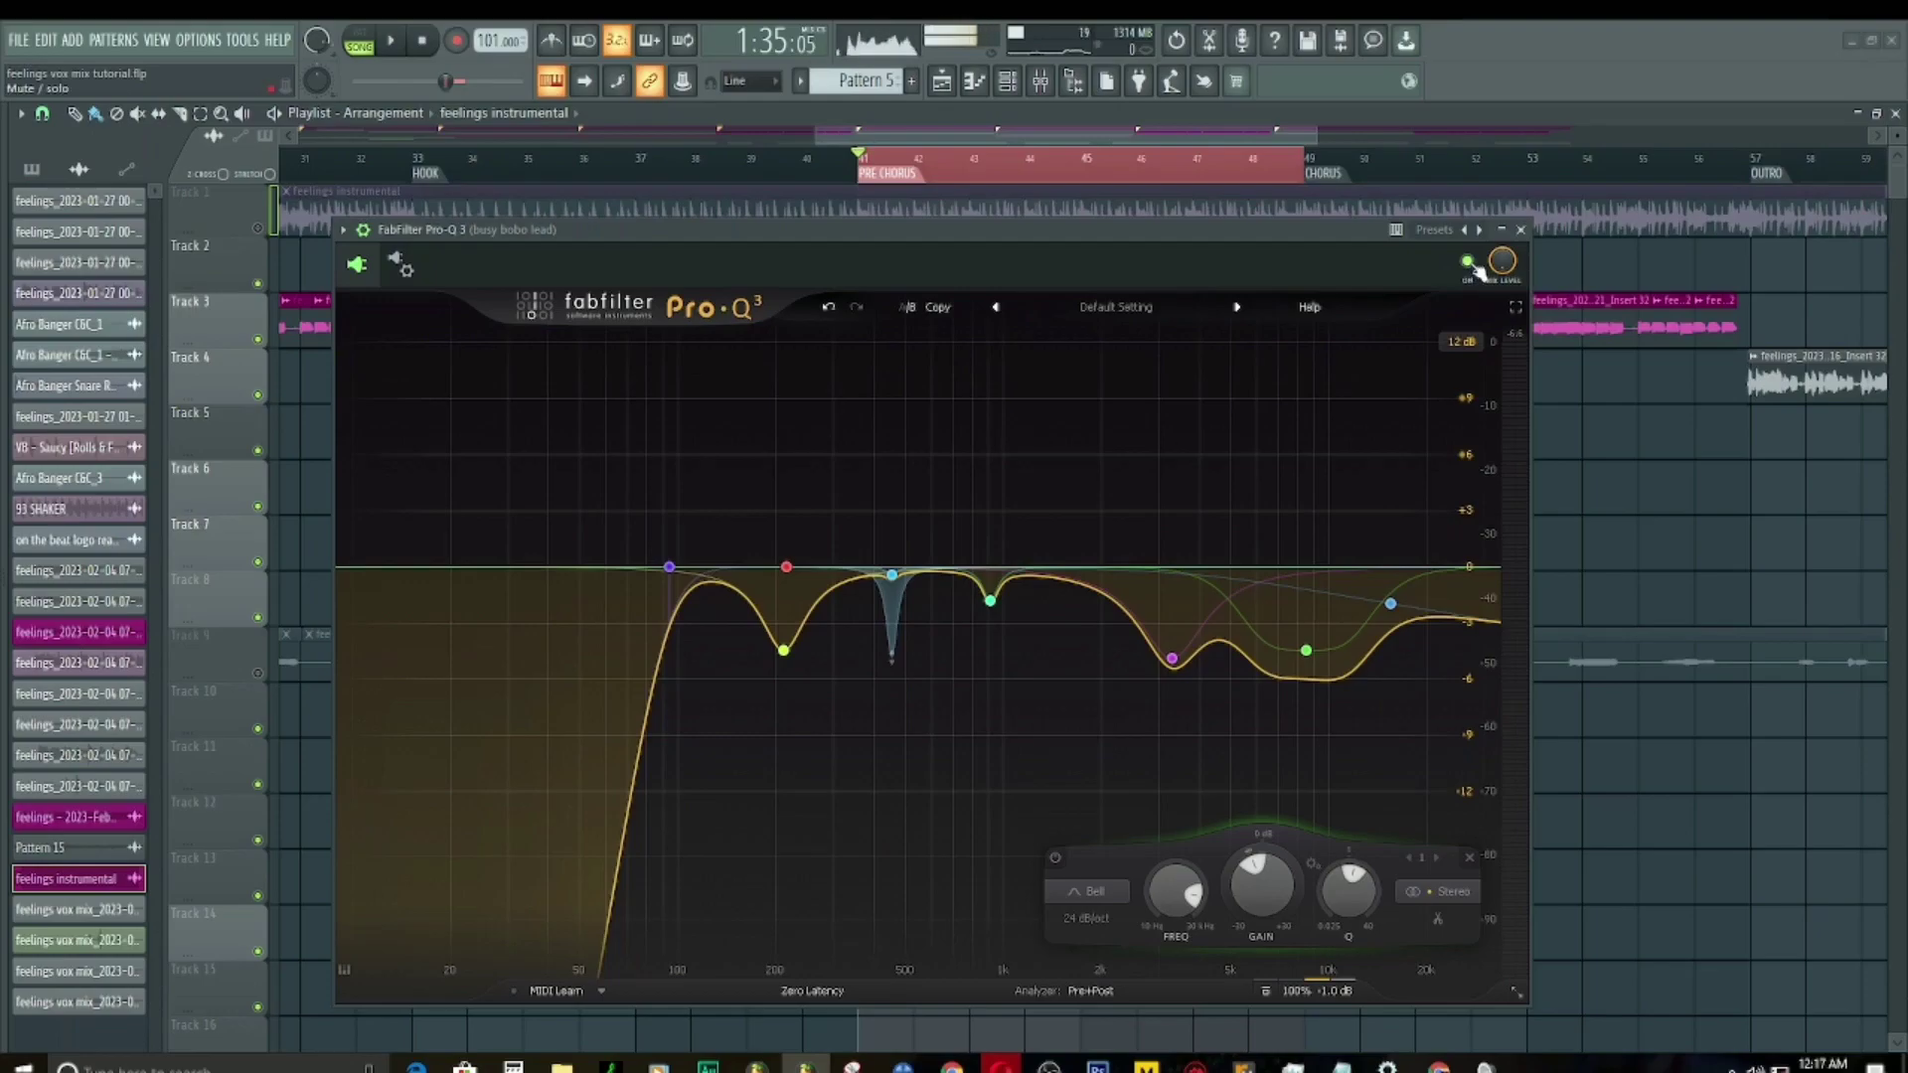
{"action": "key", "text": "space"}
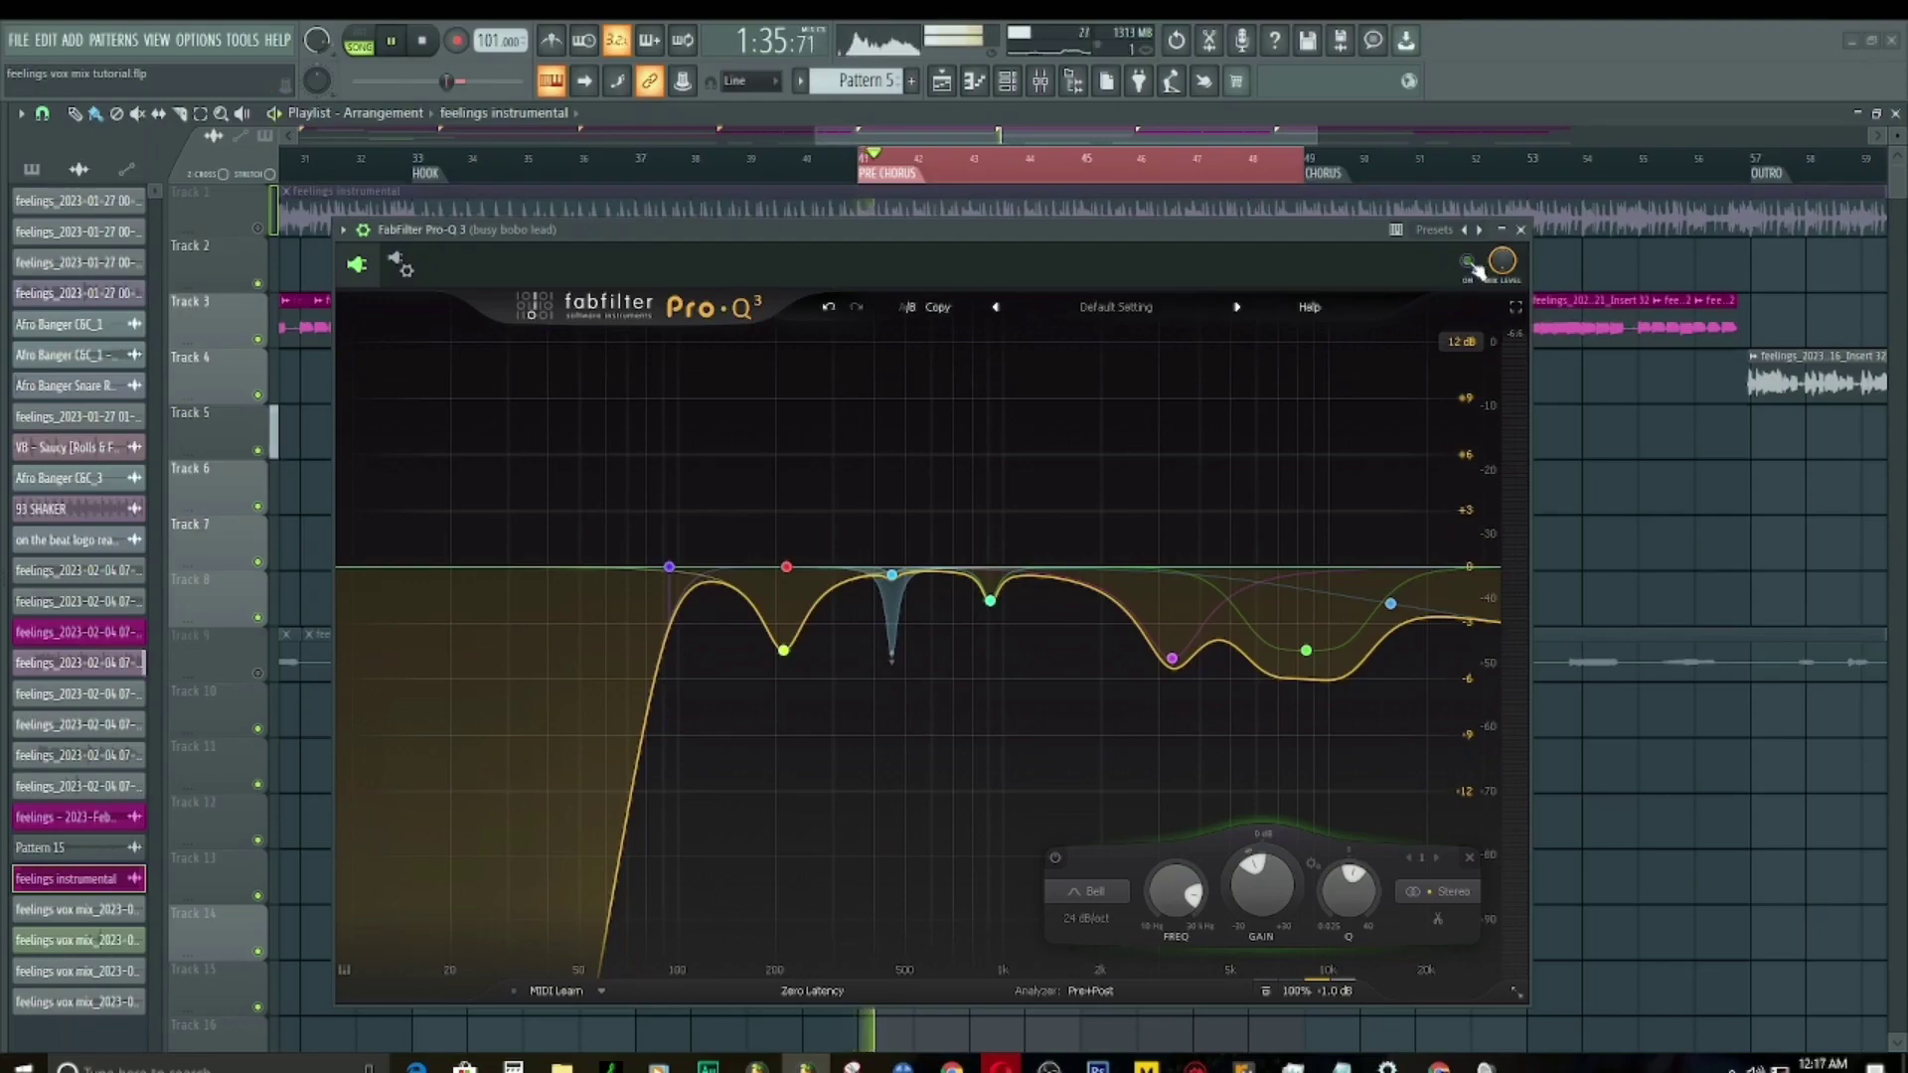
{"action": "key", "text": "space"}
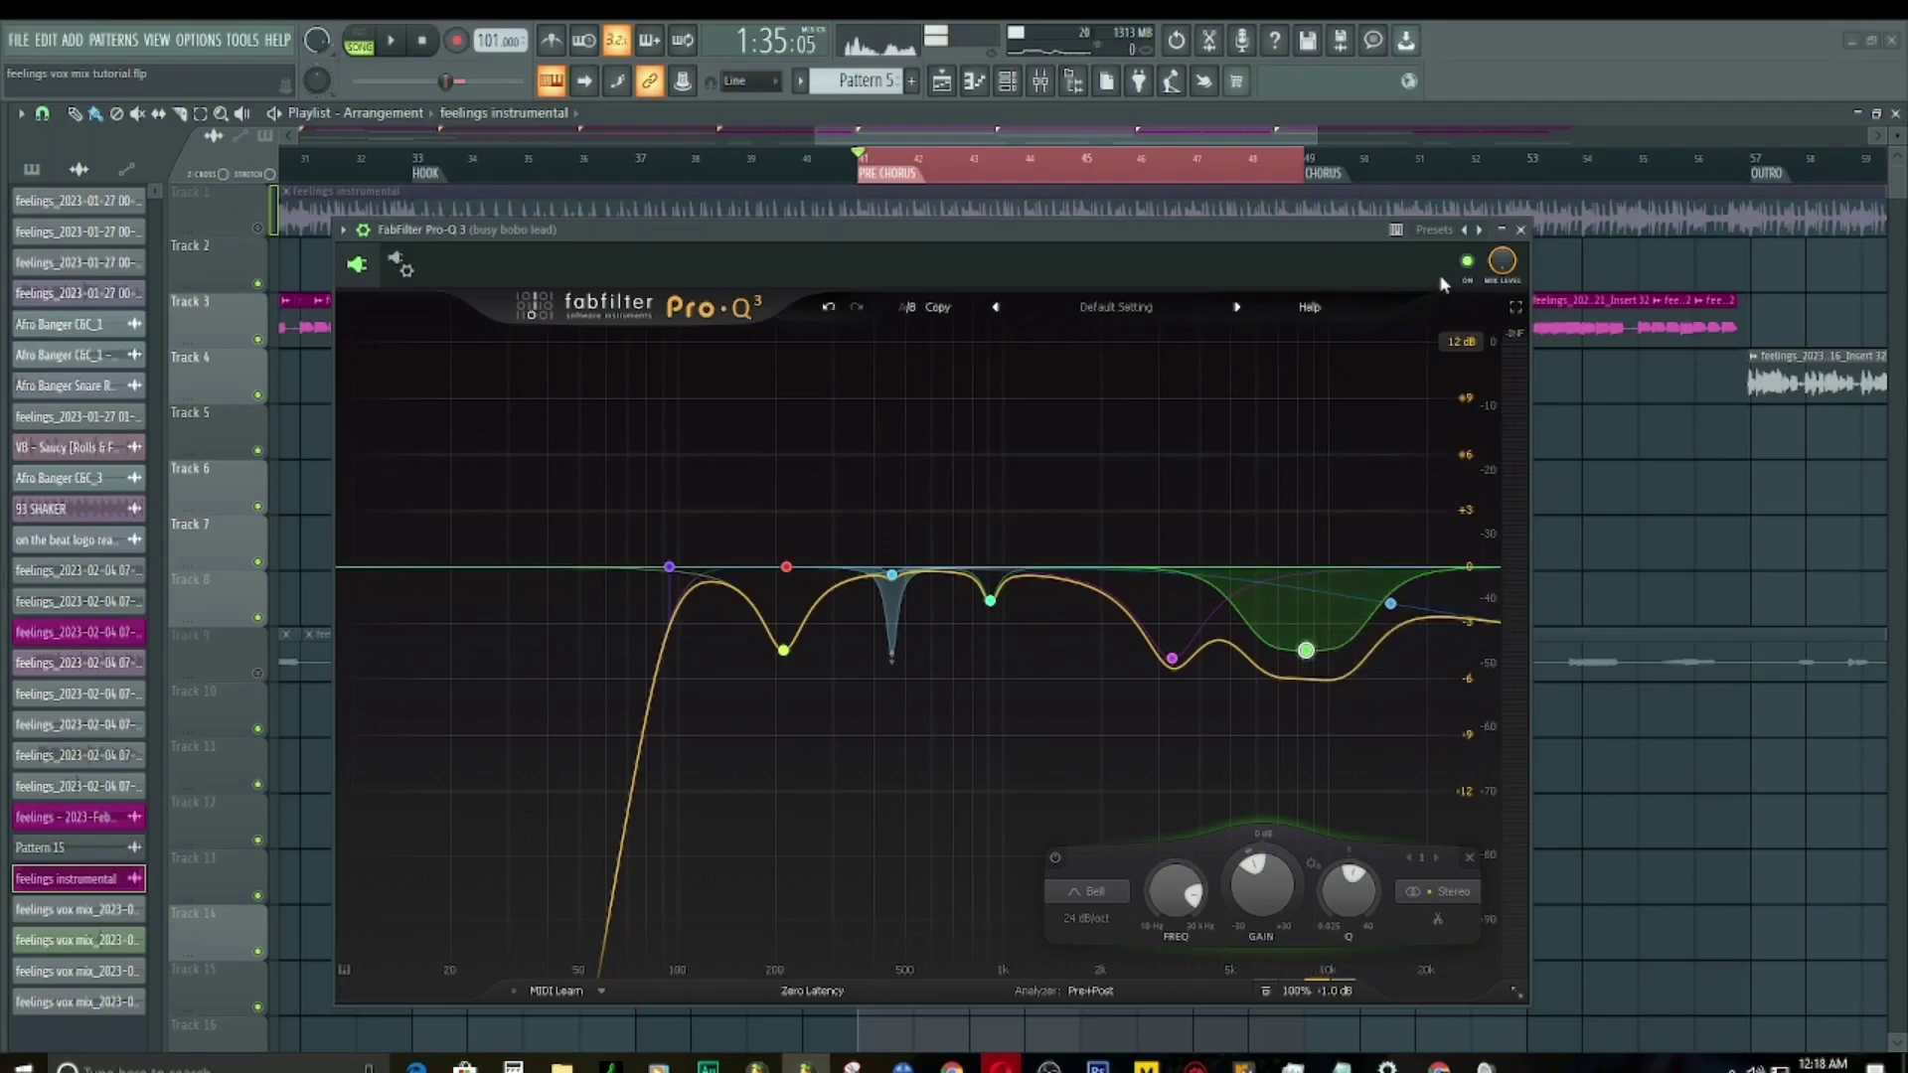
Step: Play the EQ'd vocal and solo the green 8.5 kHz cut band twice to hear what it removes
{"action": "key", "text": "space"}
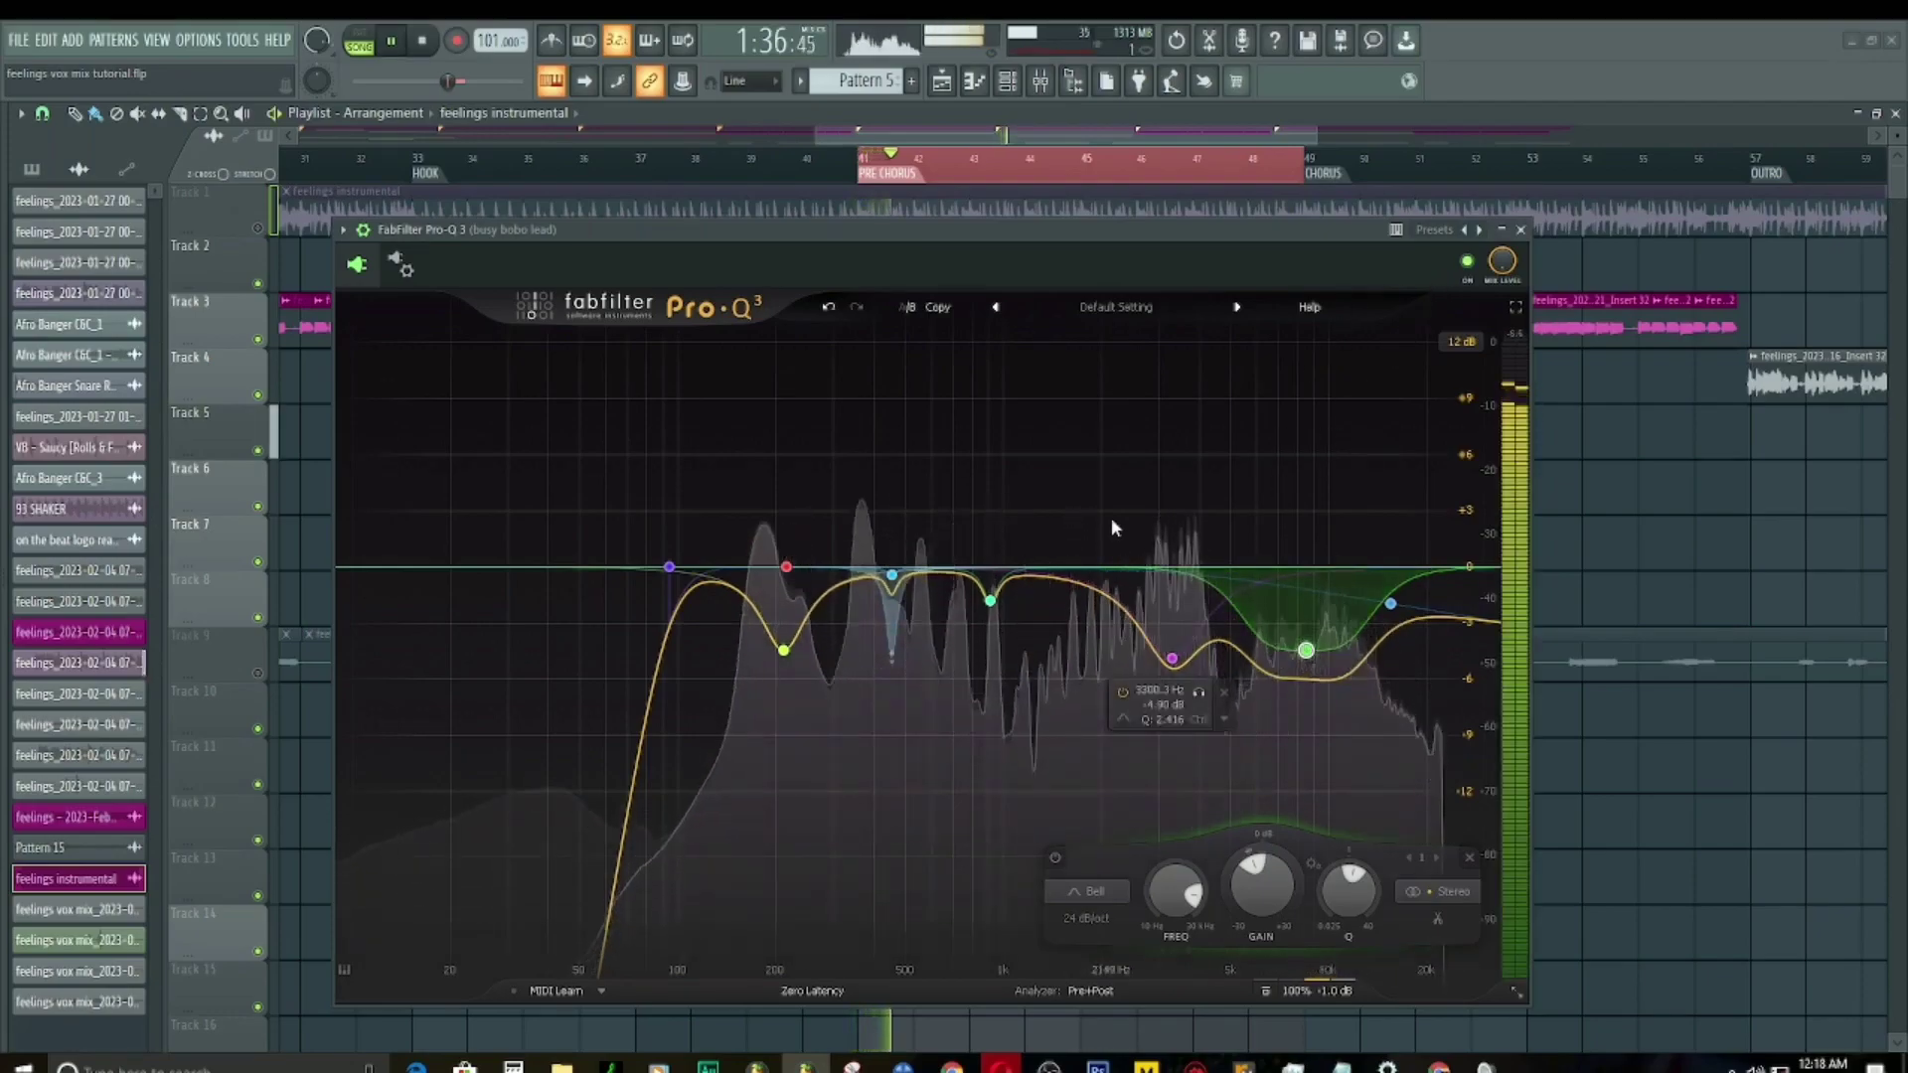
{"action": "key", "text": "space"}
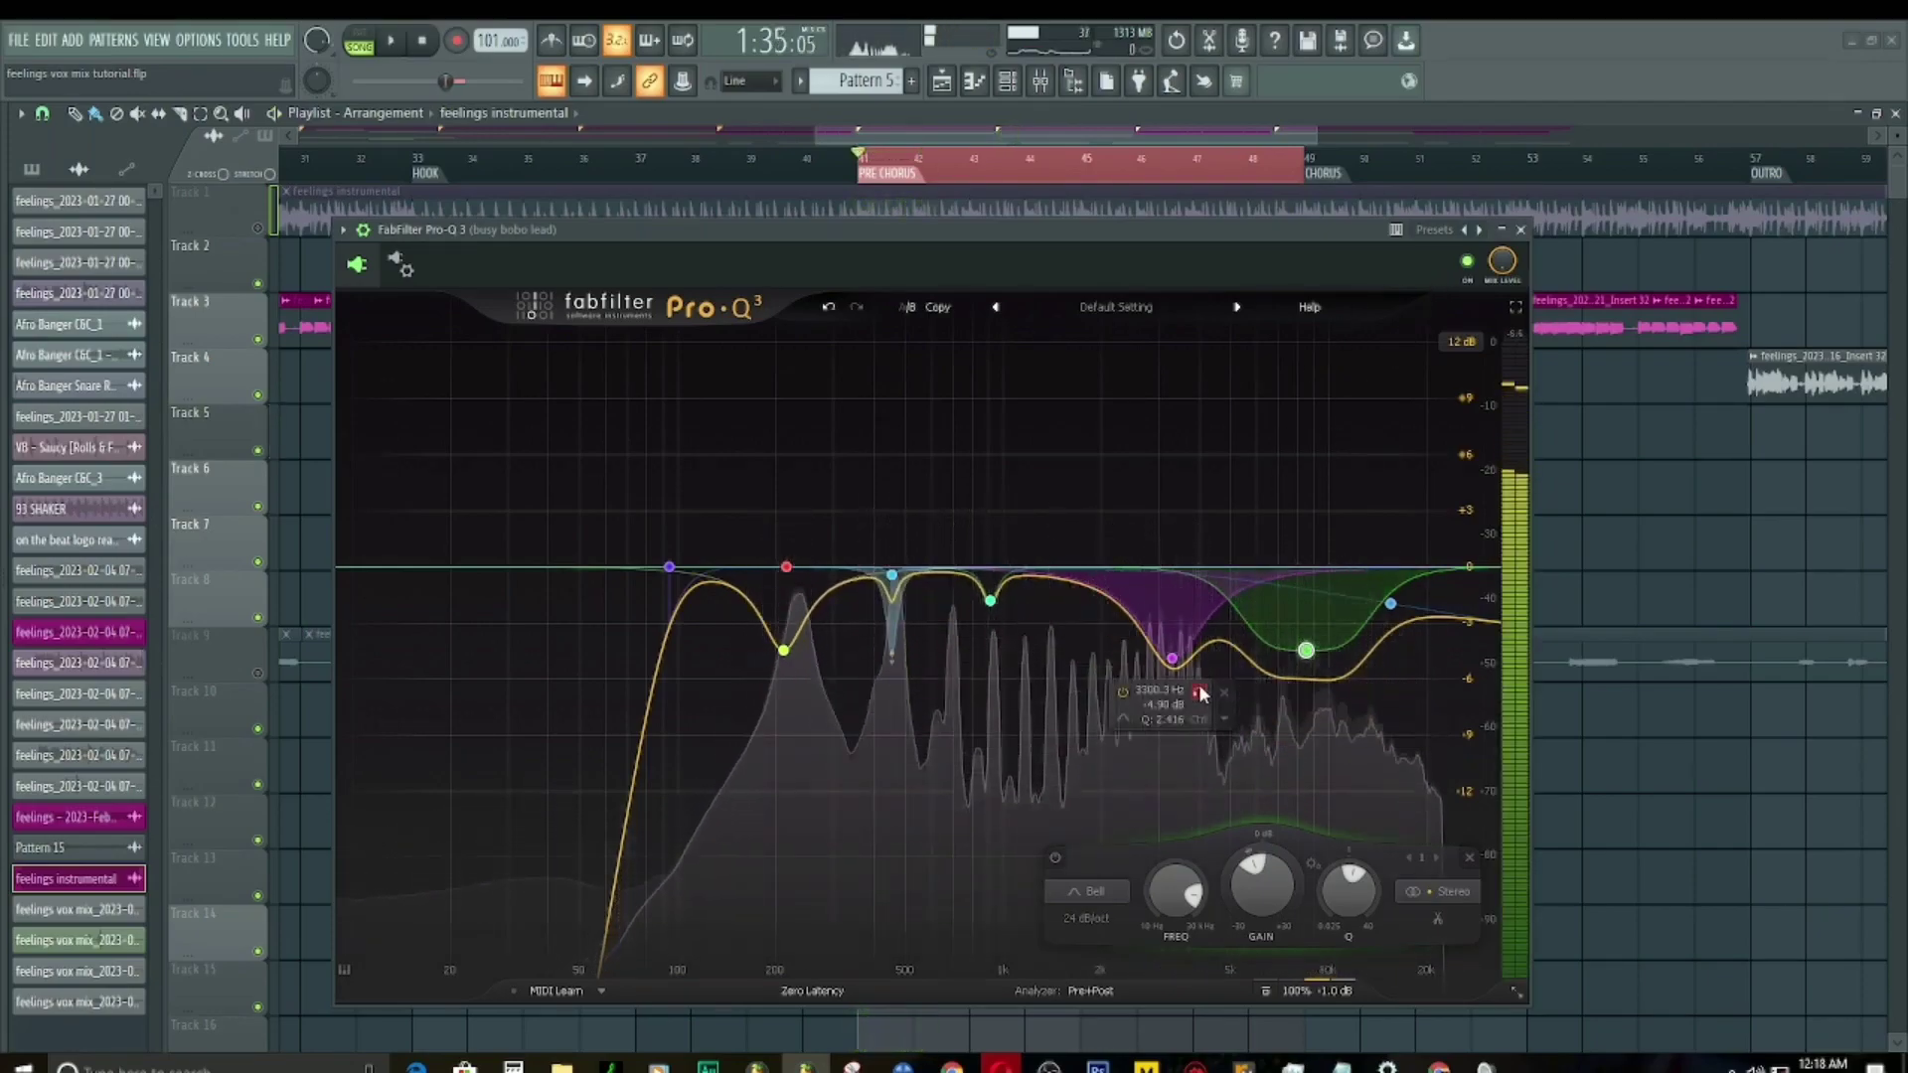
{"action": "left_click", "coordinate": [1335, 685]}
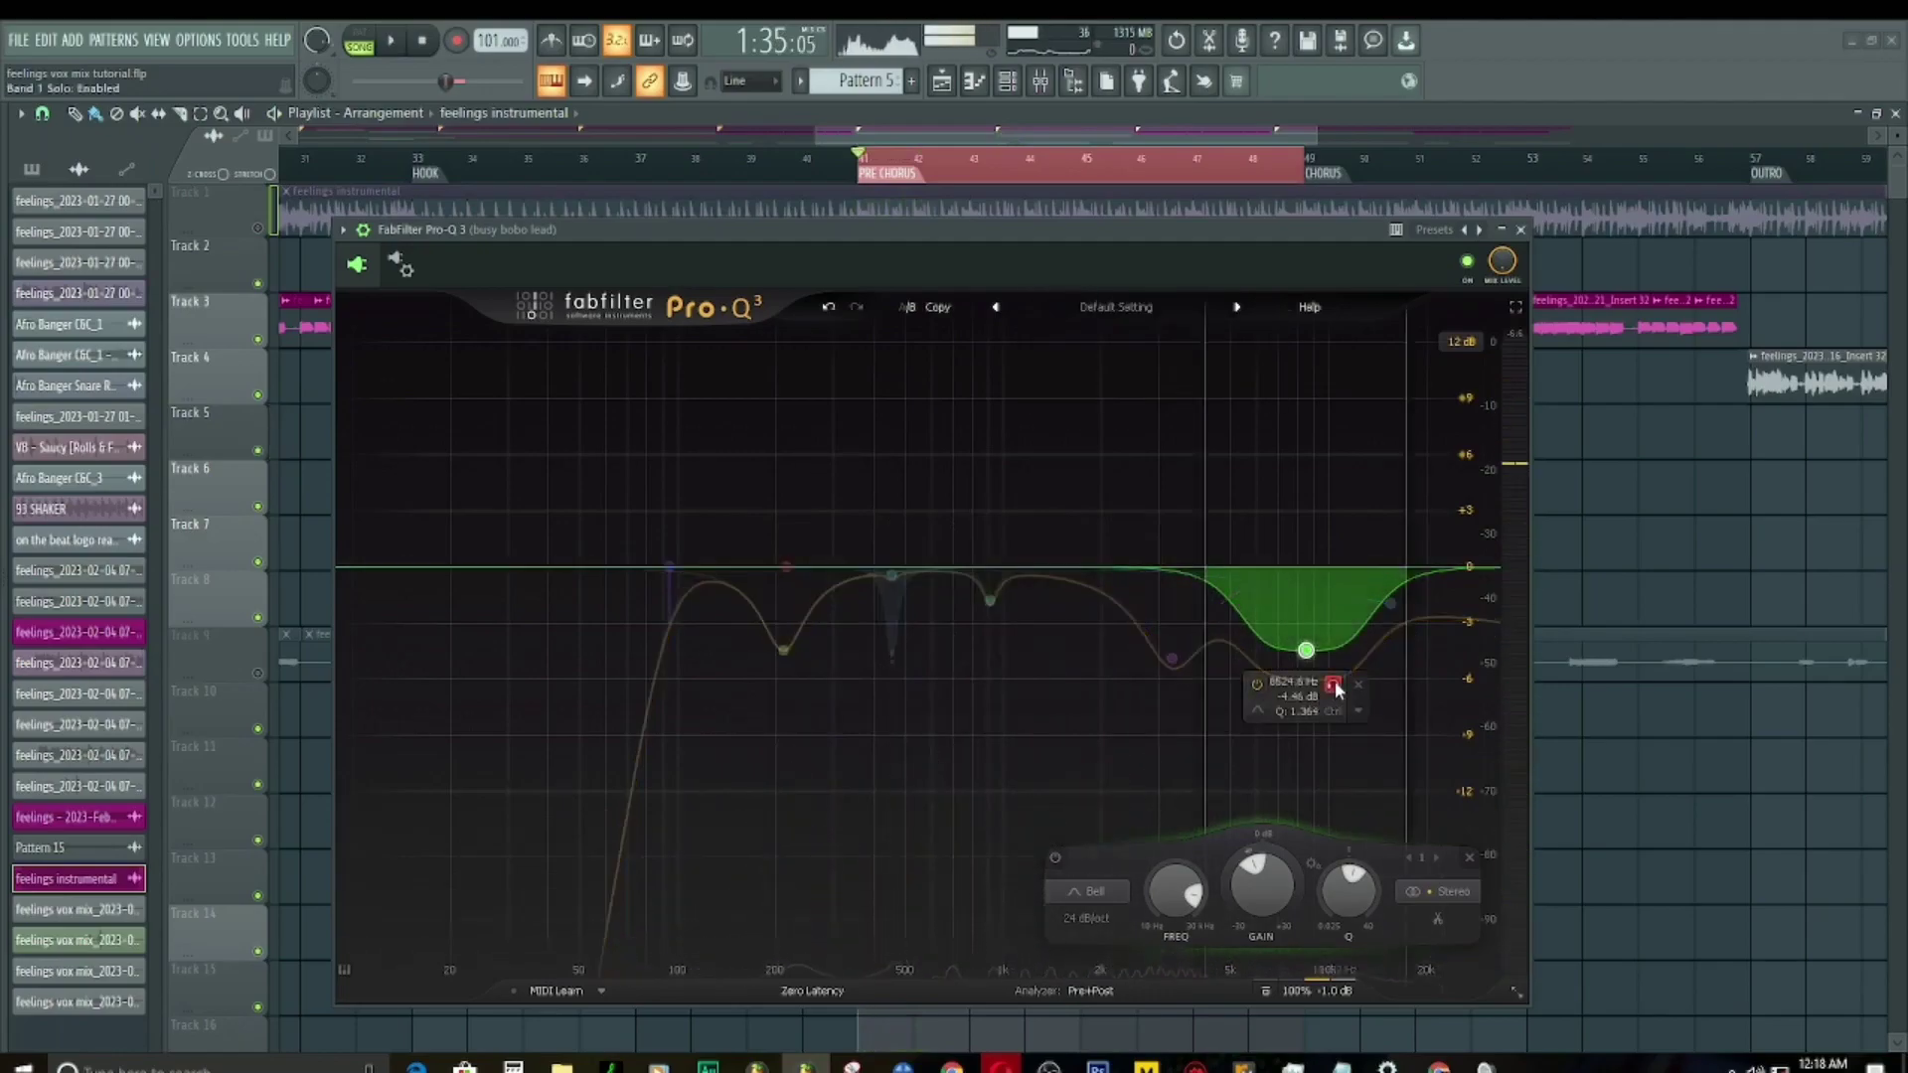
{"action": "key", "text": "space"}
{"action": "left_click", "coordinate": [1335, 686]}
{"action": "key", "text": "space"}
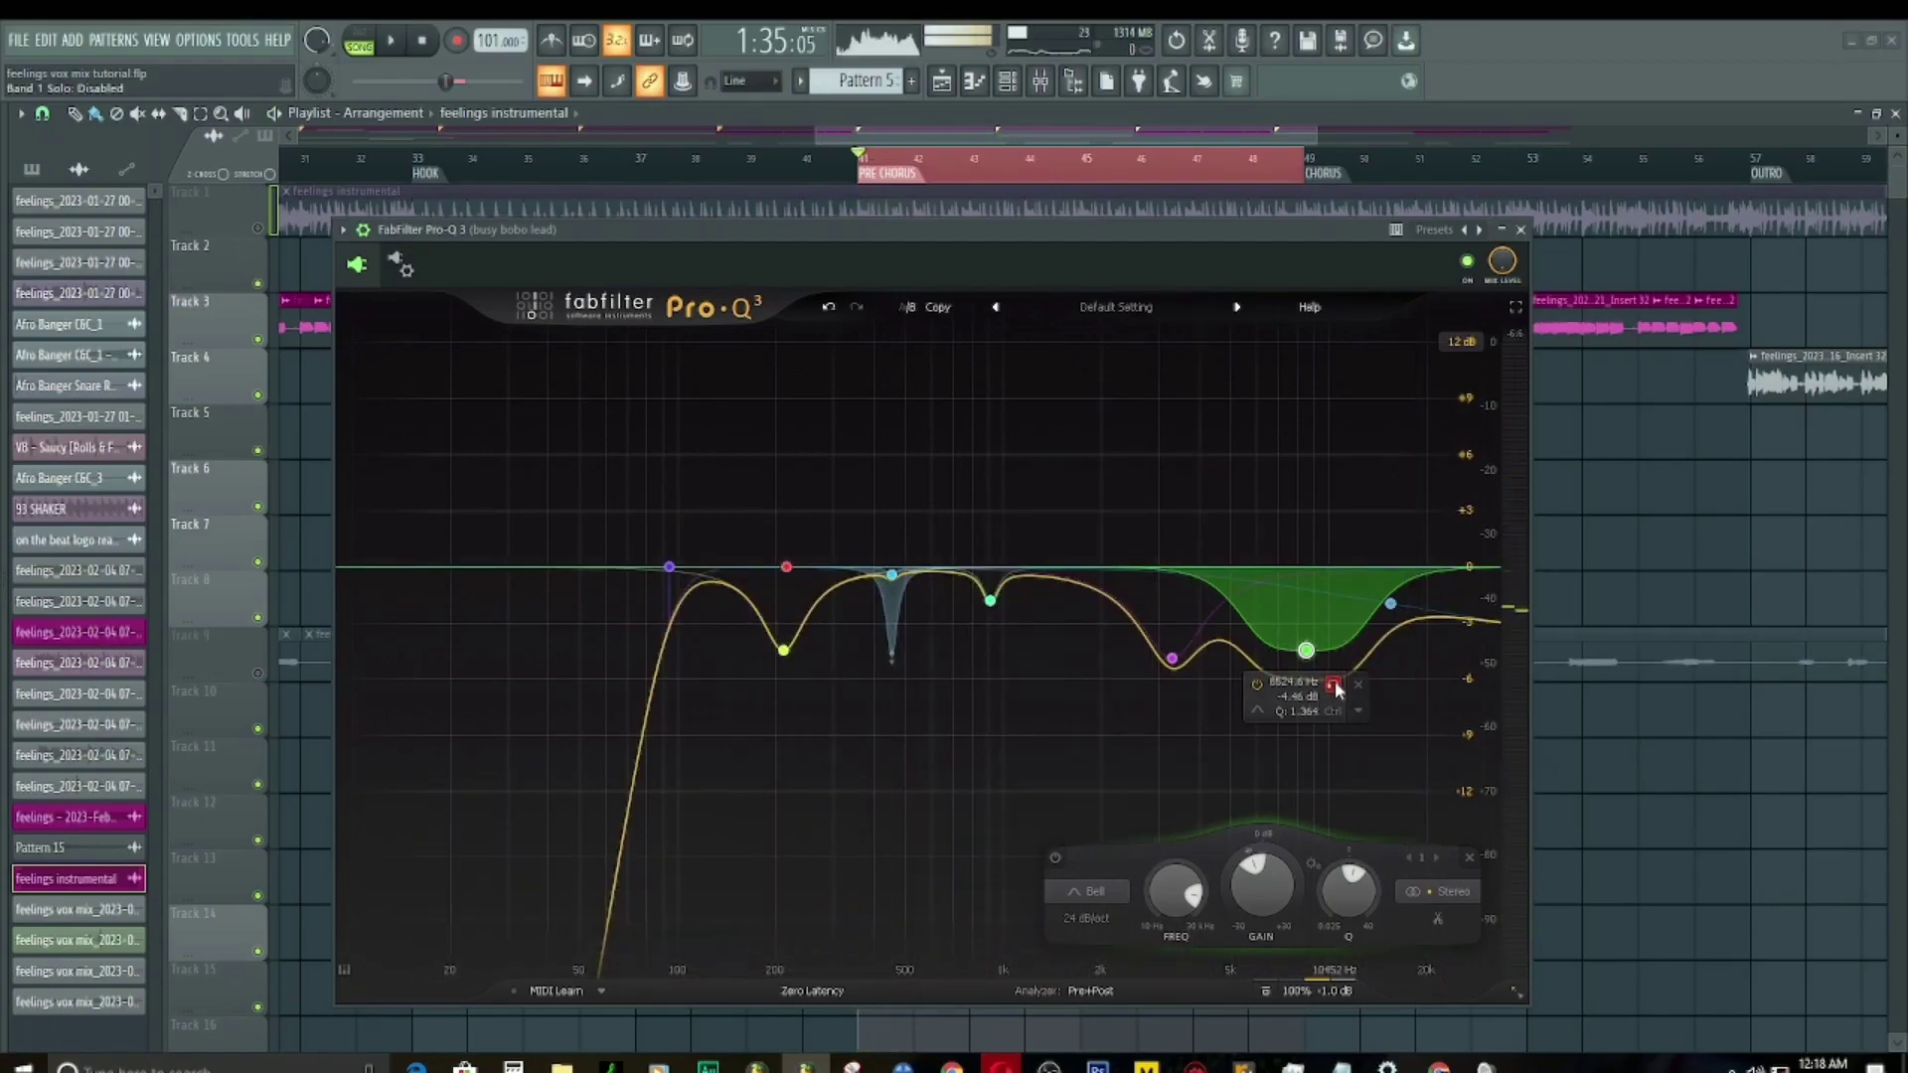
{"action": "left_click", "coordinate": [1334, 685]}
{"action": "key", "text": "space"}
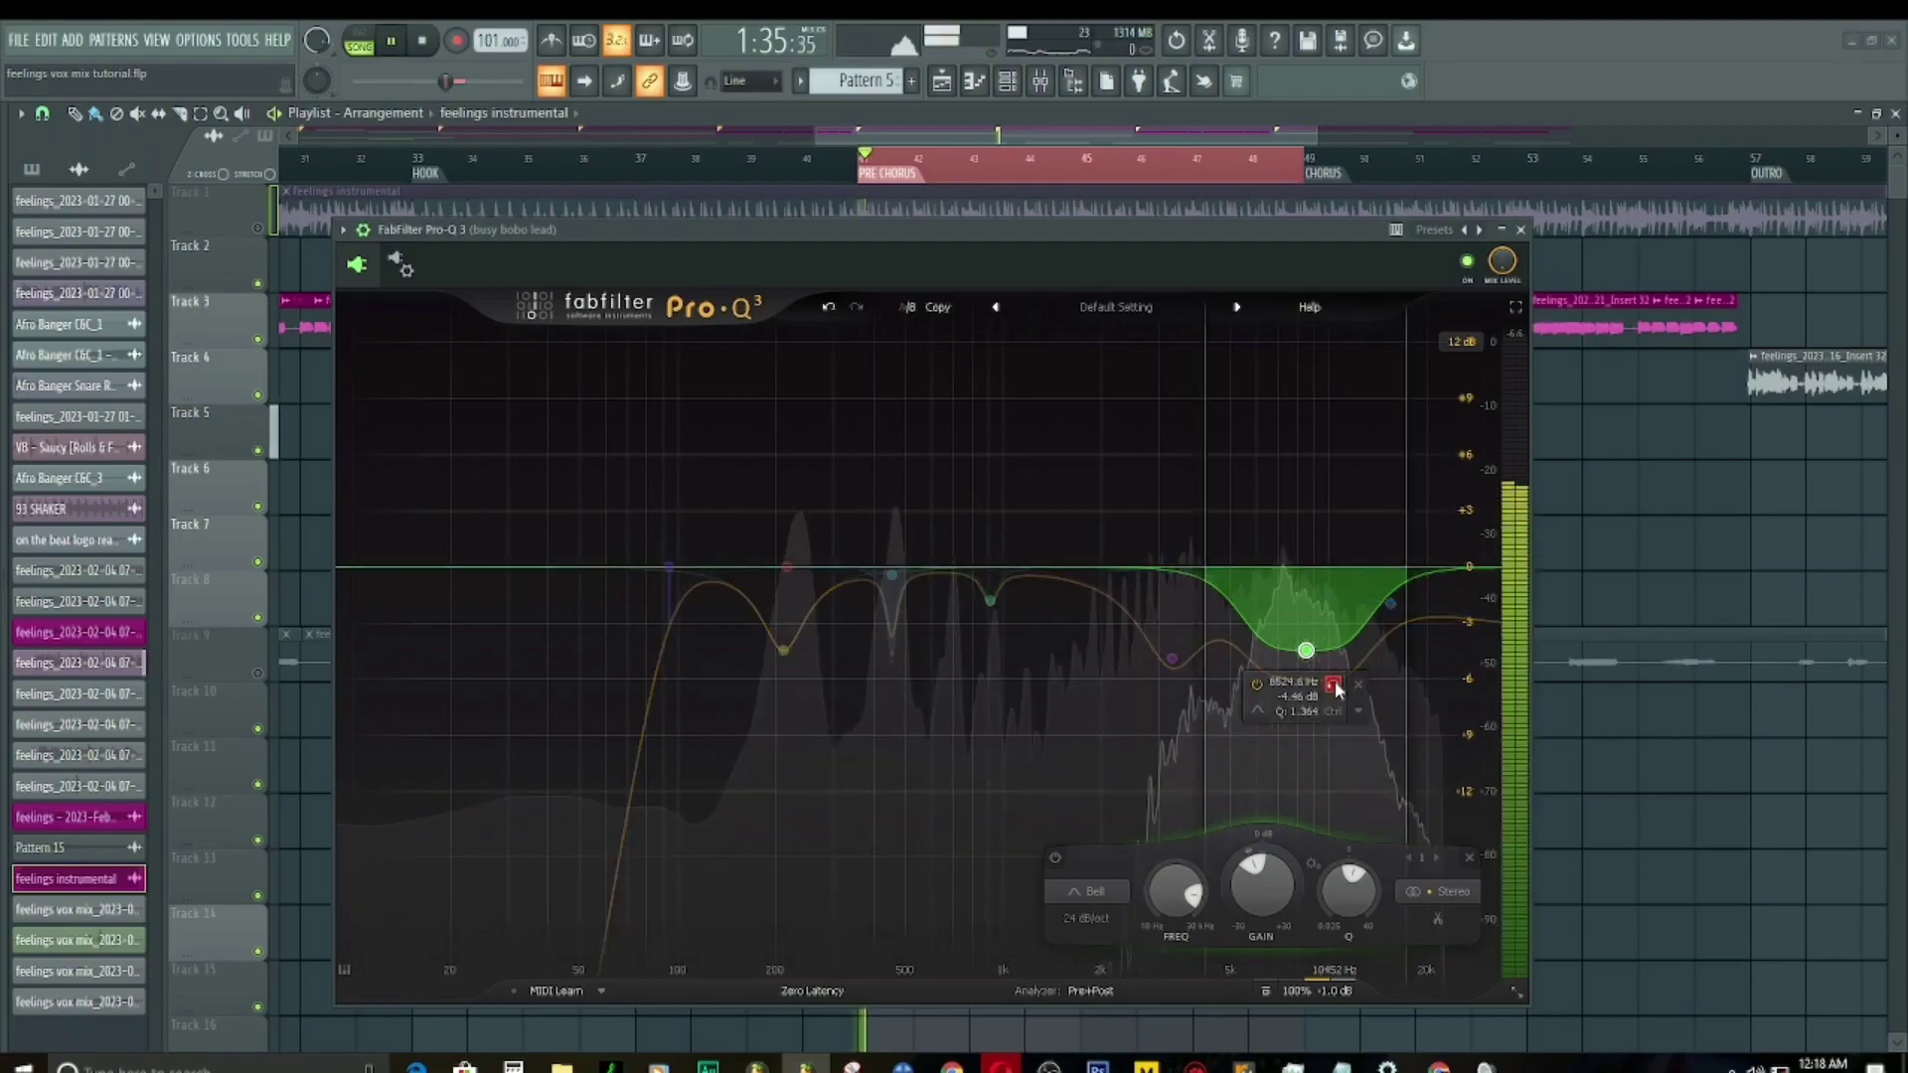
{"action": "left_click", "coordinate": [1334, 685]}
{"action": "key", "text": "space"}
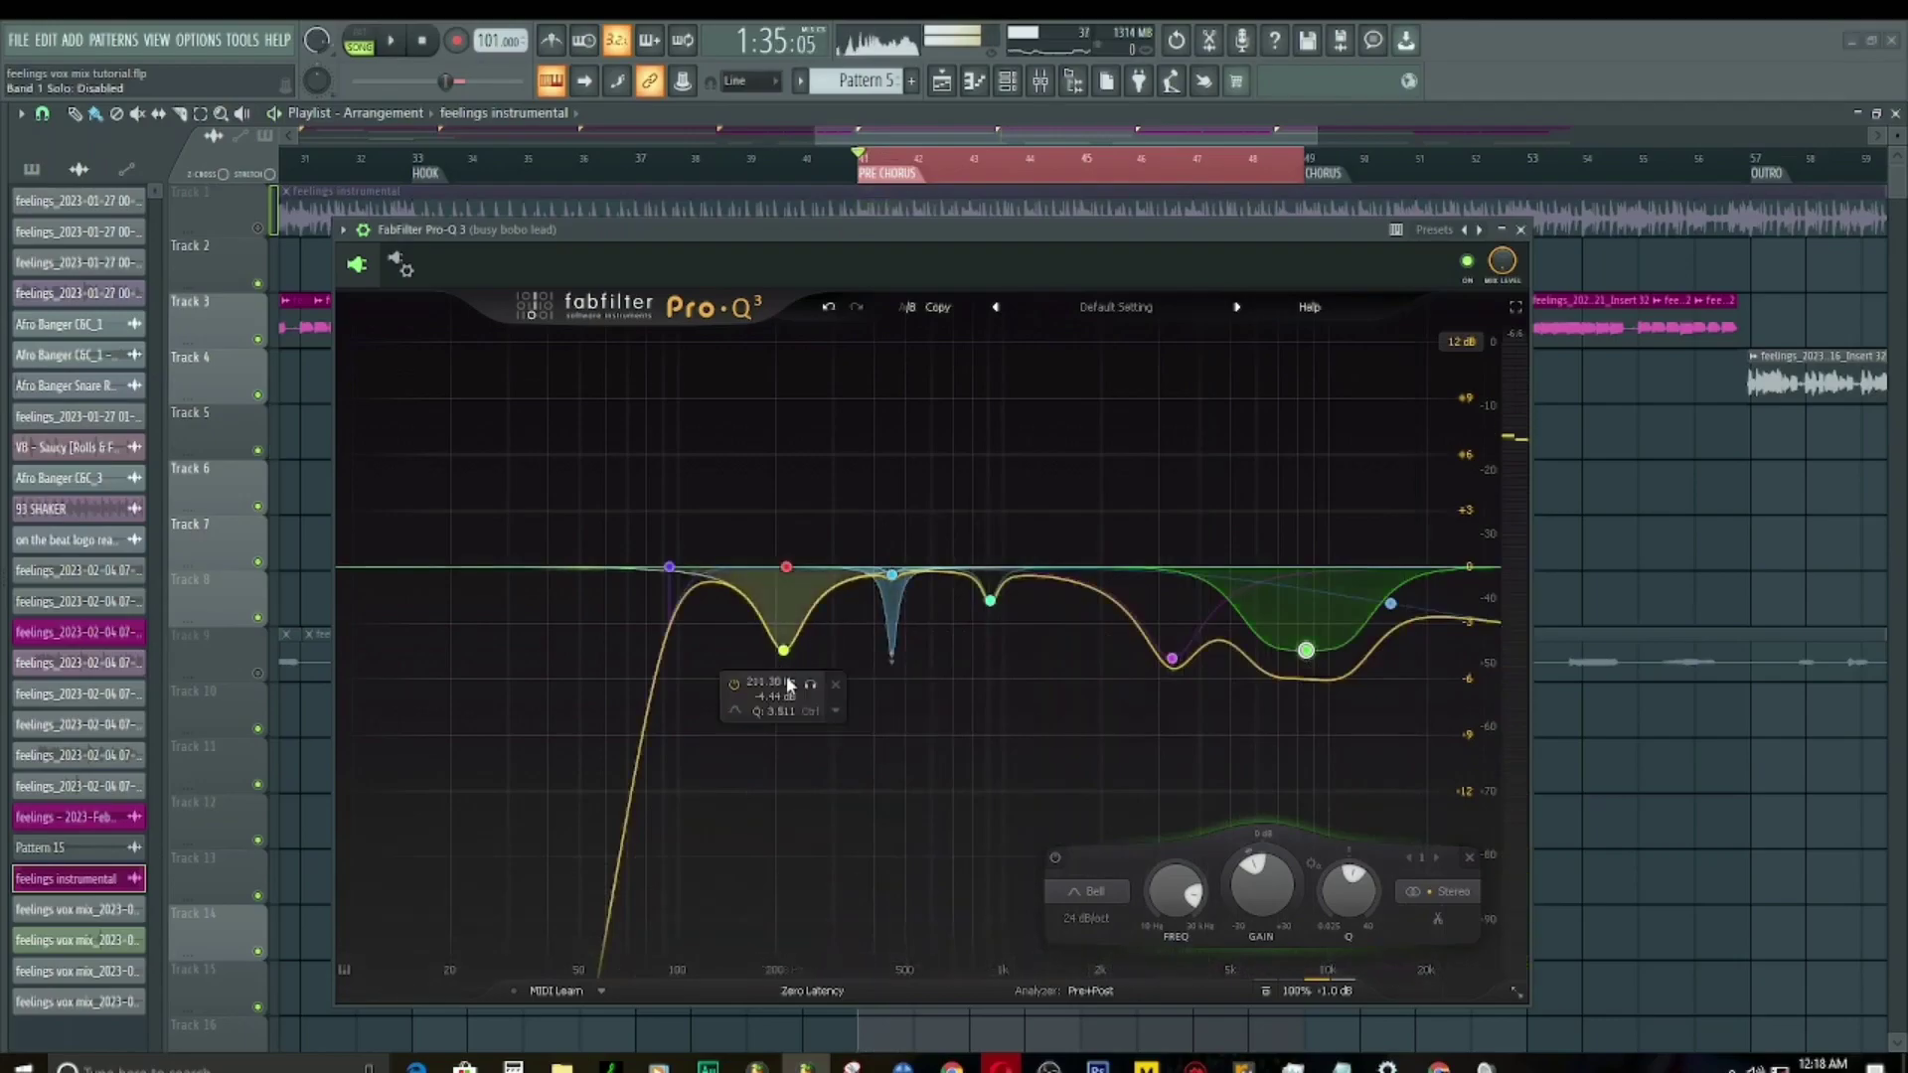
Step: Solo the yellow 201 Hz cut band during playback, then unsolo it
{"action": "left_click", "coordinate": [811, 685]}
{"action": "key", "text": "space"}
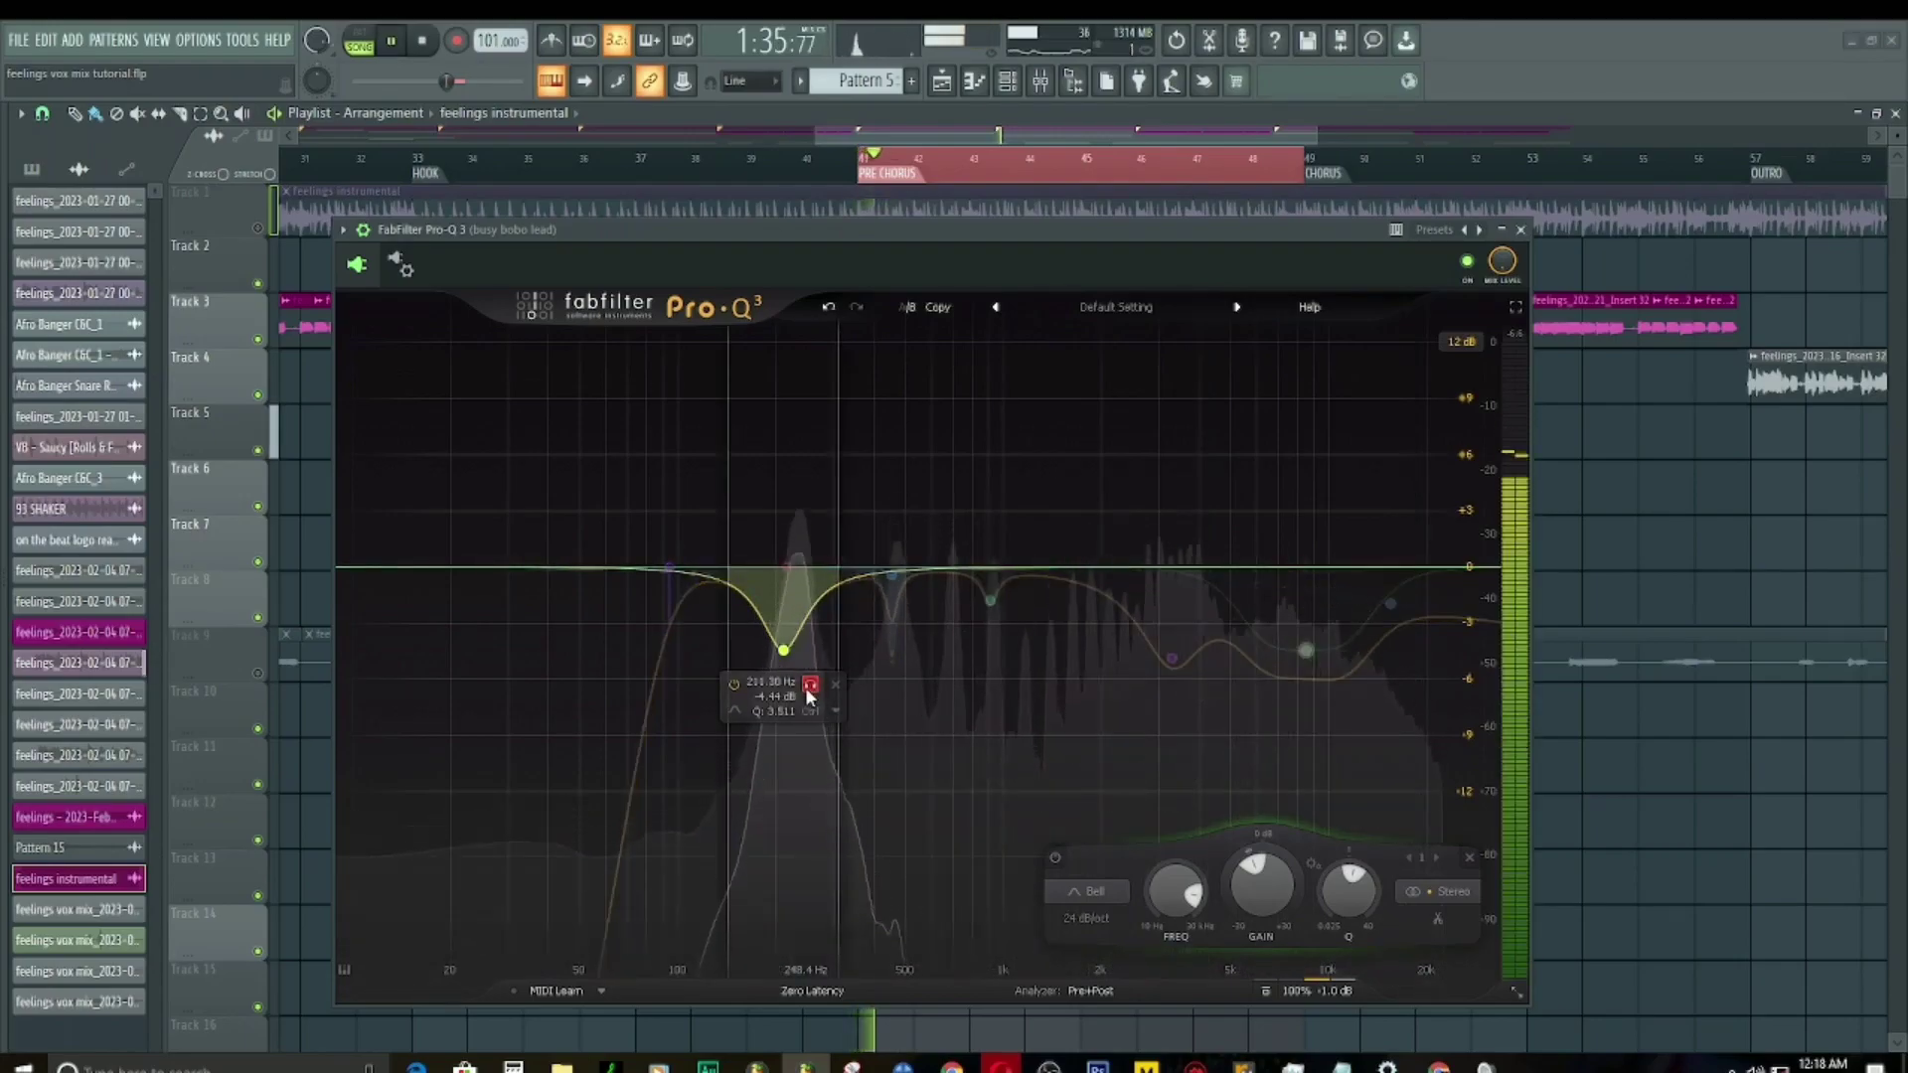
{"action": "left_click", "coordinate": [811, 685]}
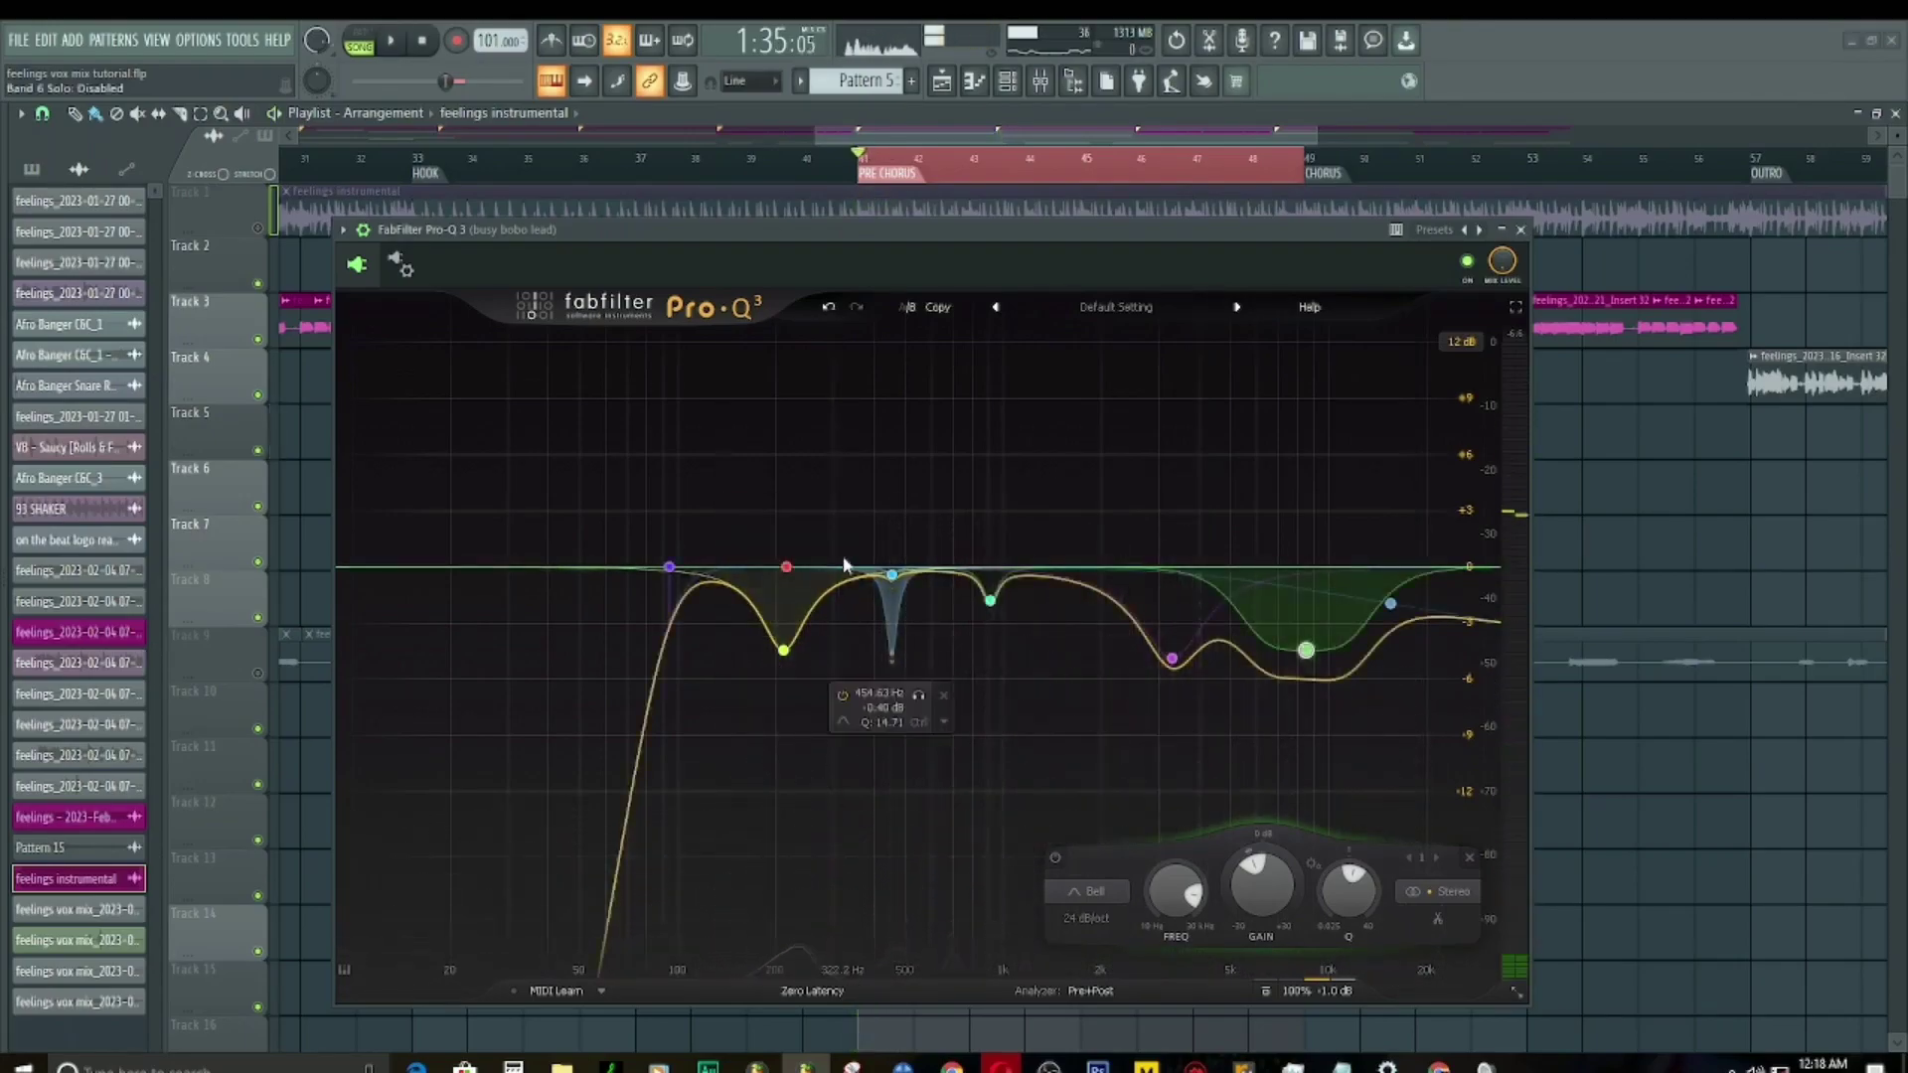
{"action": "key", "text": "space"}
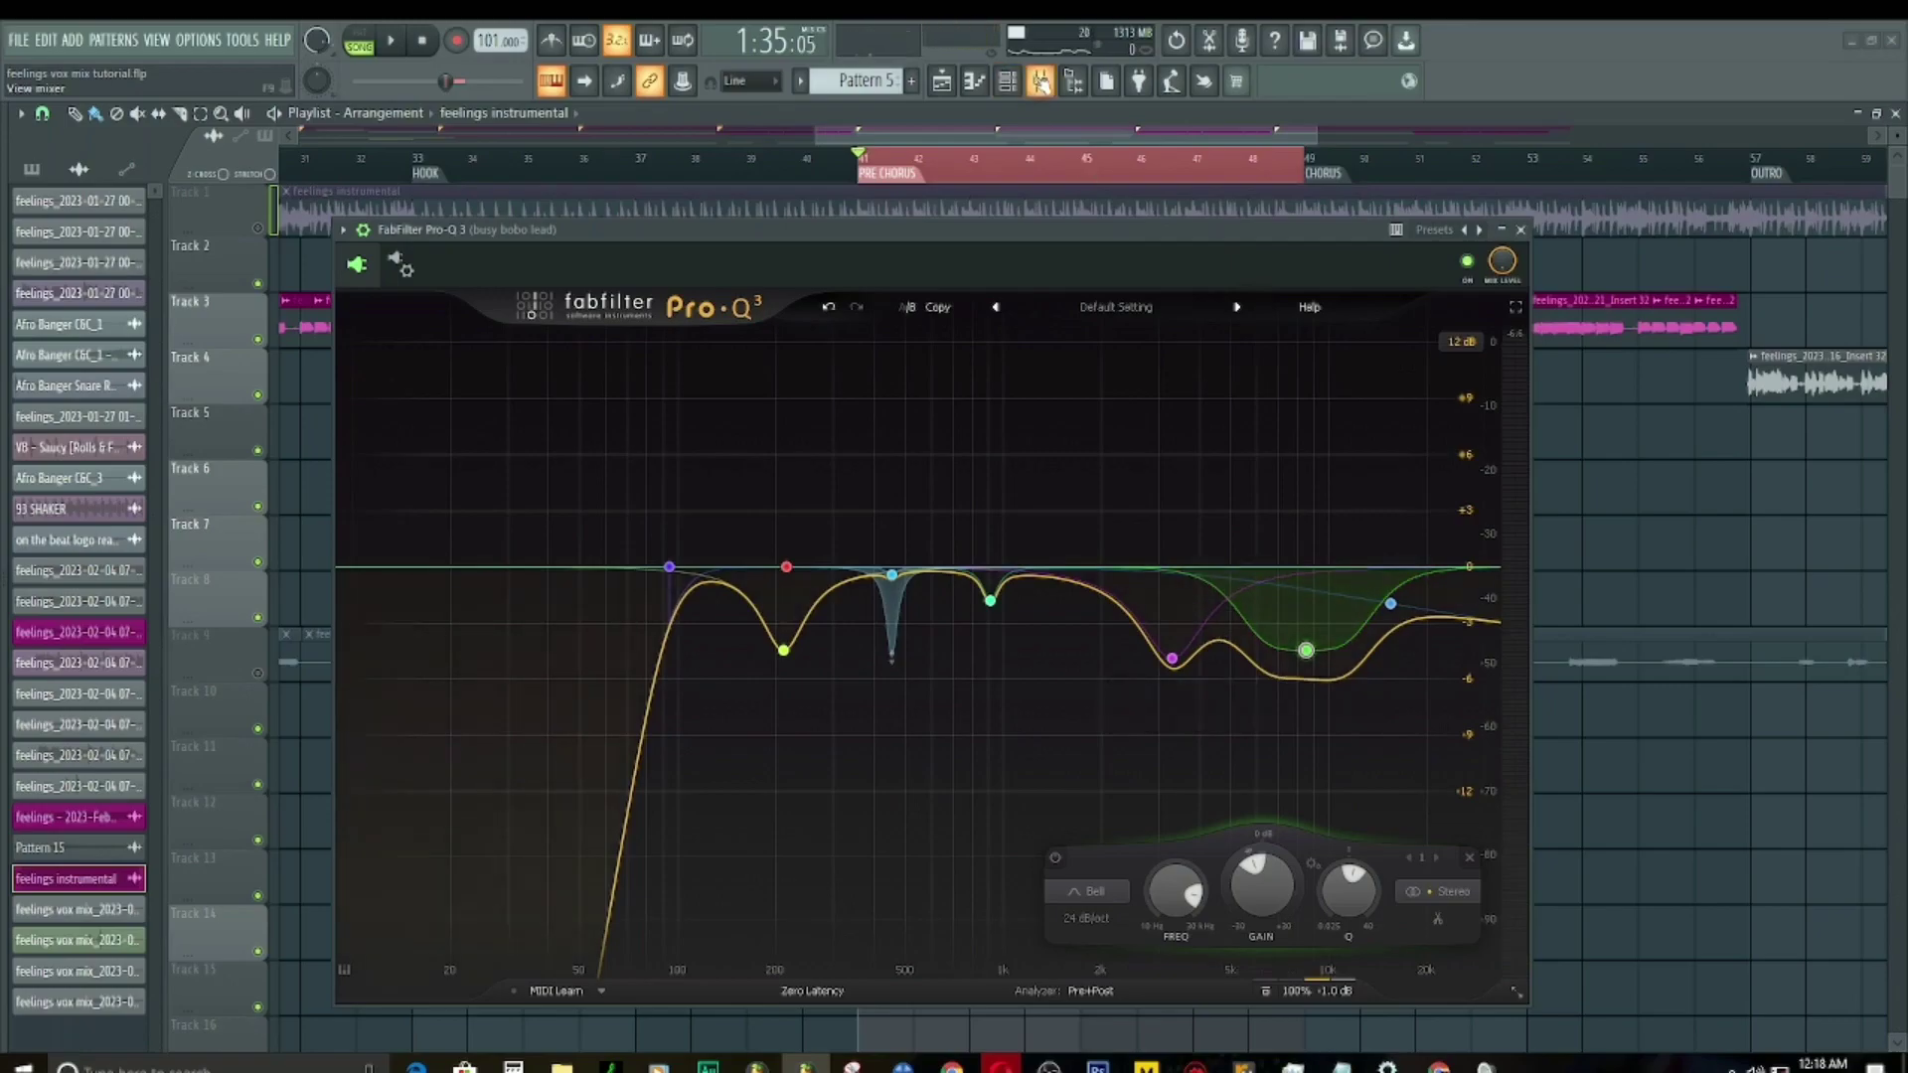
Step: Reopen the lead vocal's mixer insert and replay the EQ'd vocal from the pre-chorus at bar 41
{"action": "left_click", "coordinate": [1040, 82]}
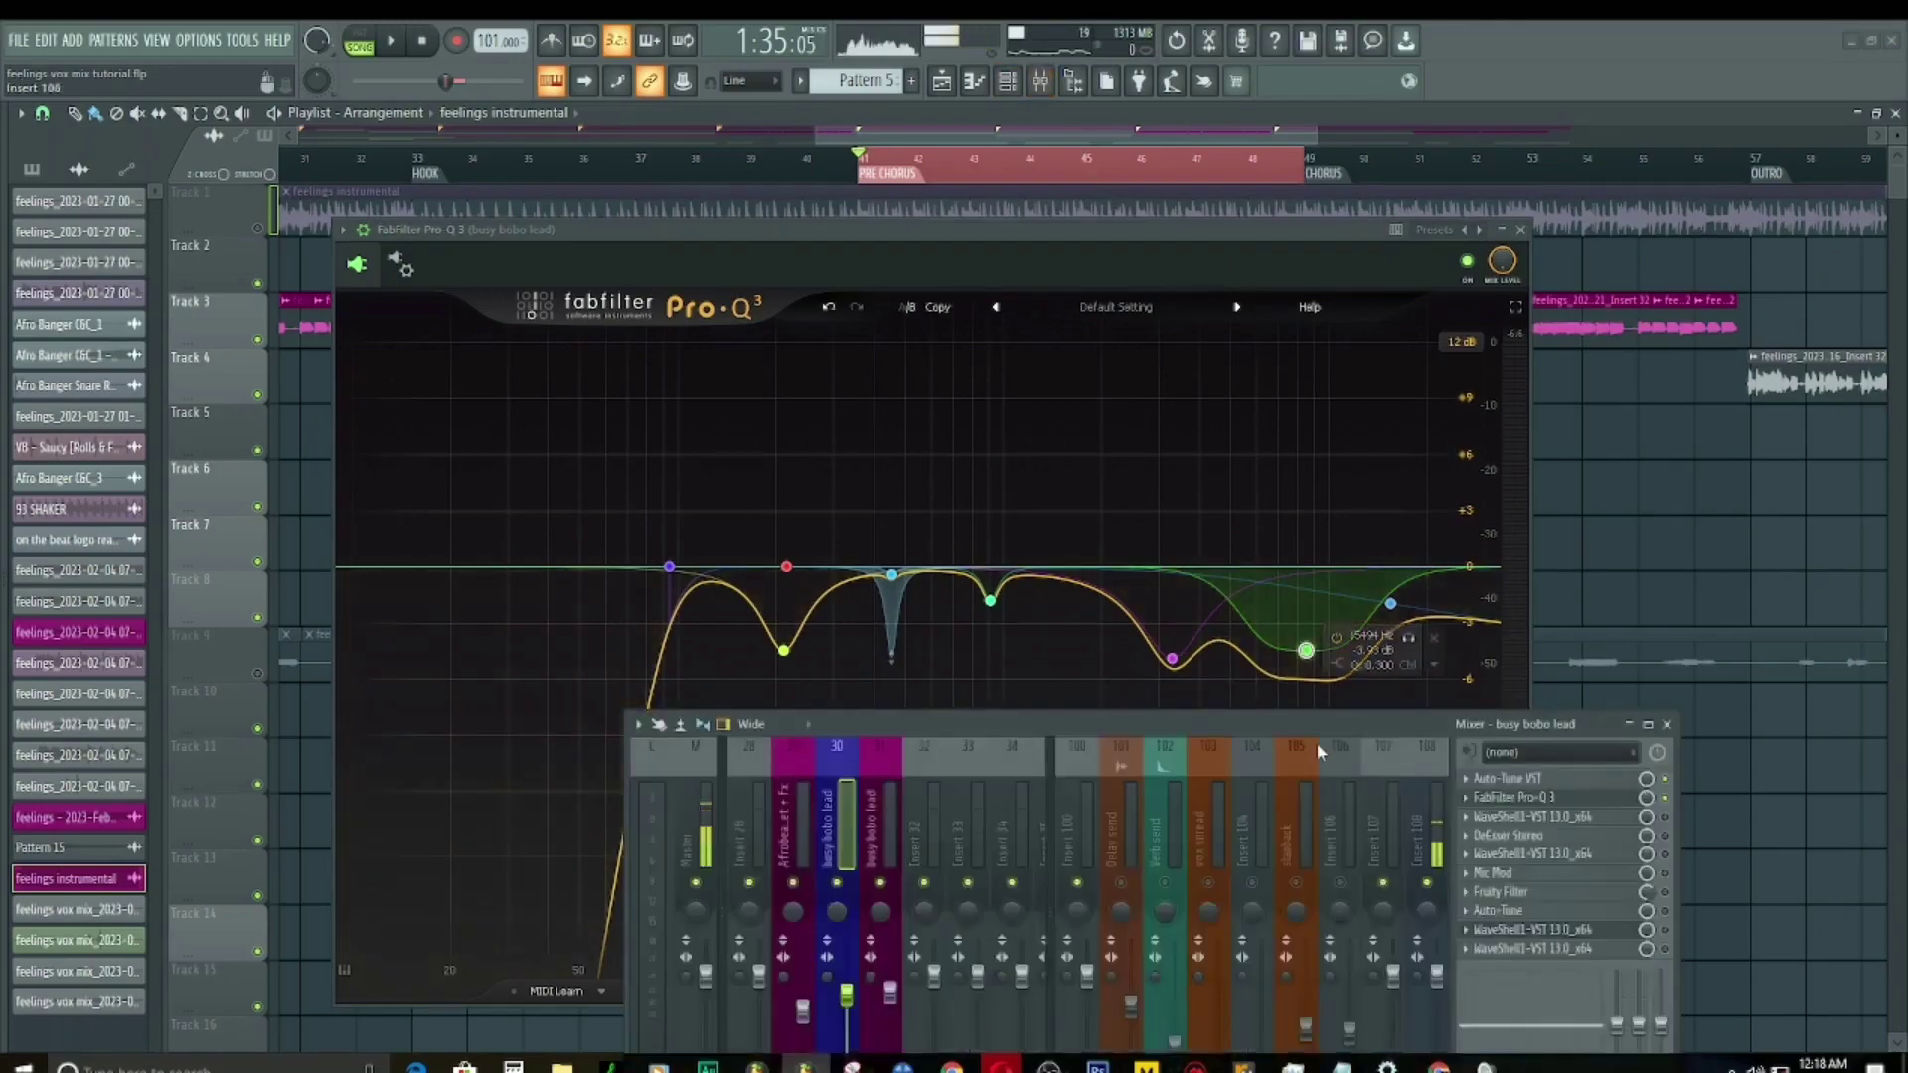
{"action": "left_click_drag", "start_coordinate": [1307, 735], "coordinate": [1253, 584]}
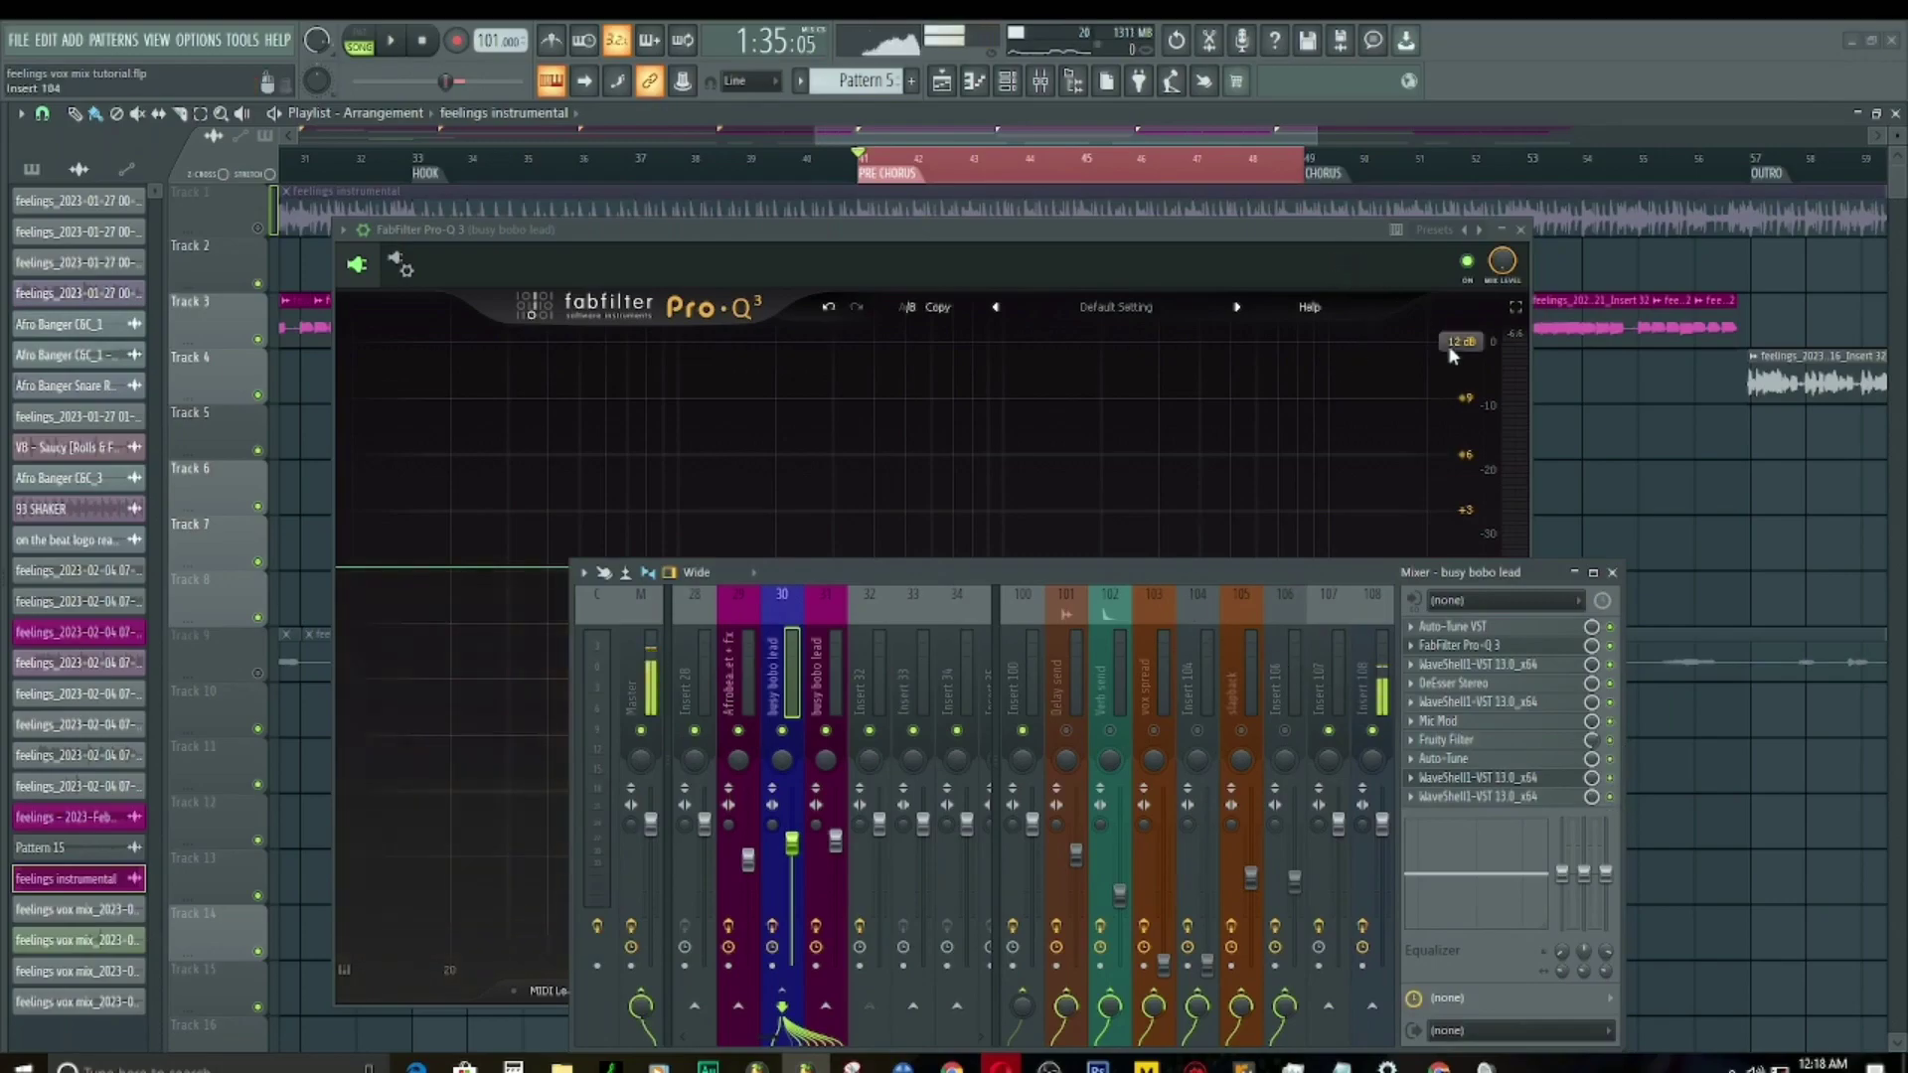
{"action": "key", "text": "space"}
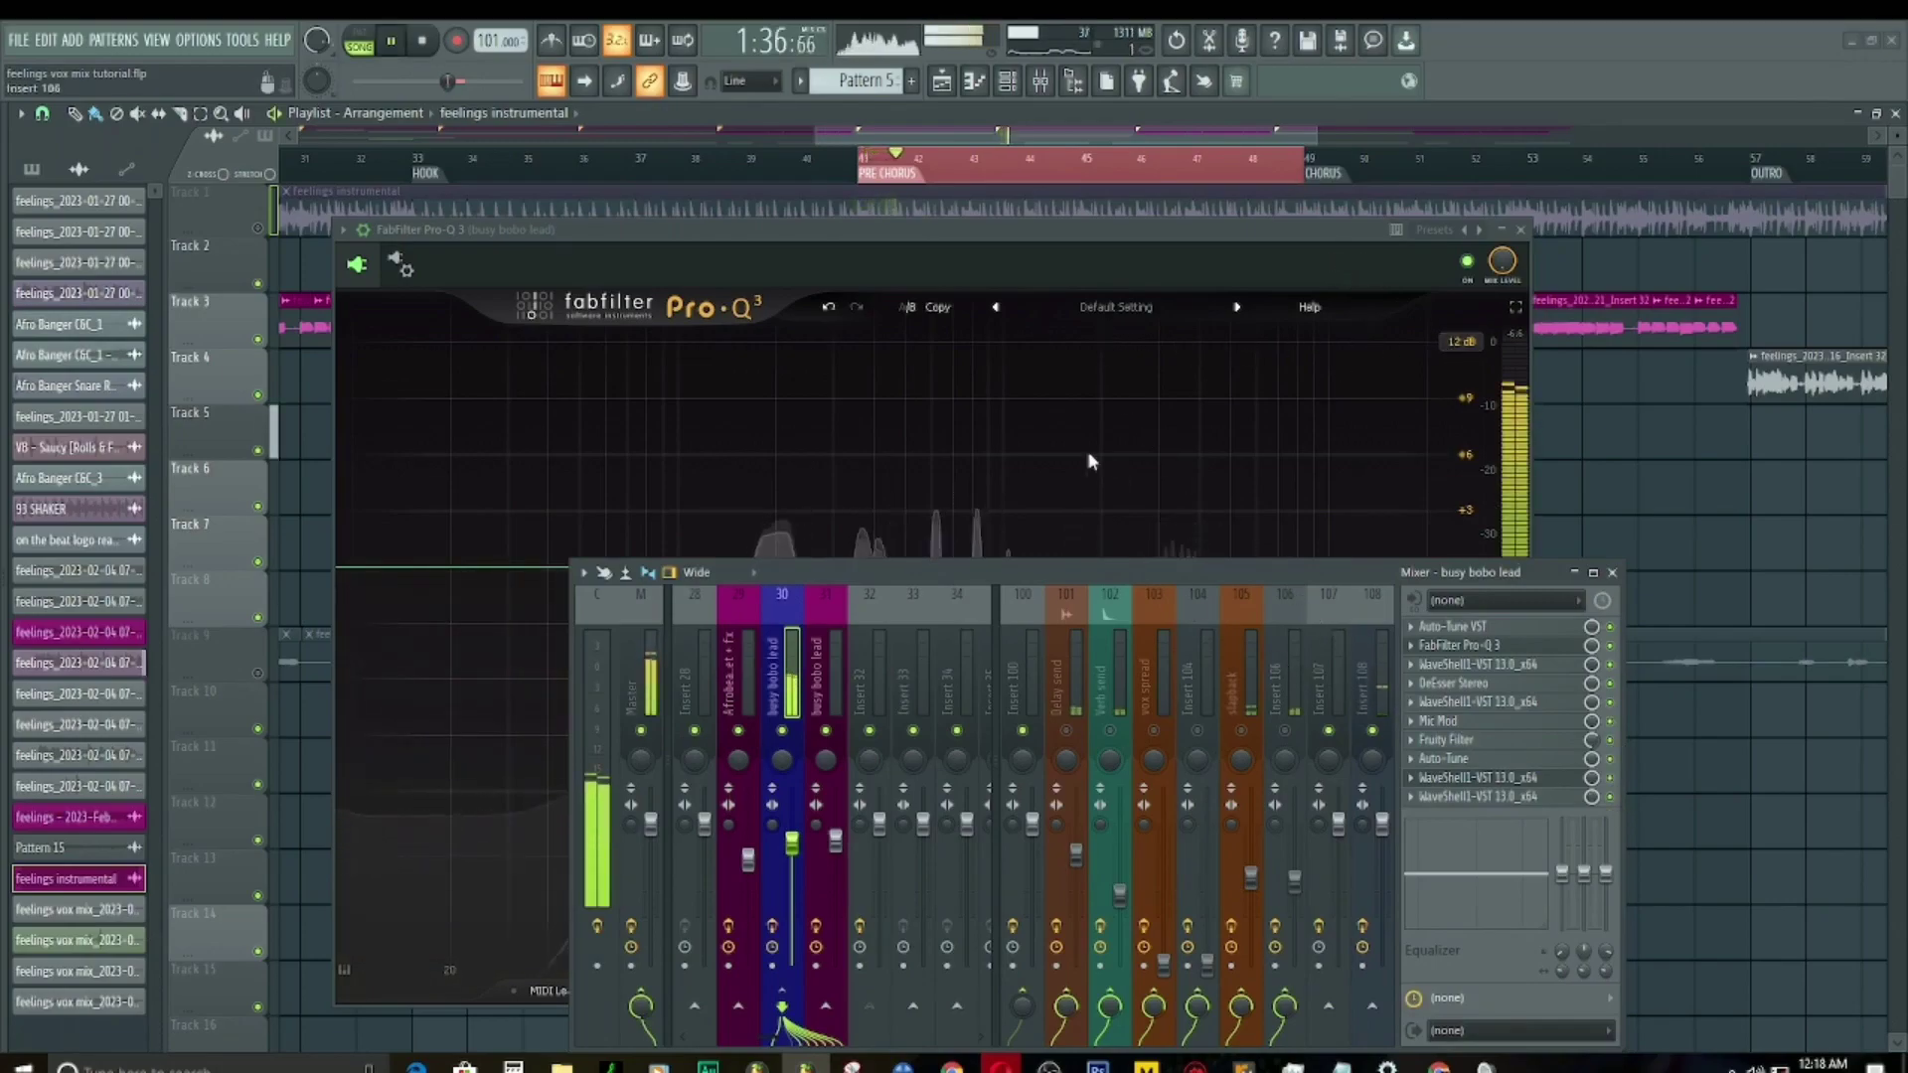
{"action": "key", "text": "space"}
{"action": "key", "text": "space"}
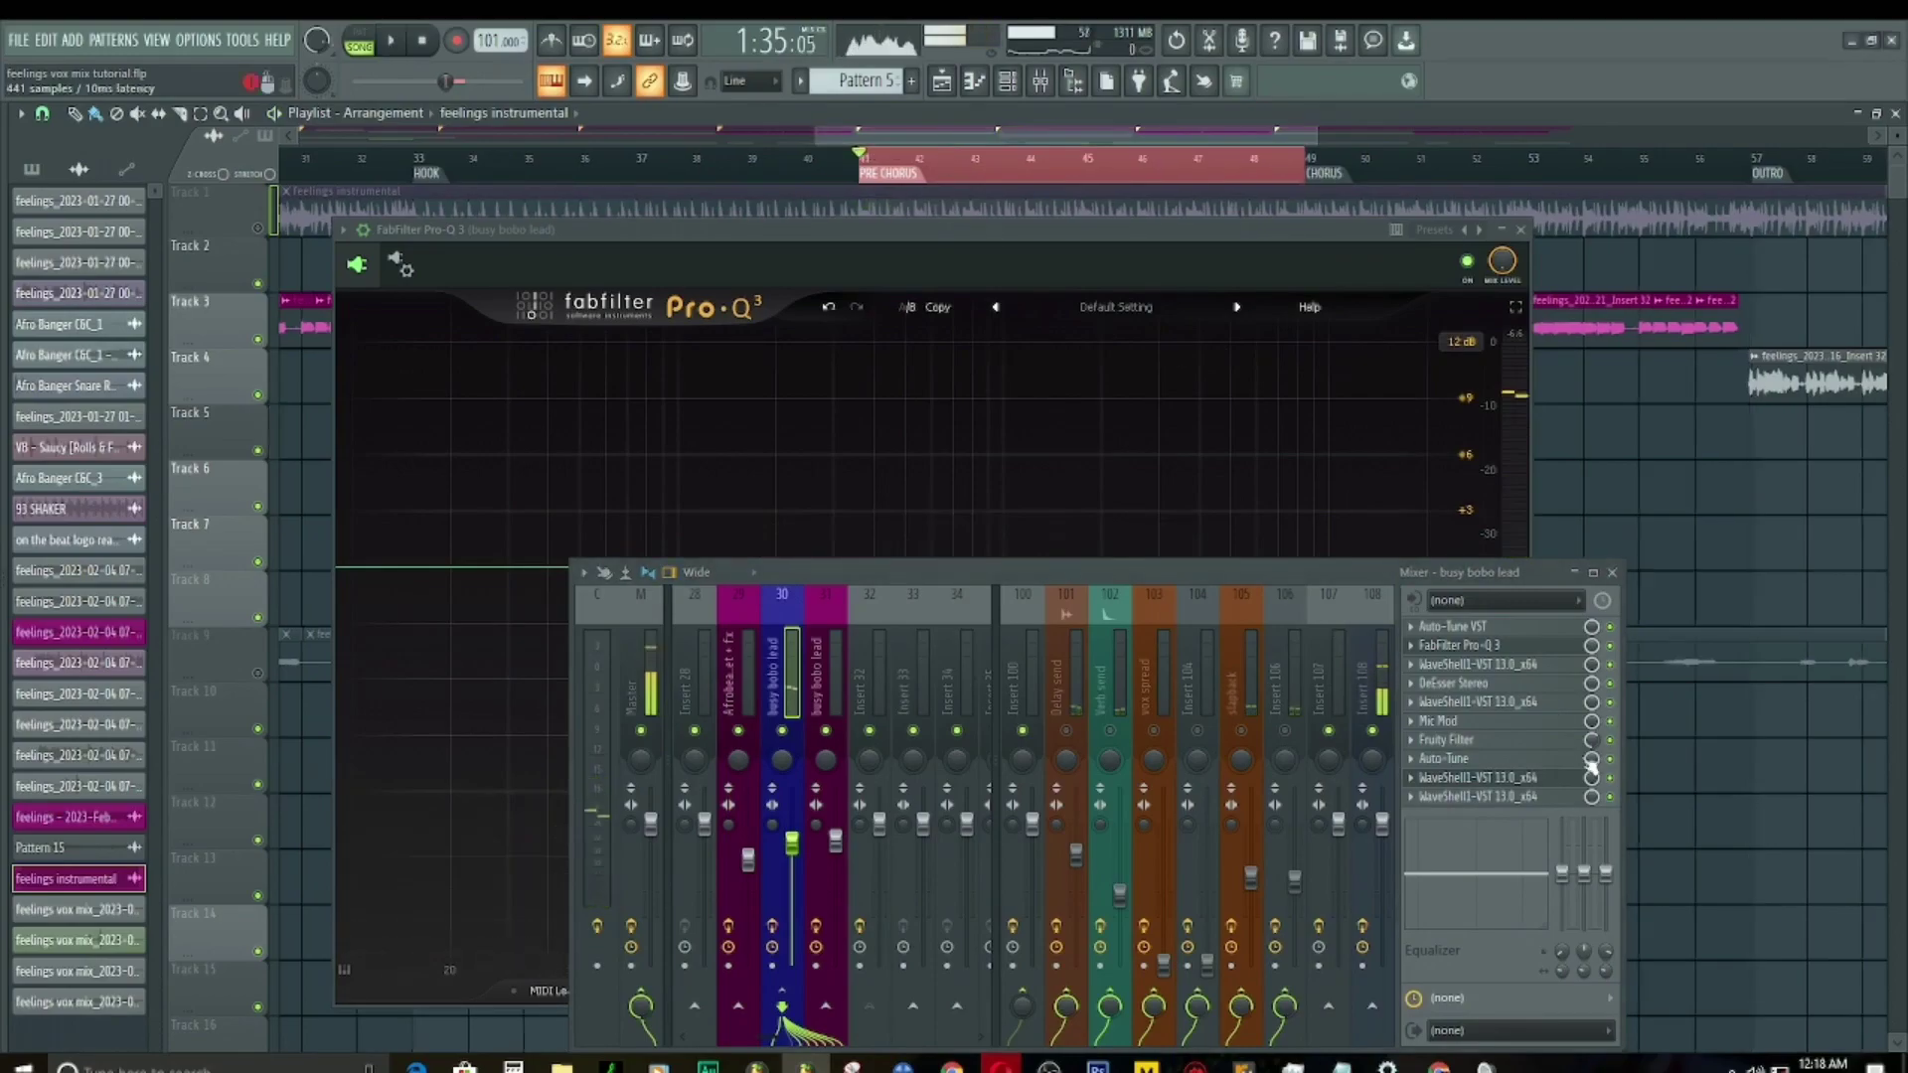
{"action": "key", "text": "space"}
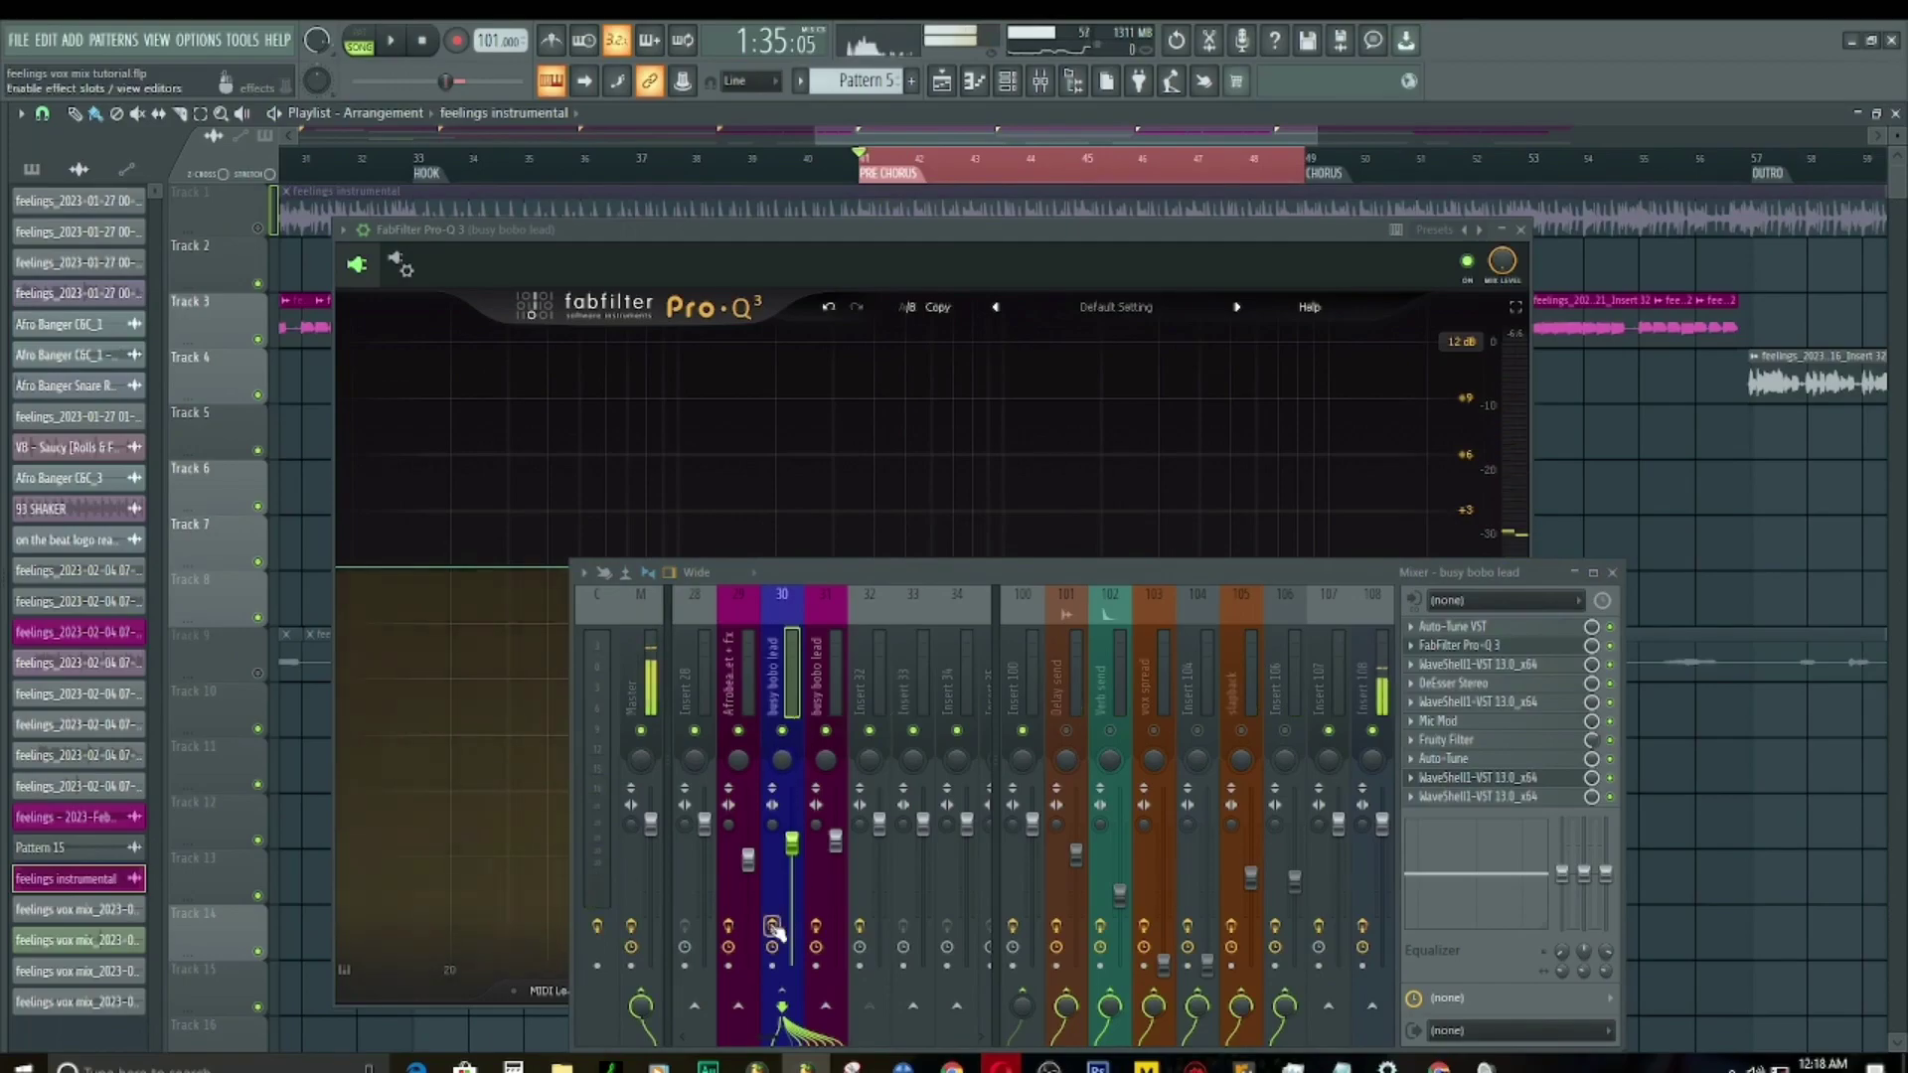
{"action": "key", "text": "space"}
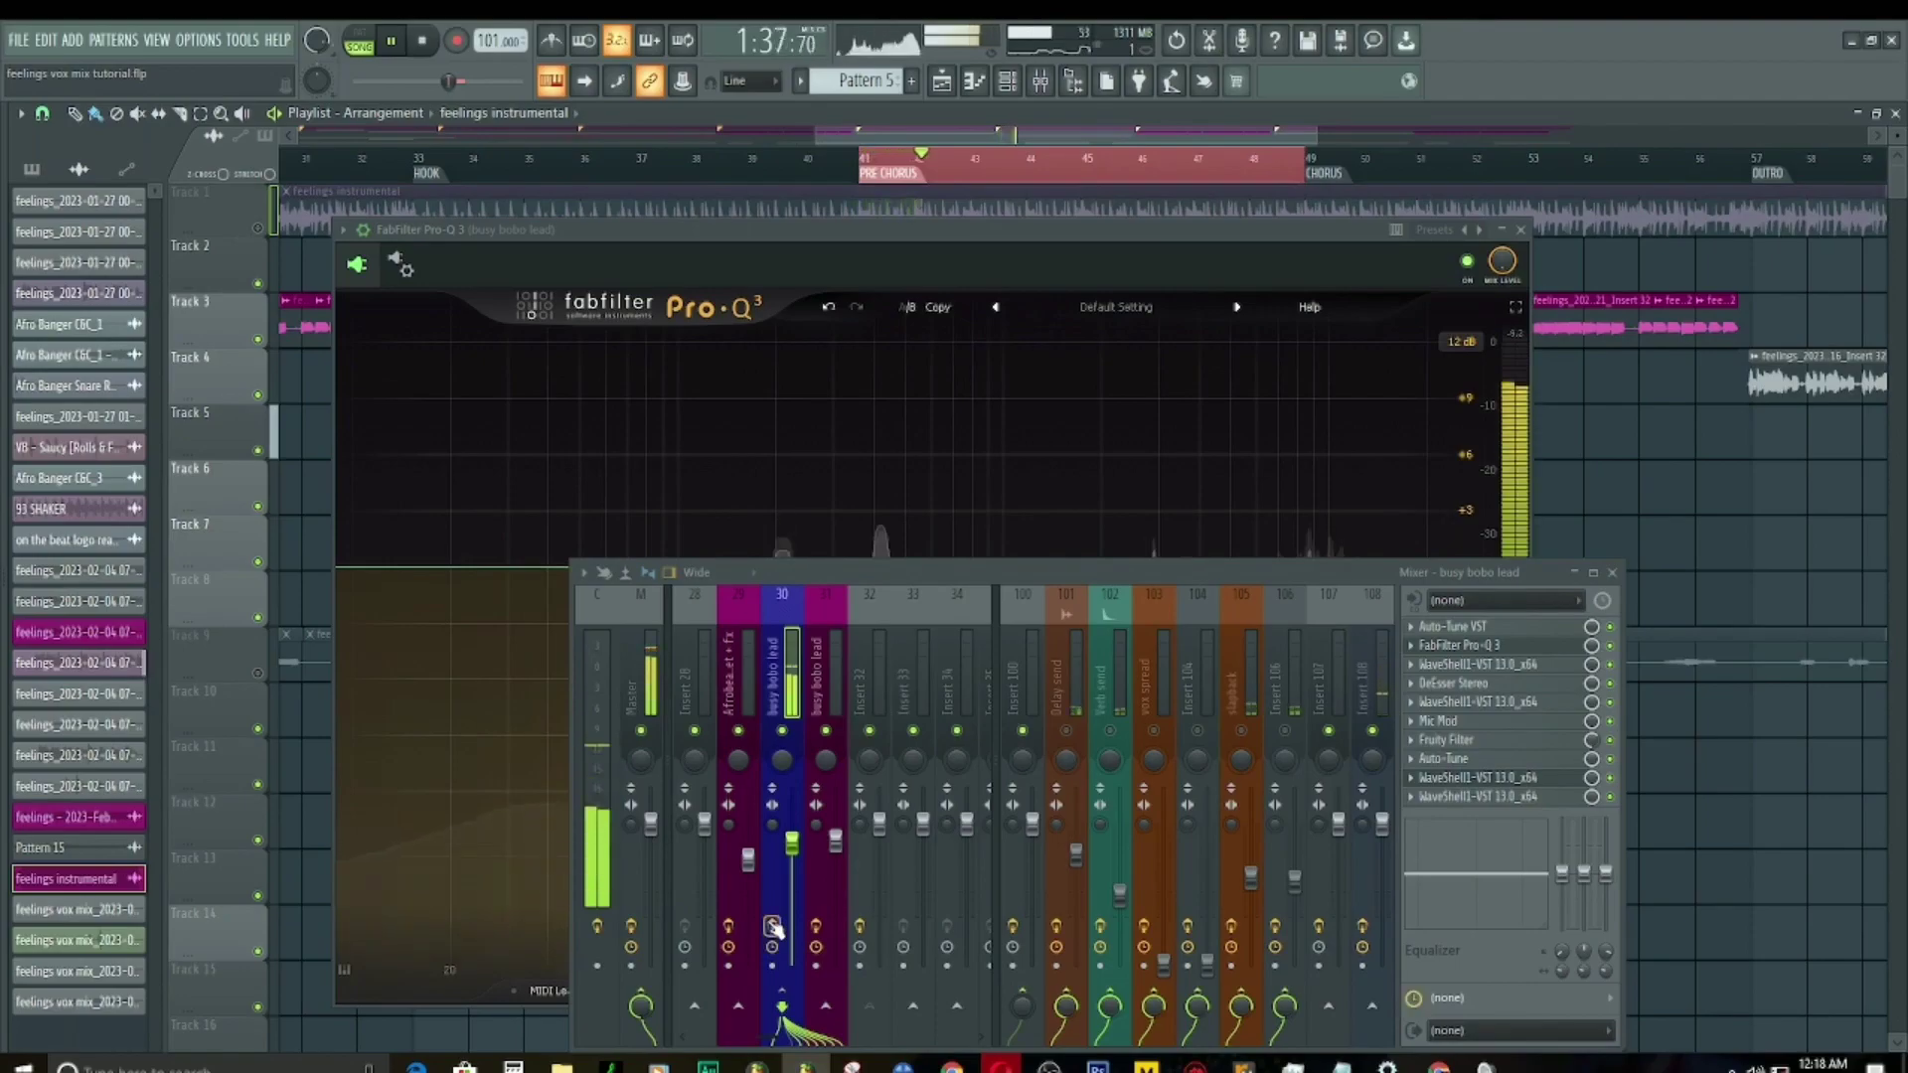
{"action": "key", "text": "space"}
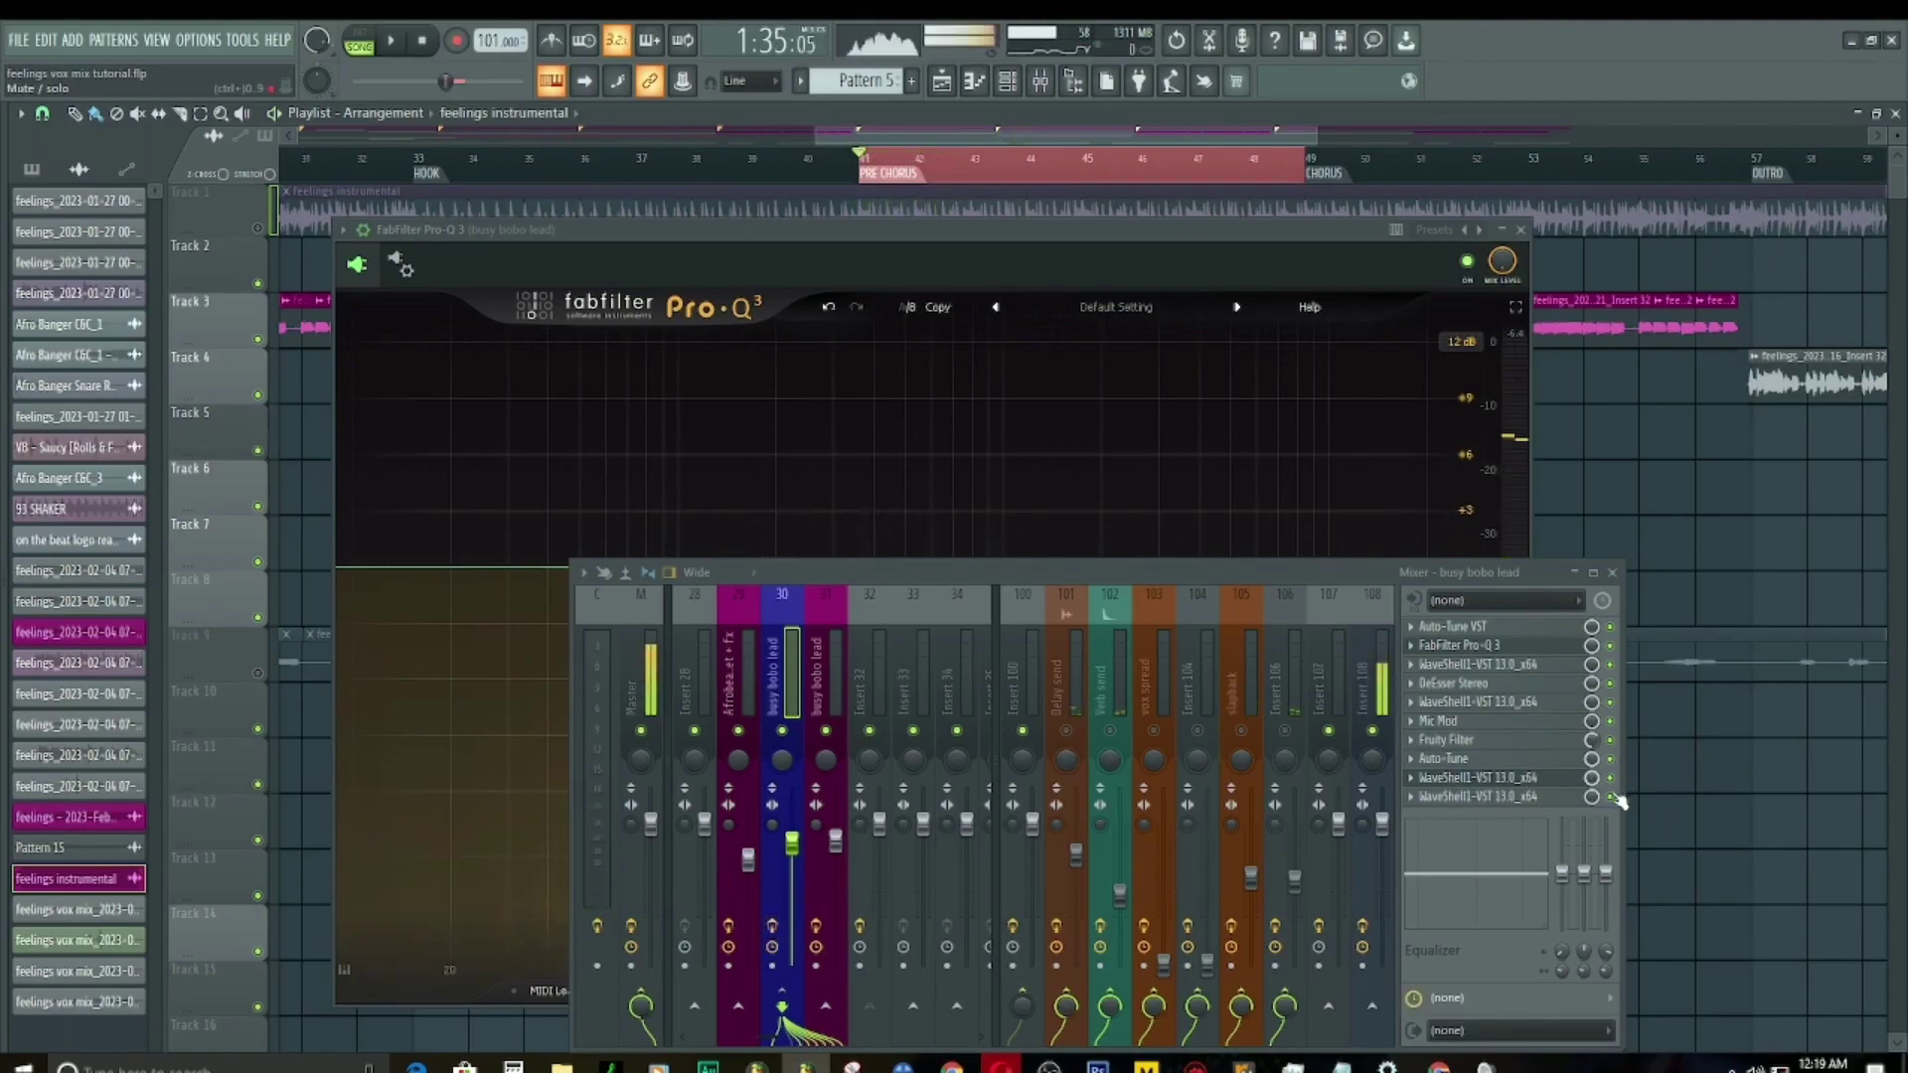
{"action": "left_click", "coordinate": [1612, 798]}
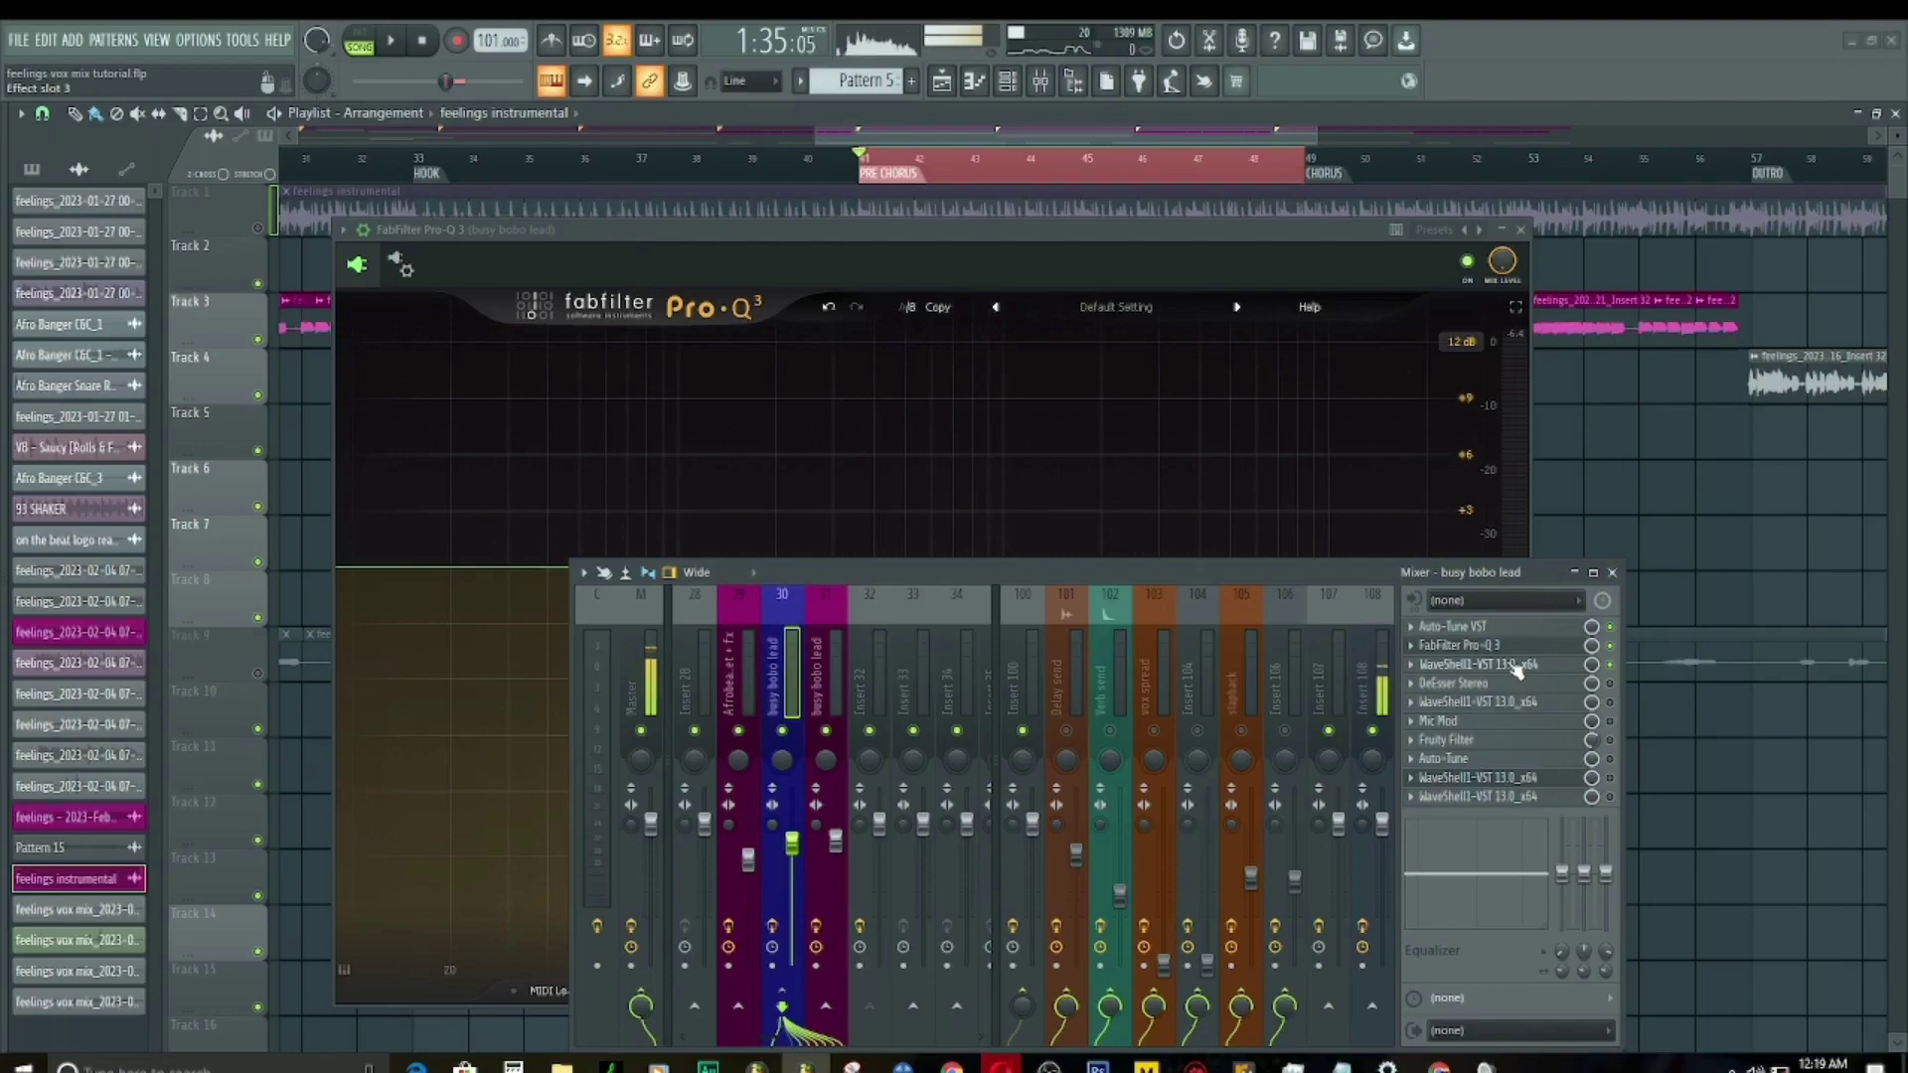
Step: Open FabFilter Saturn on the vocal, close Pro-Q 3, and place Saturn's window on the right
{"action": "left_click", "coordinate": [1513, 665]}
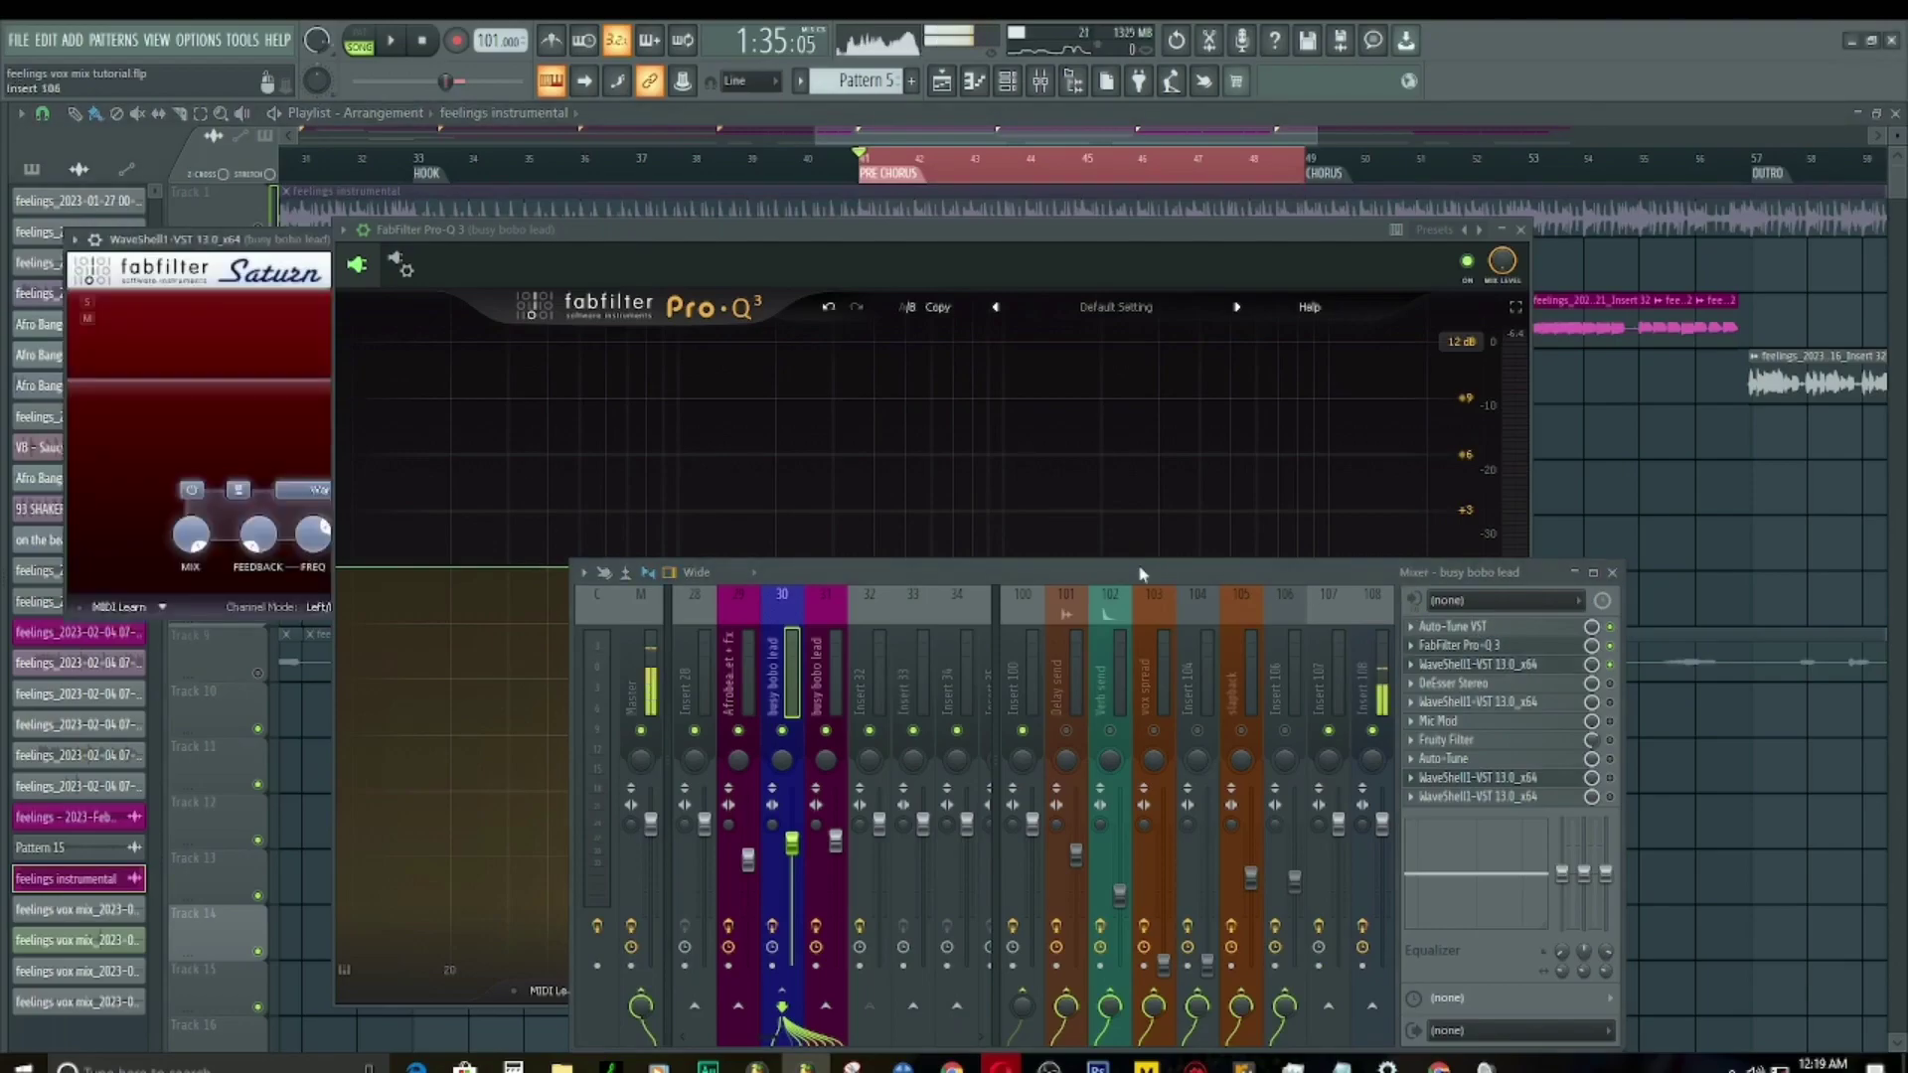
{"action": "left_click_drag", "start_coordinate": [1141, 574], "coordinate": [1133, 659]}
{"action": "left_click", "coordinate": [1265, 550]}
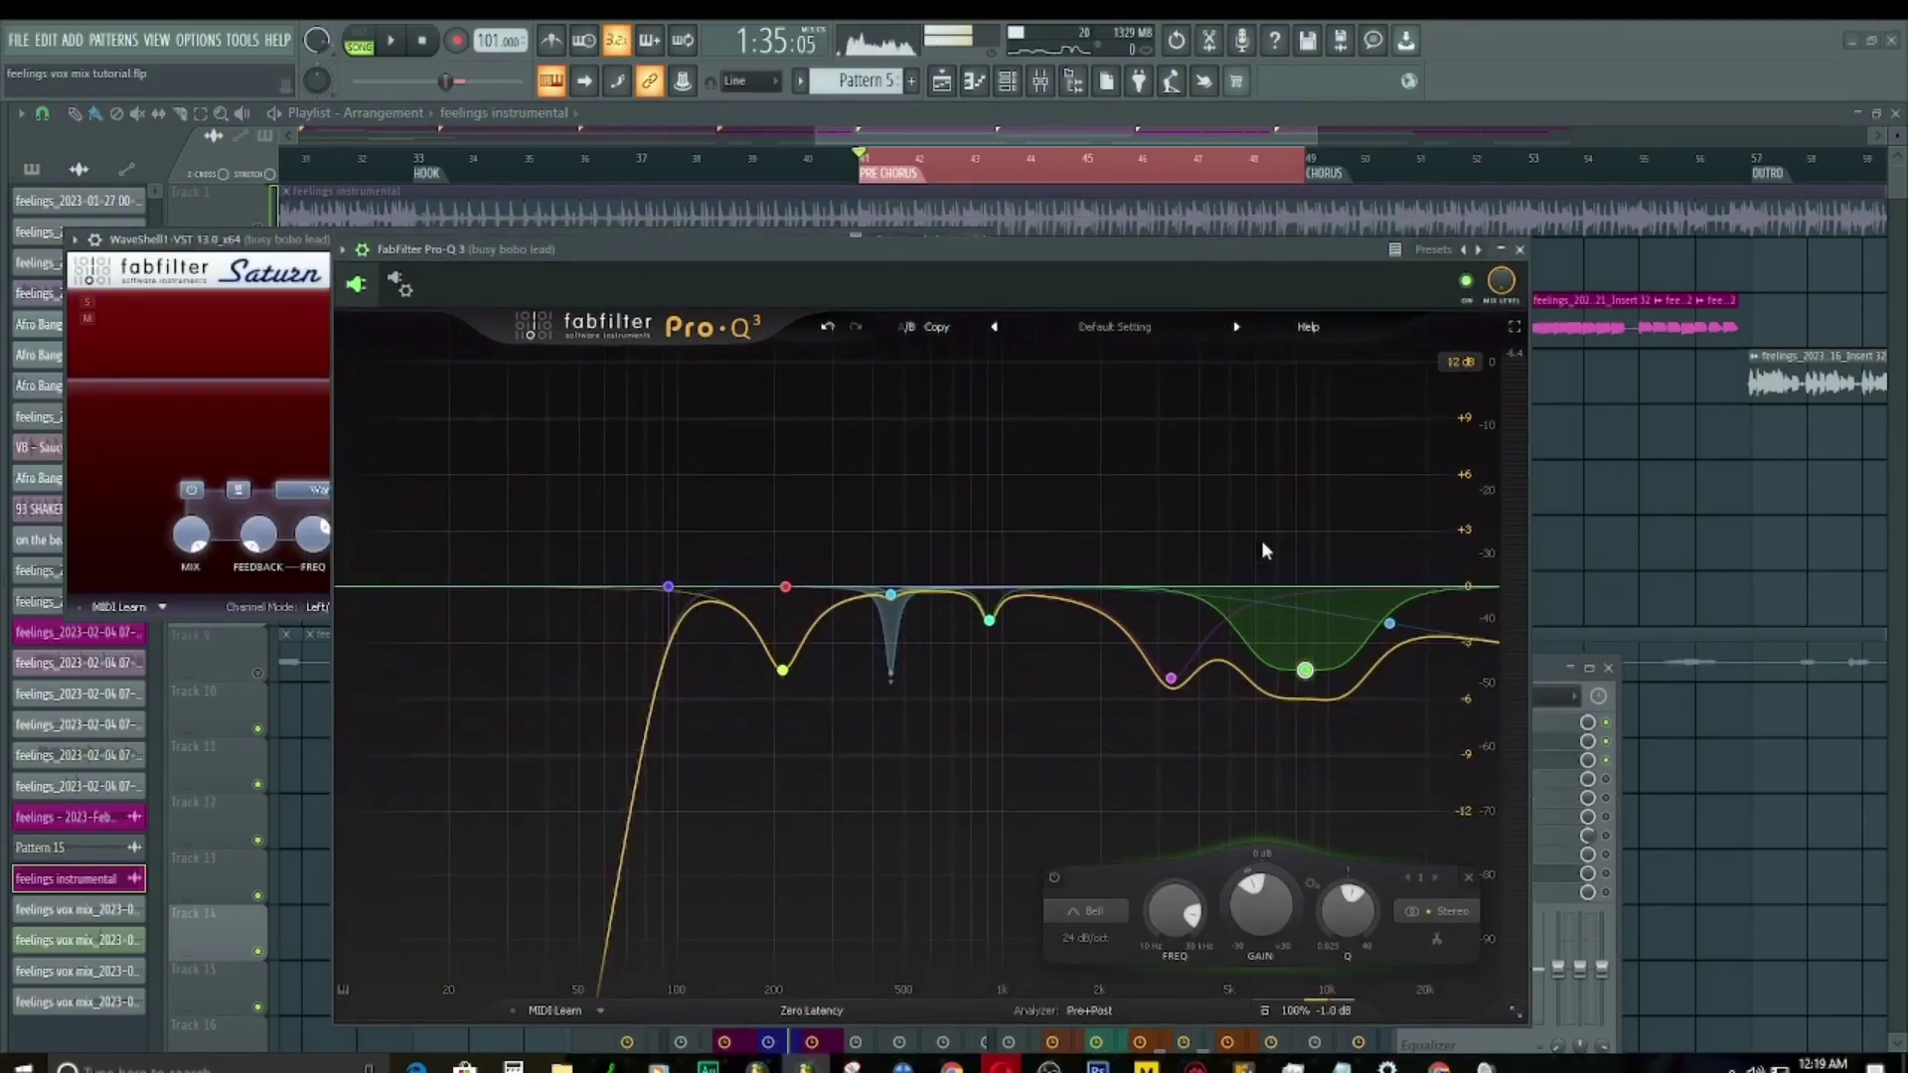
{"action": "left_click", "coordinate": [1518, 249]}
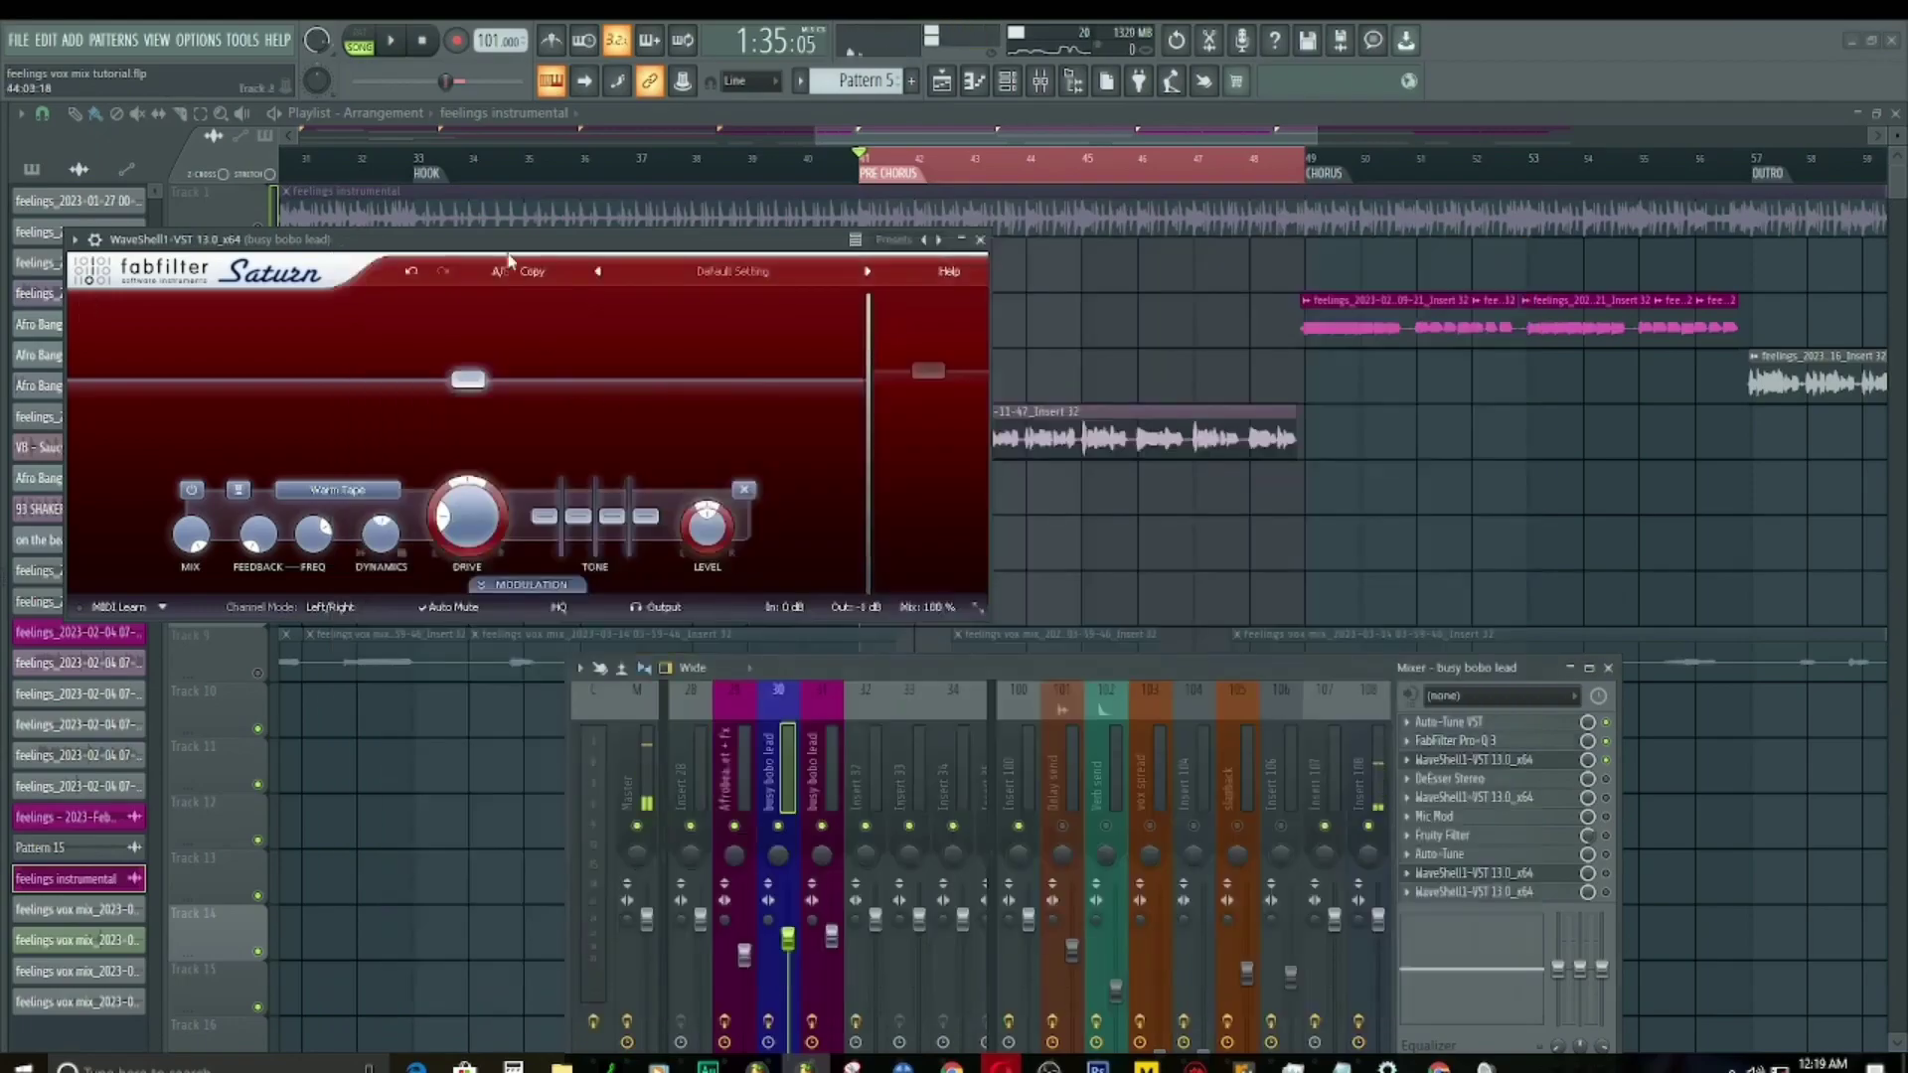
{"action": "left_click_drag", "start_coordinate": [507, 255], "coordinate": [1148, 271]}
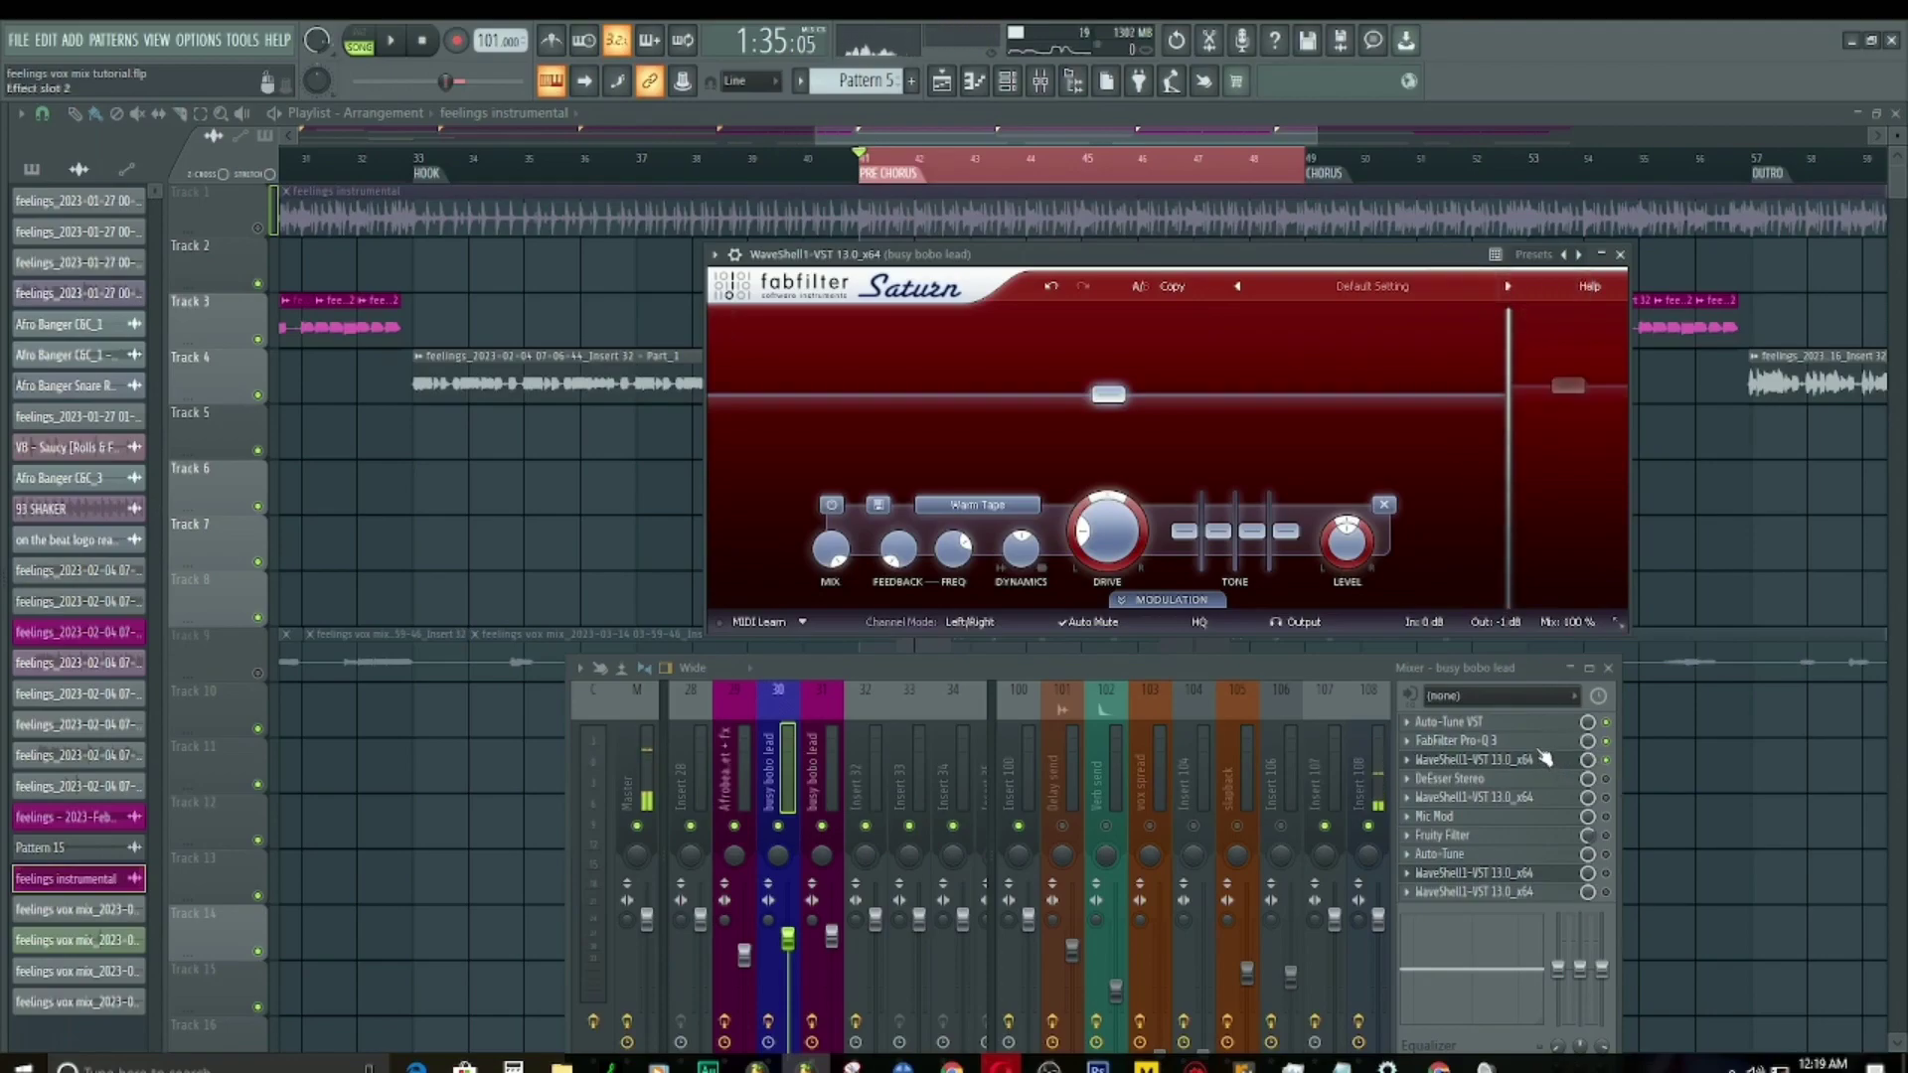
{"action": "left_click_drag", "start_coordinate": [1324, 275], "coordinate": [1140, 263]}
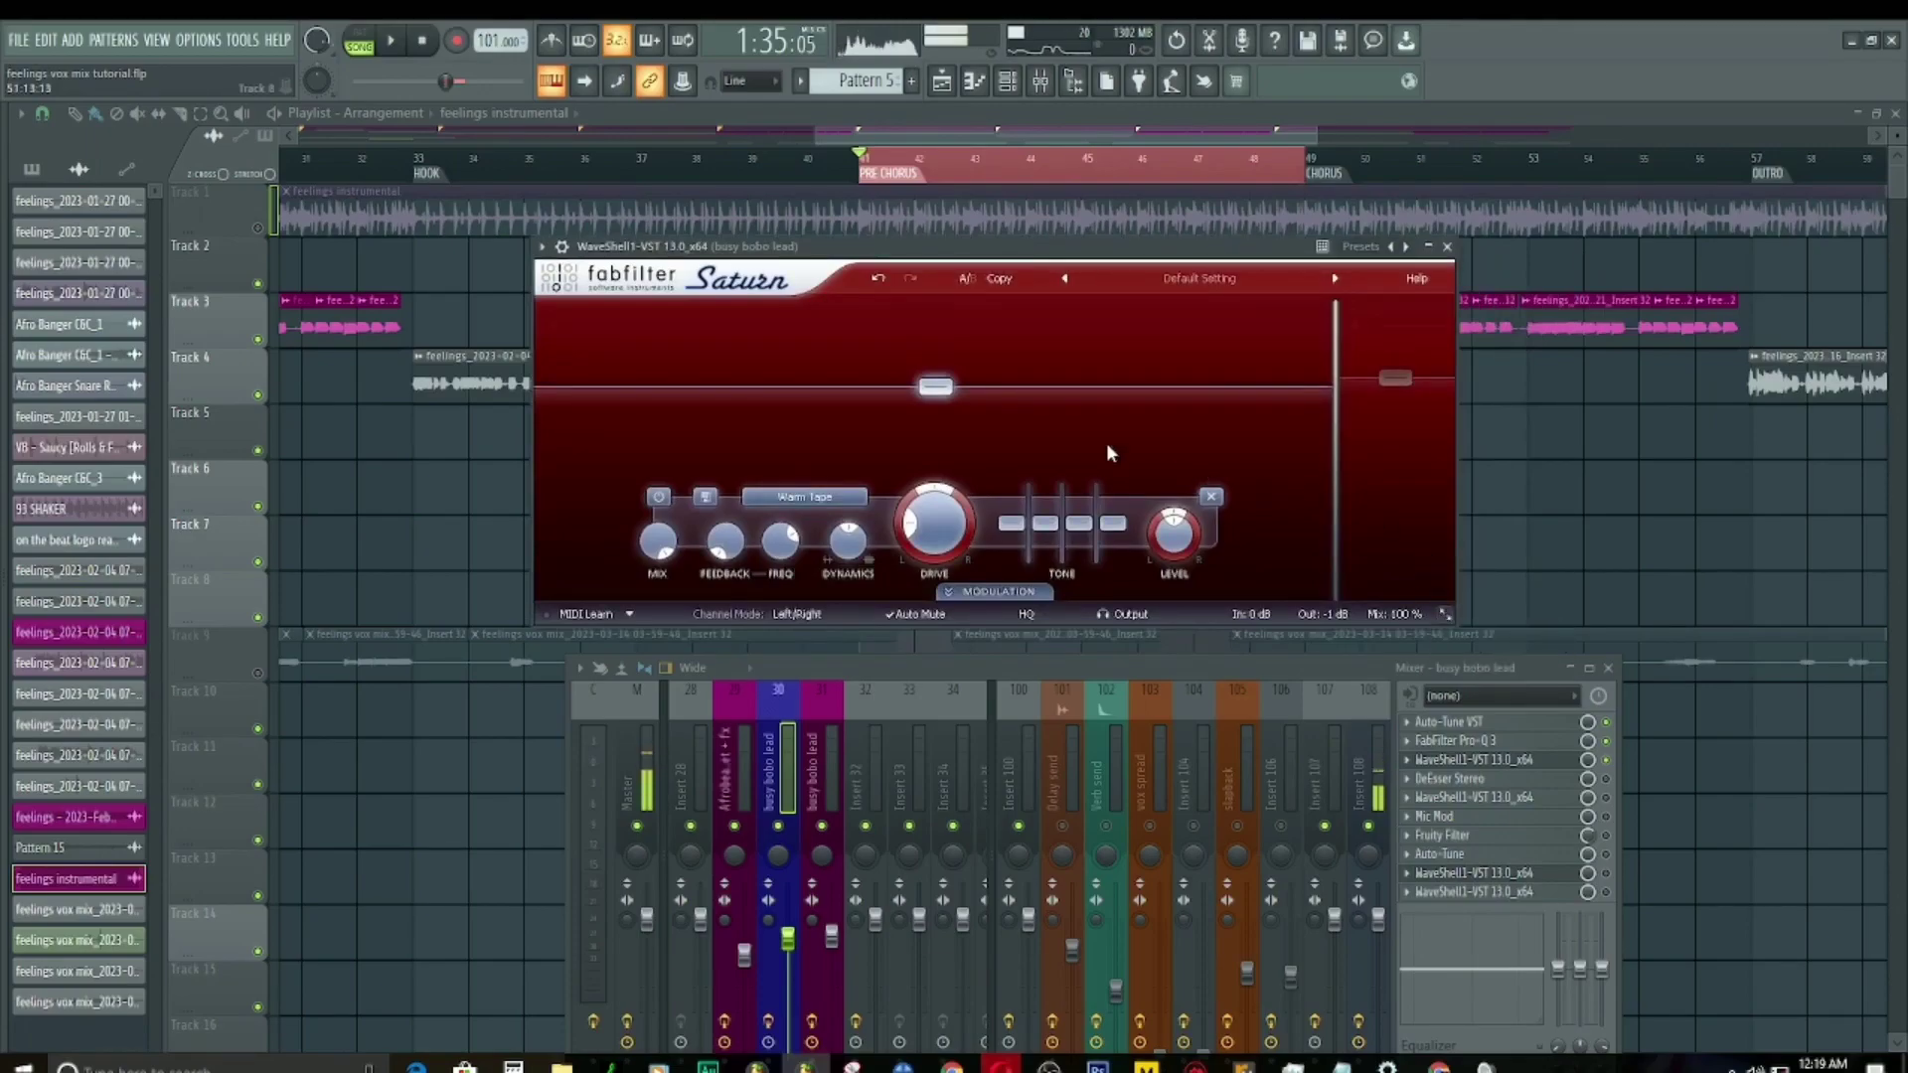
Step: Keep Saturn's Warm Tape style, select band 2, and play the vocal through the saturation
{"action": "left_click", "coordinate": [785, 500]}
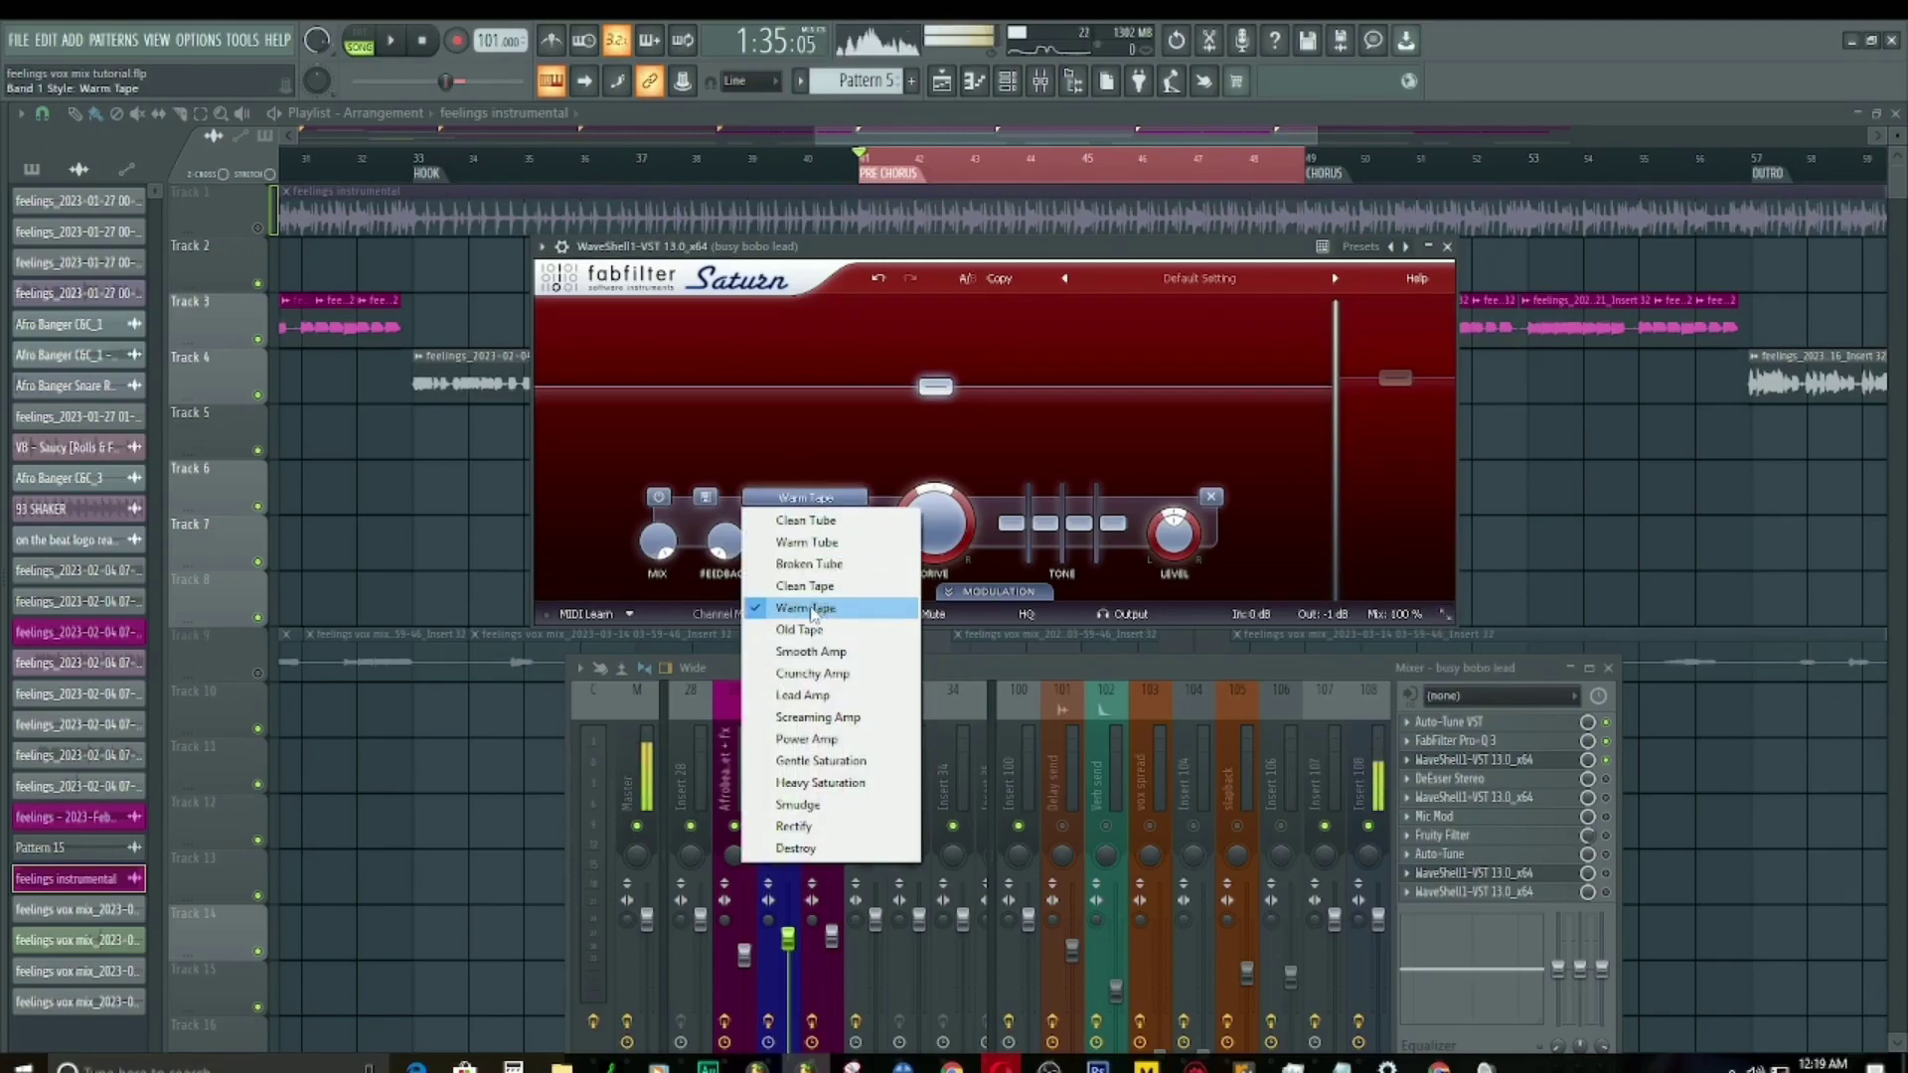
{"action": "left_click", "coordinate": [1397, 379]}
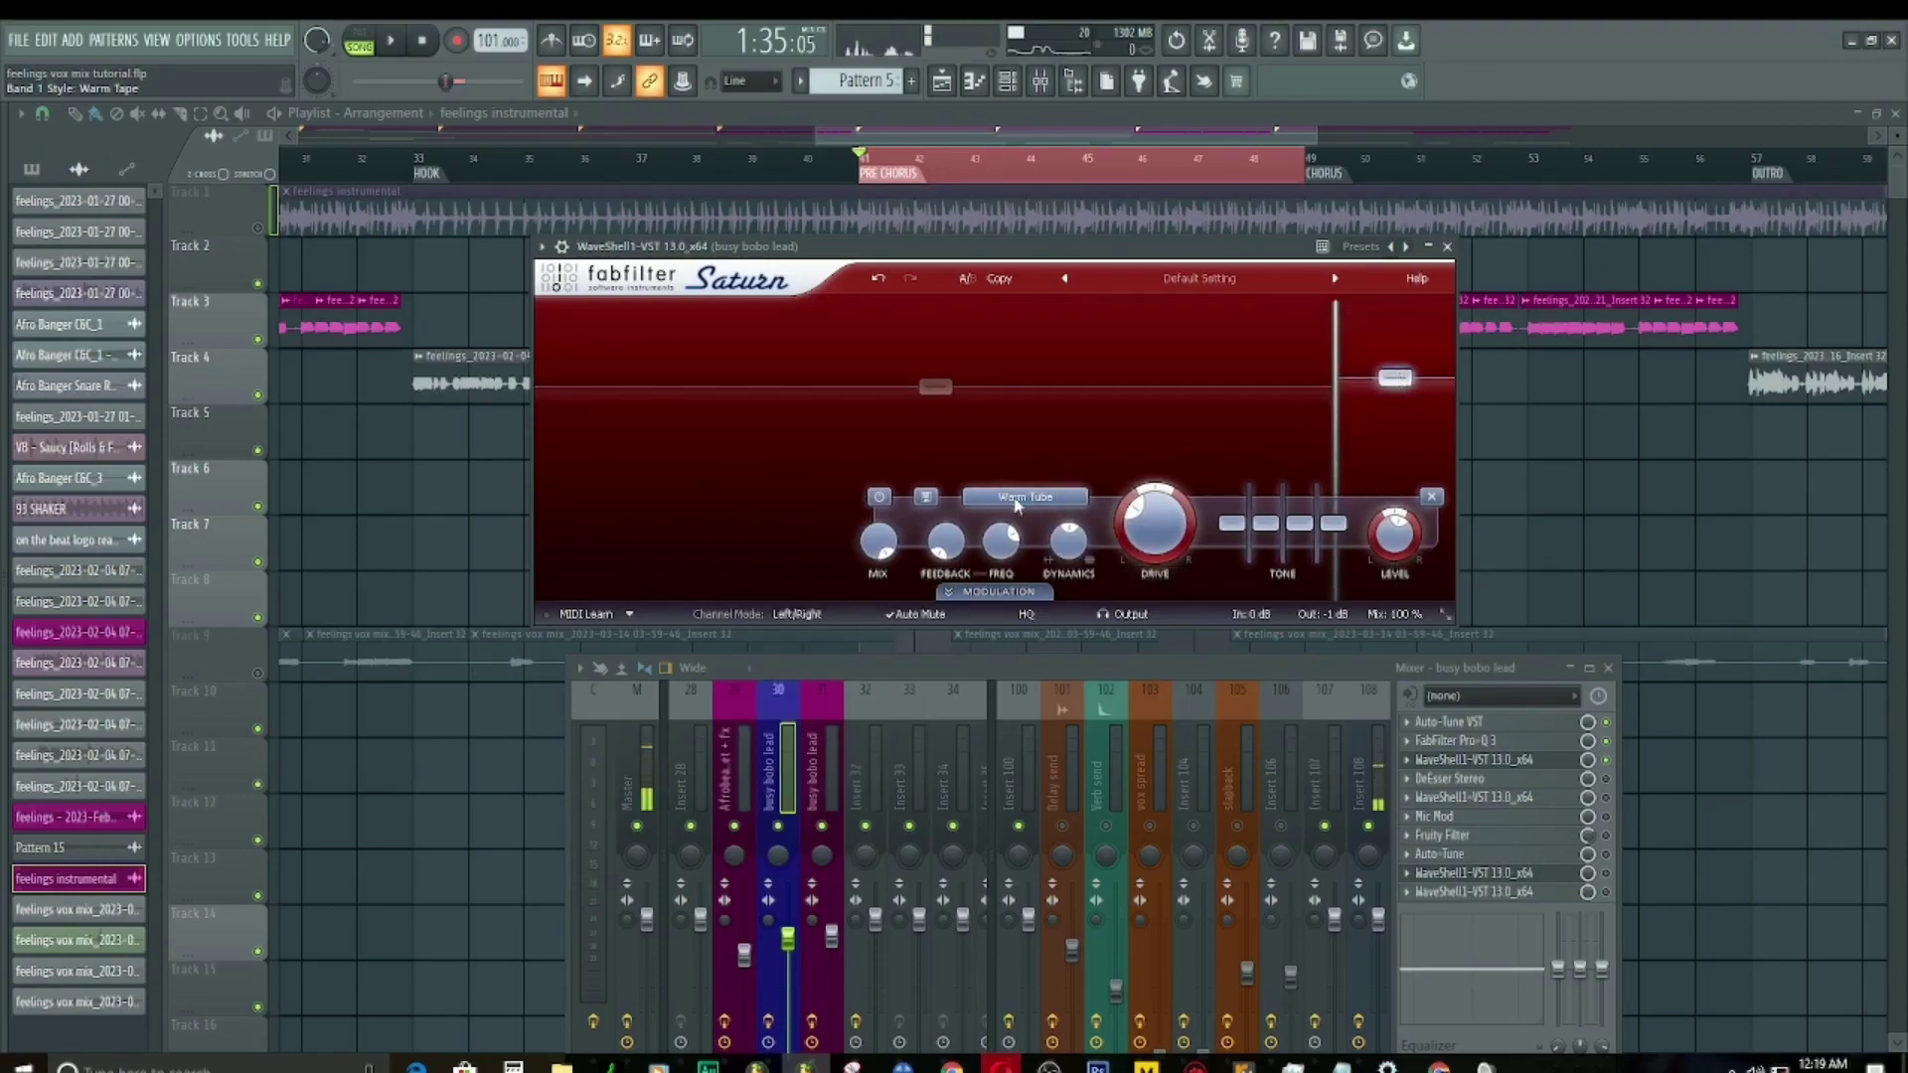
{"action": "mouse_move", "coordinate": [1374, 386]}
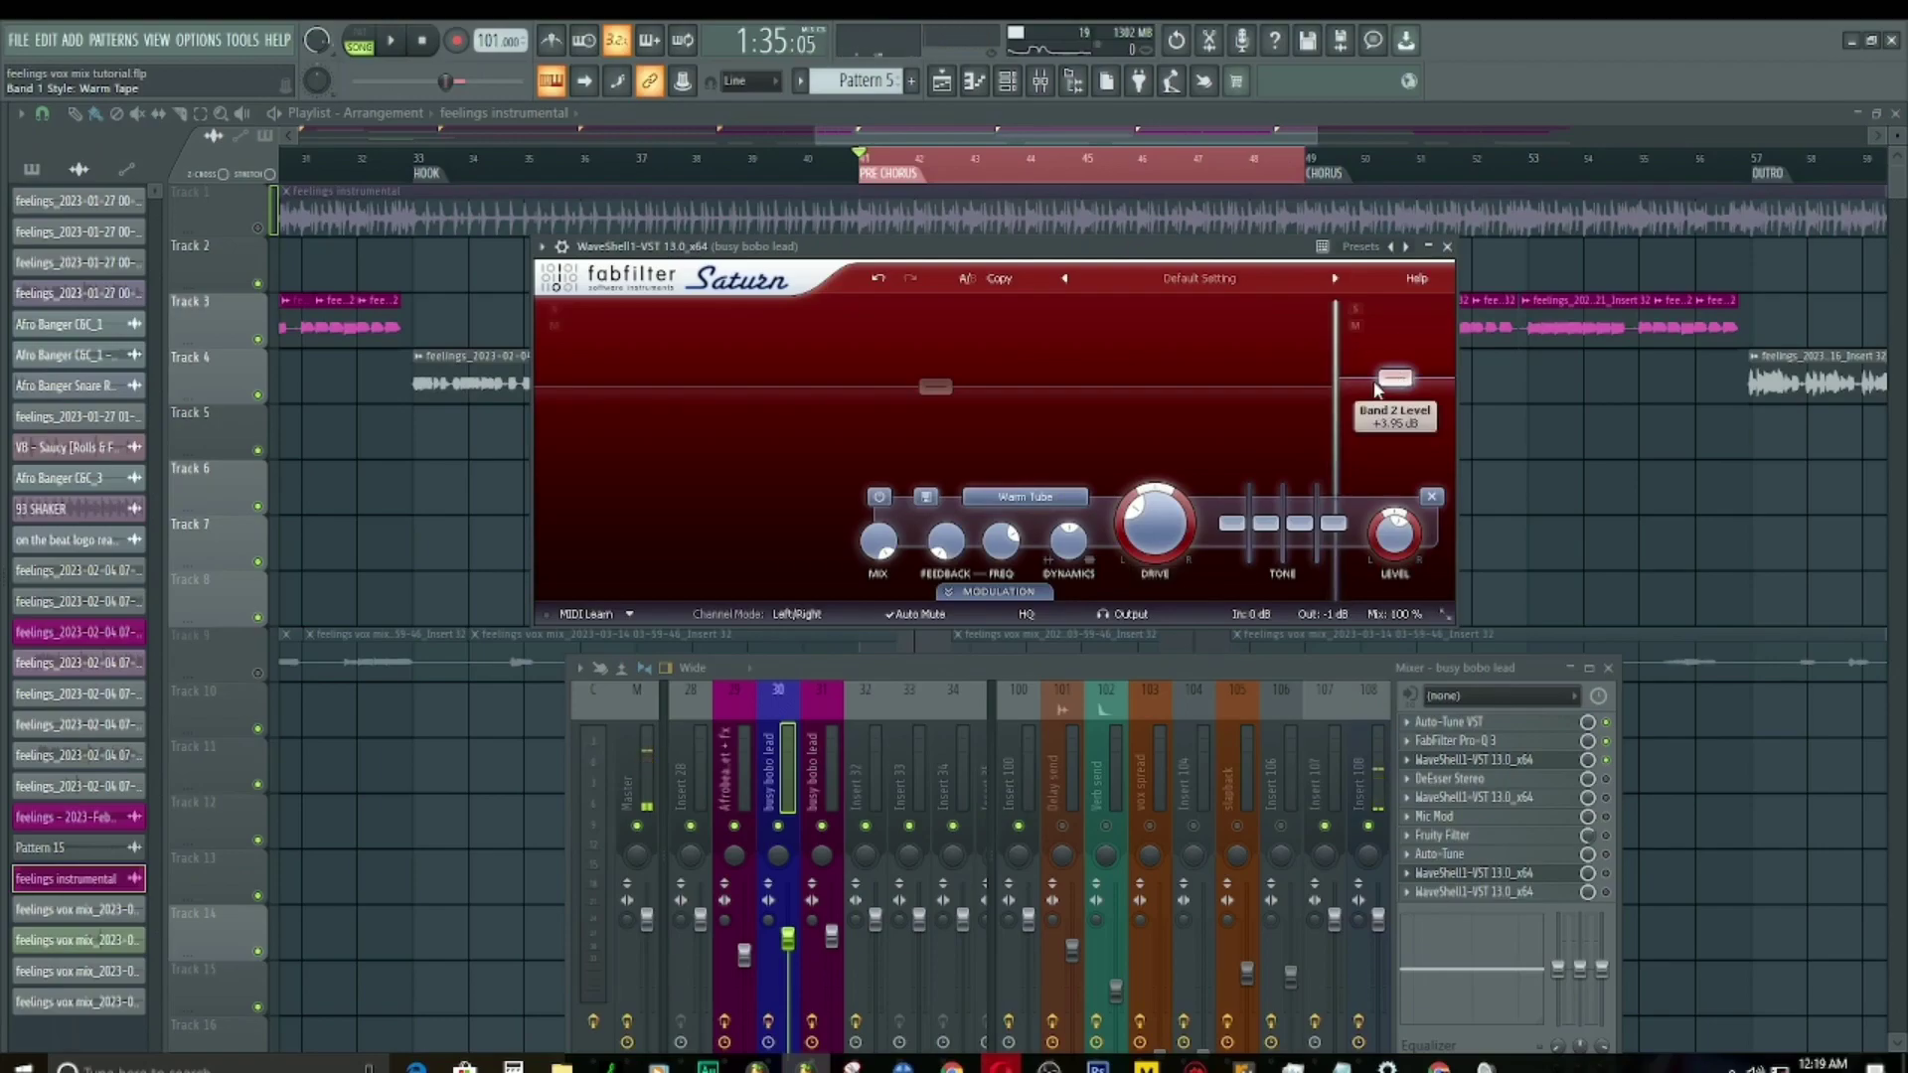
{"action": "key", "text": "space"}
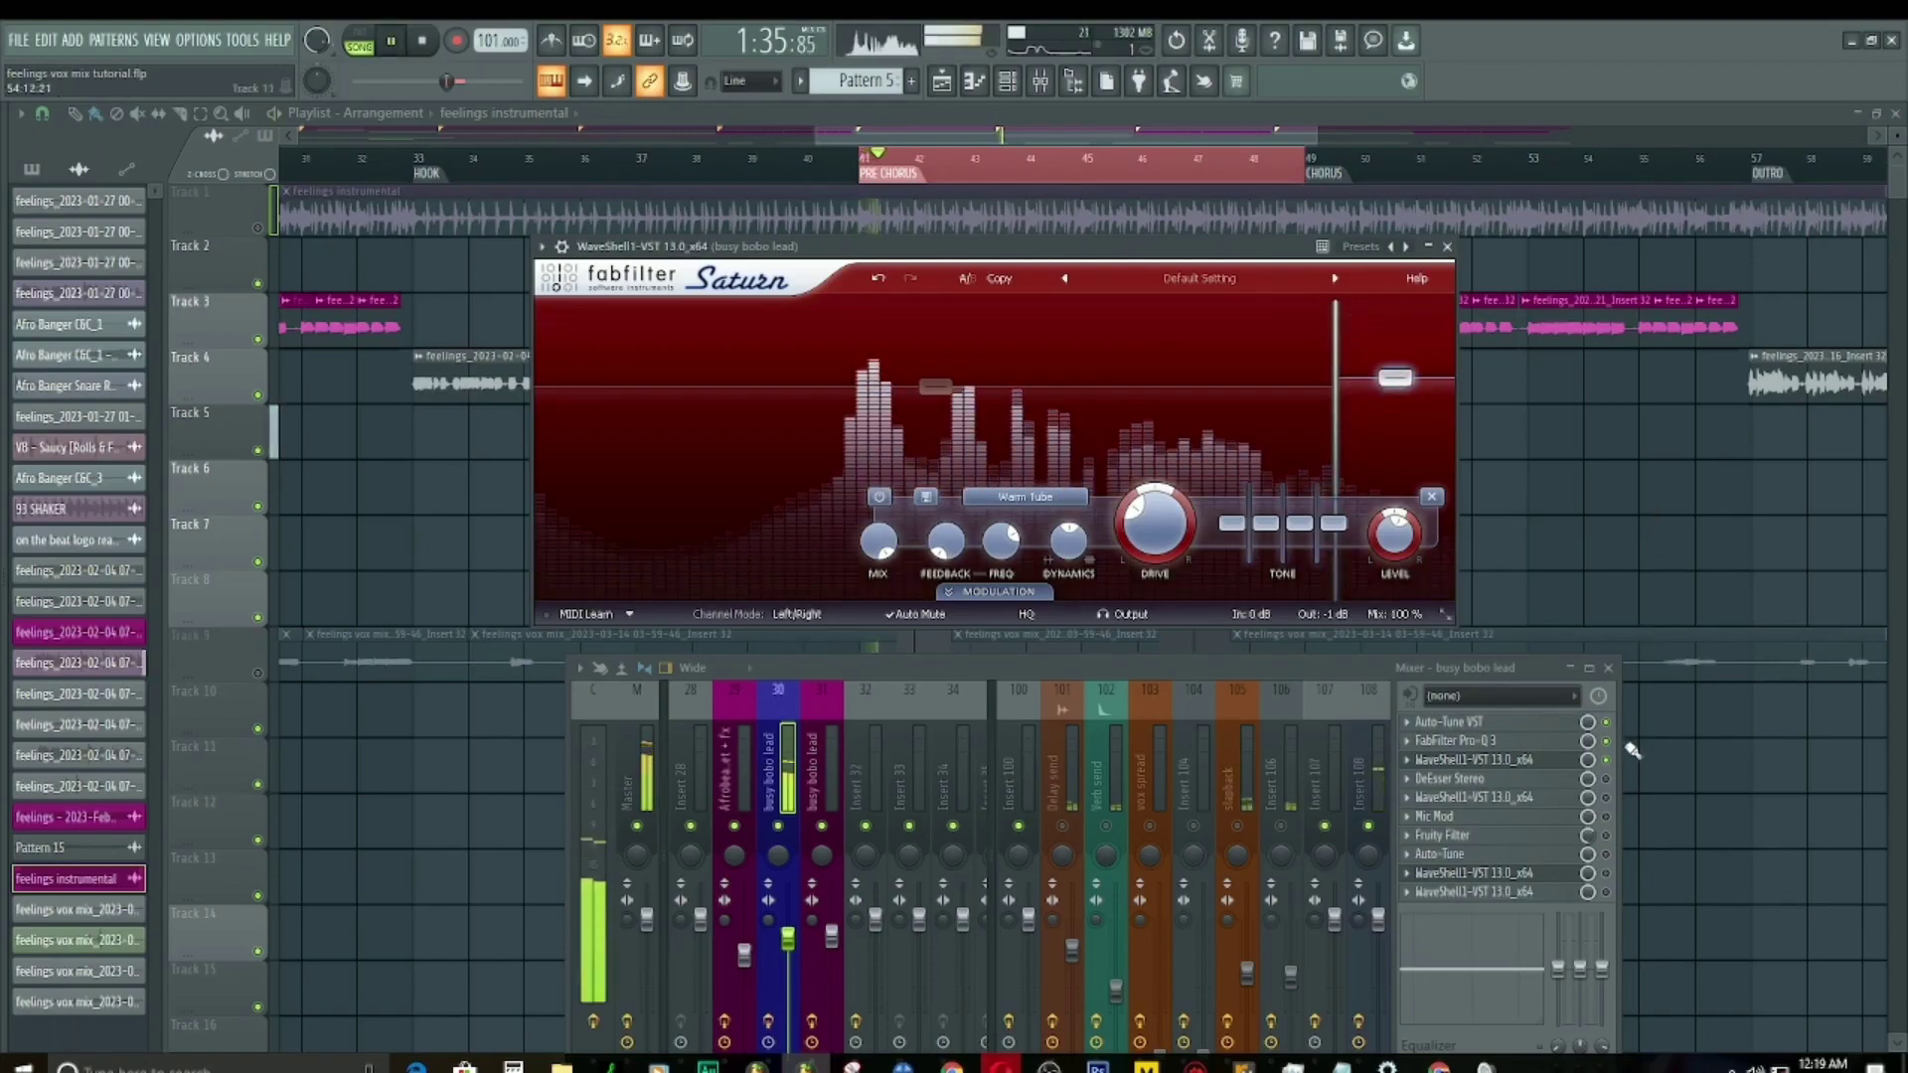
Step: Unmute the feelings instrumental track and play the saturated vocal with the beat from bar 41
{"action": "left_click", "coordinate": [1037, 131]}
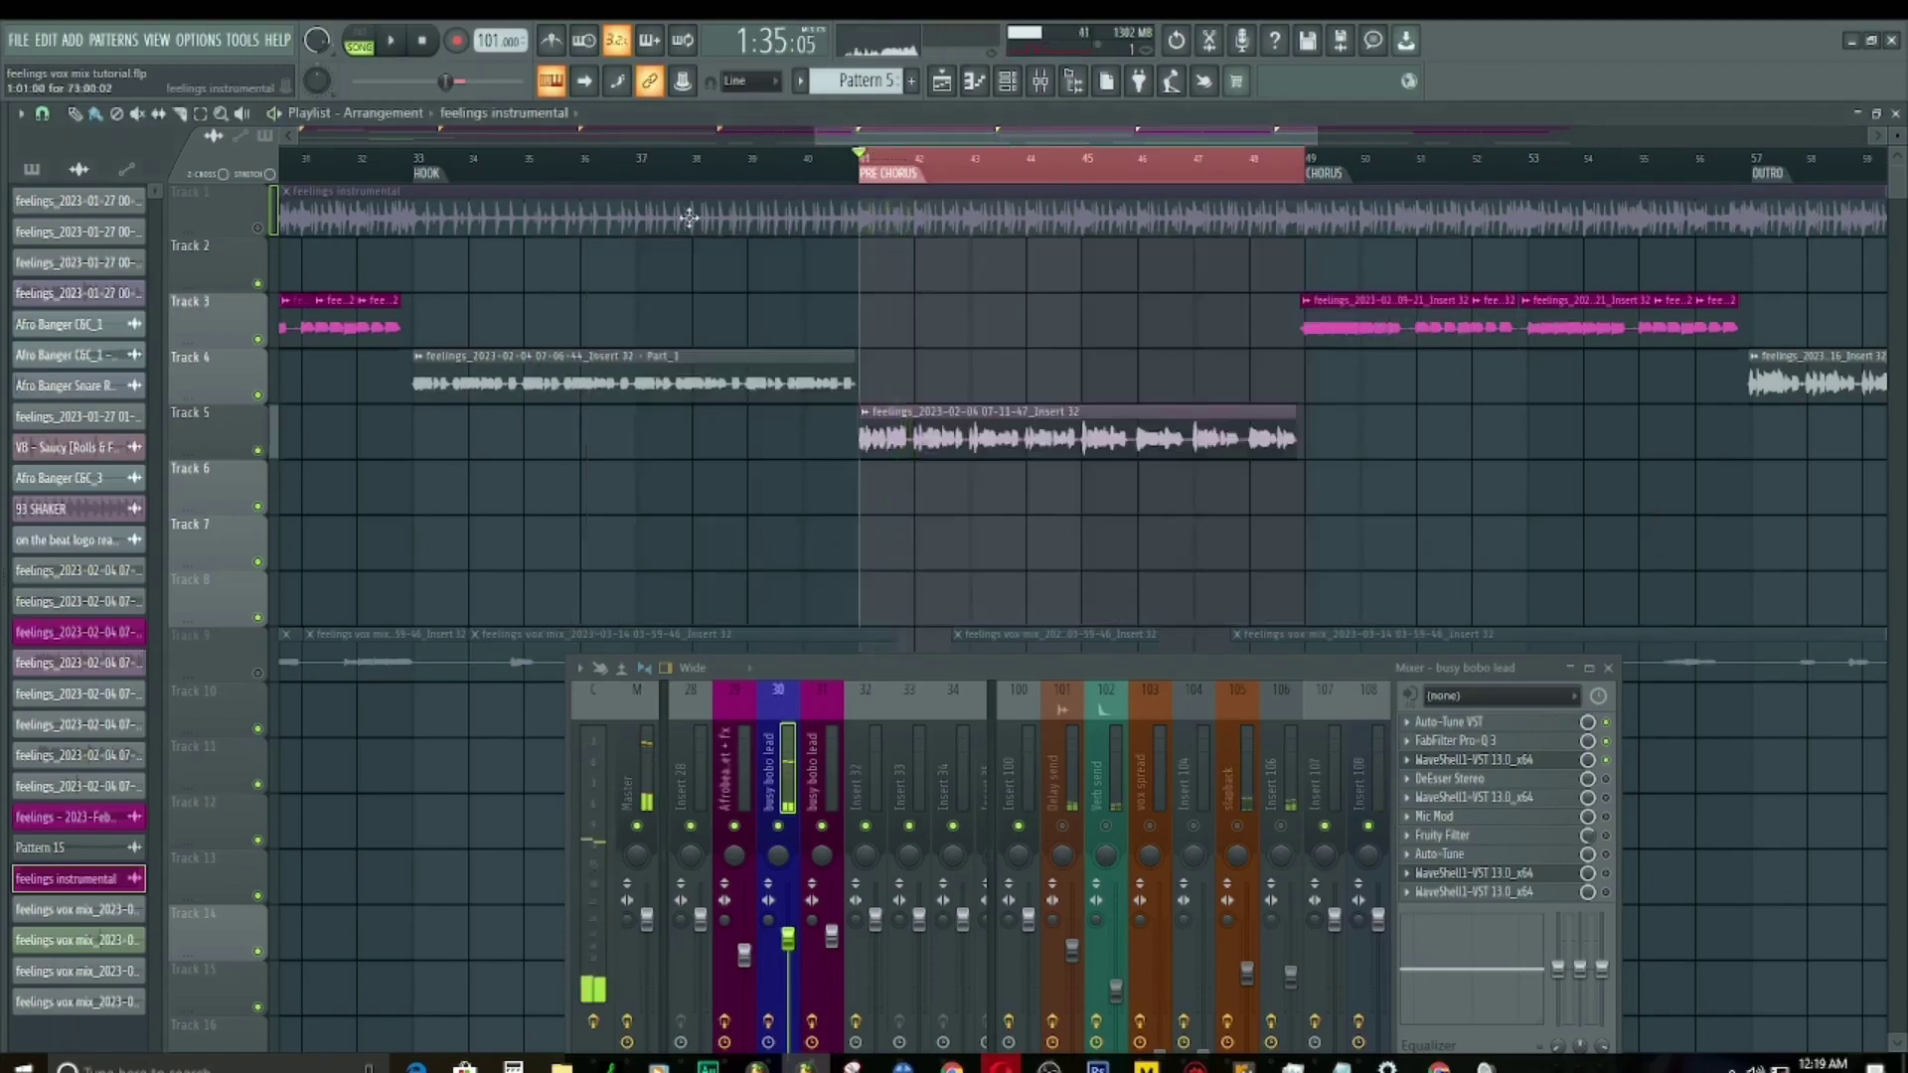
{"action": "left_click", "coordinate": [258, 229]}
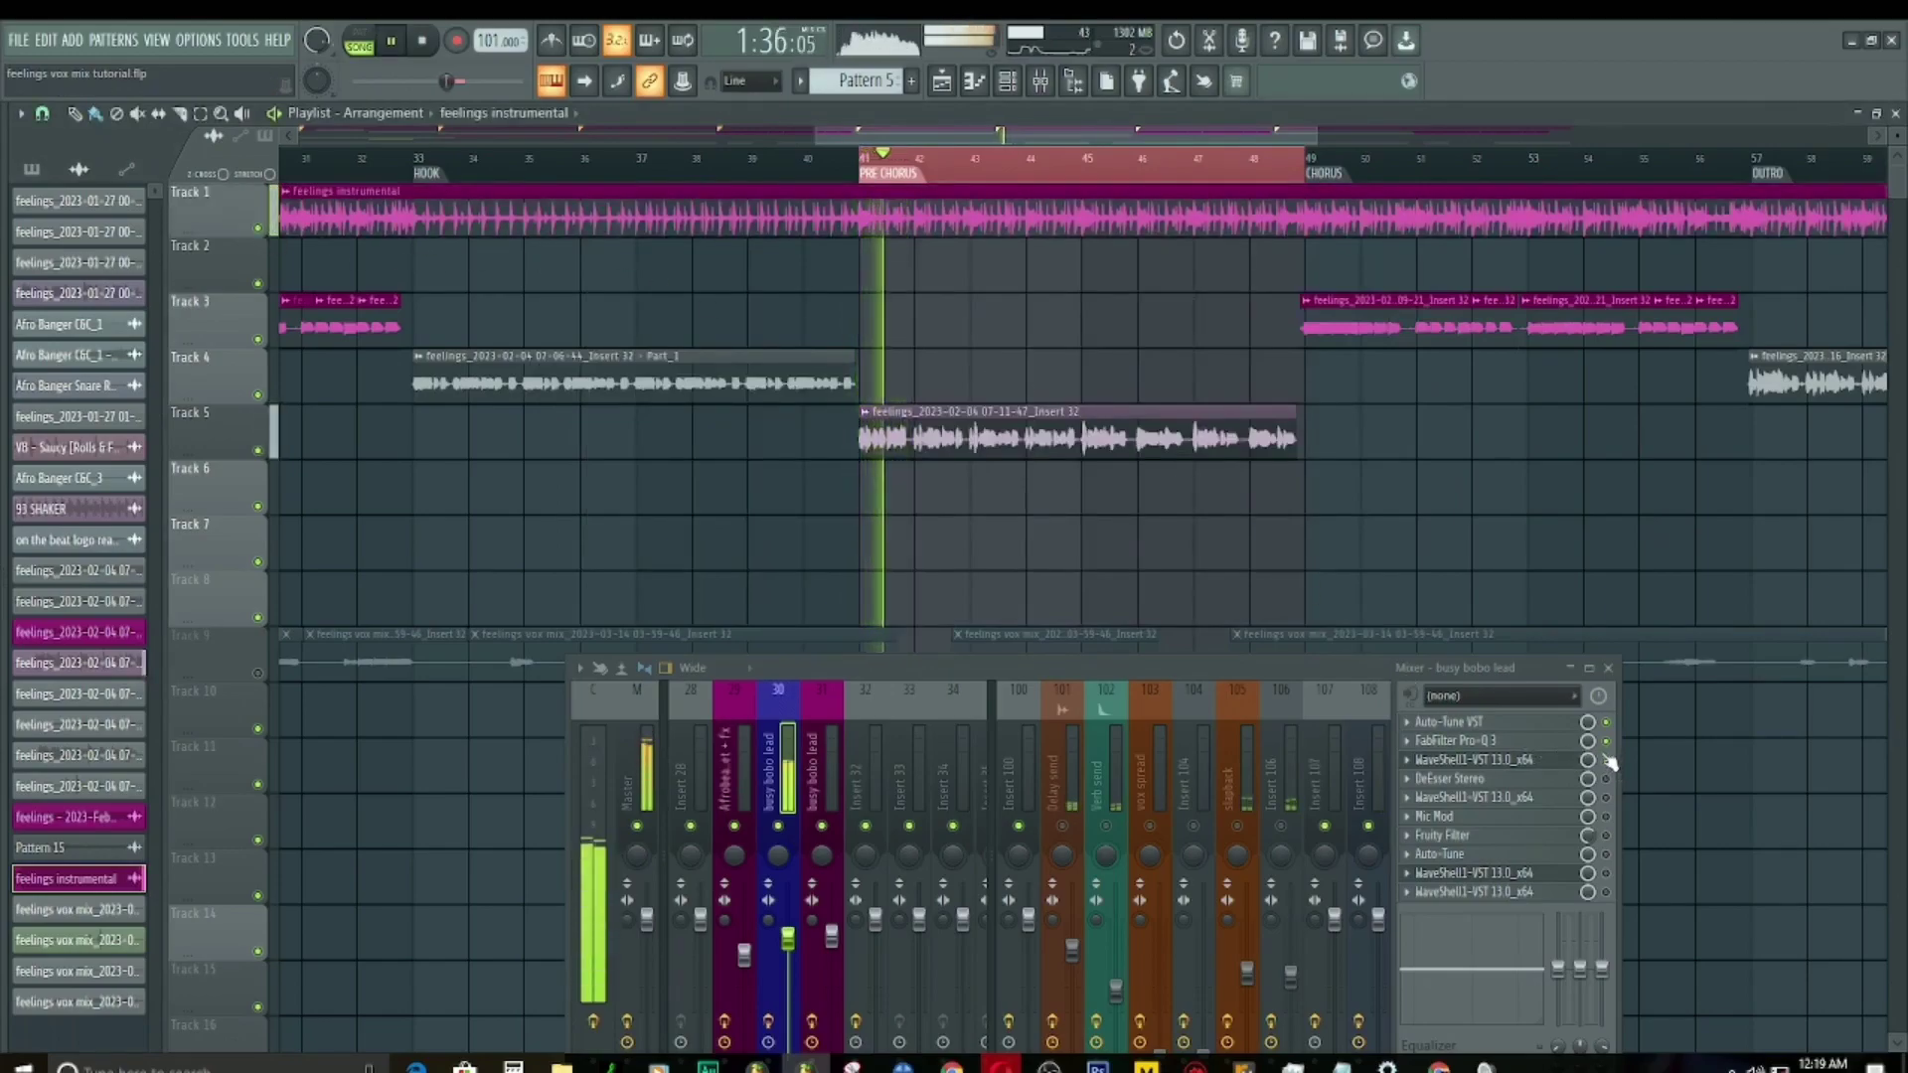
{"action": "key", "text": "space"}
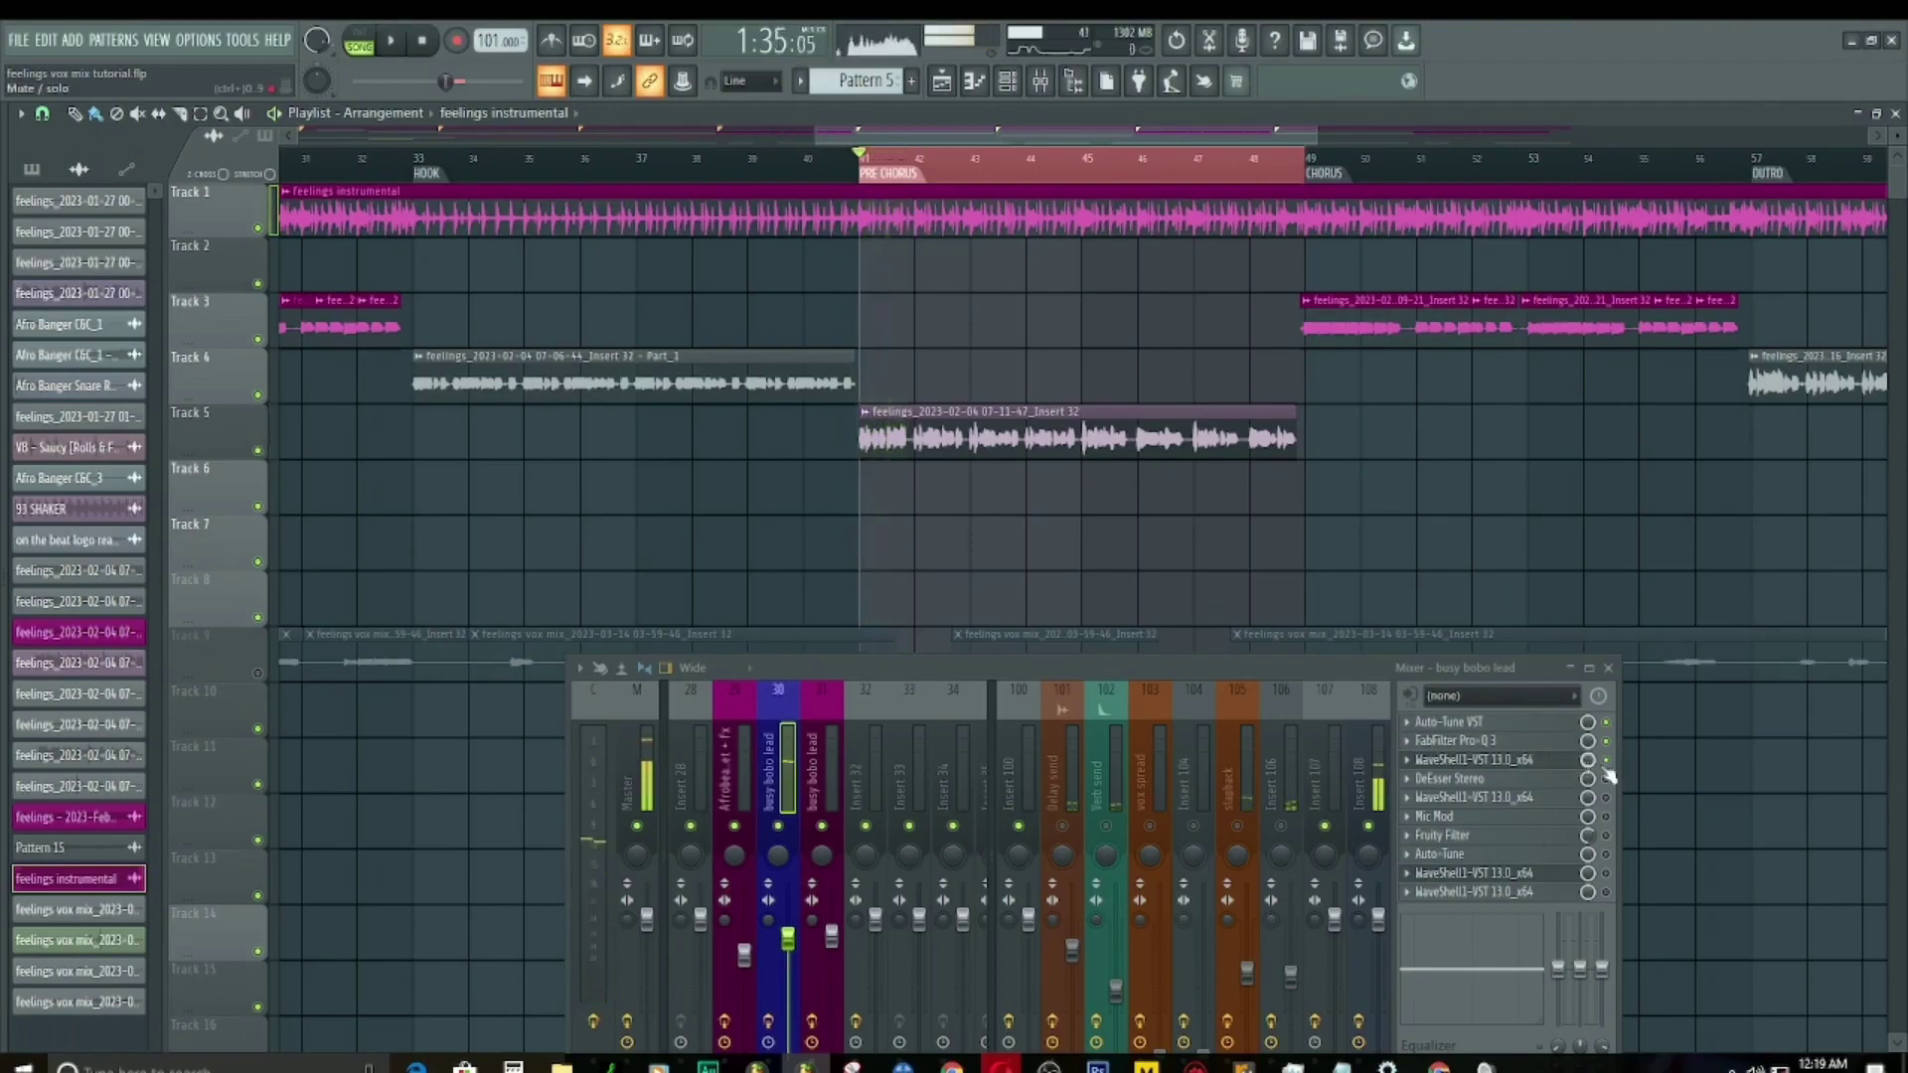
{"action": "key", "text": "space"}
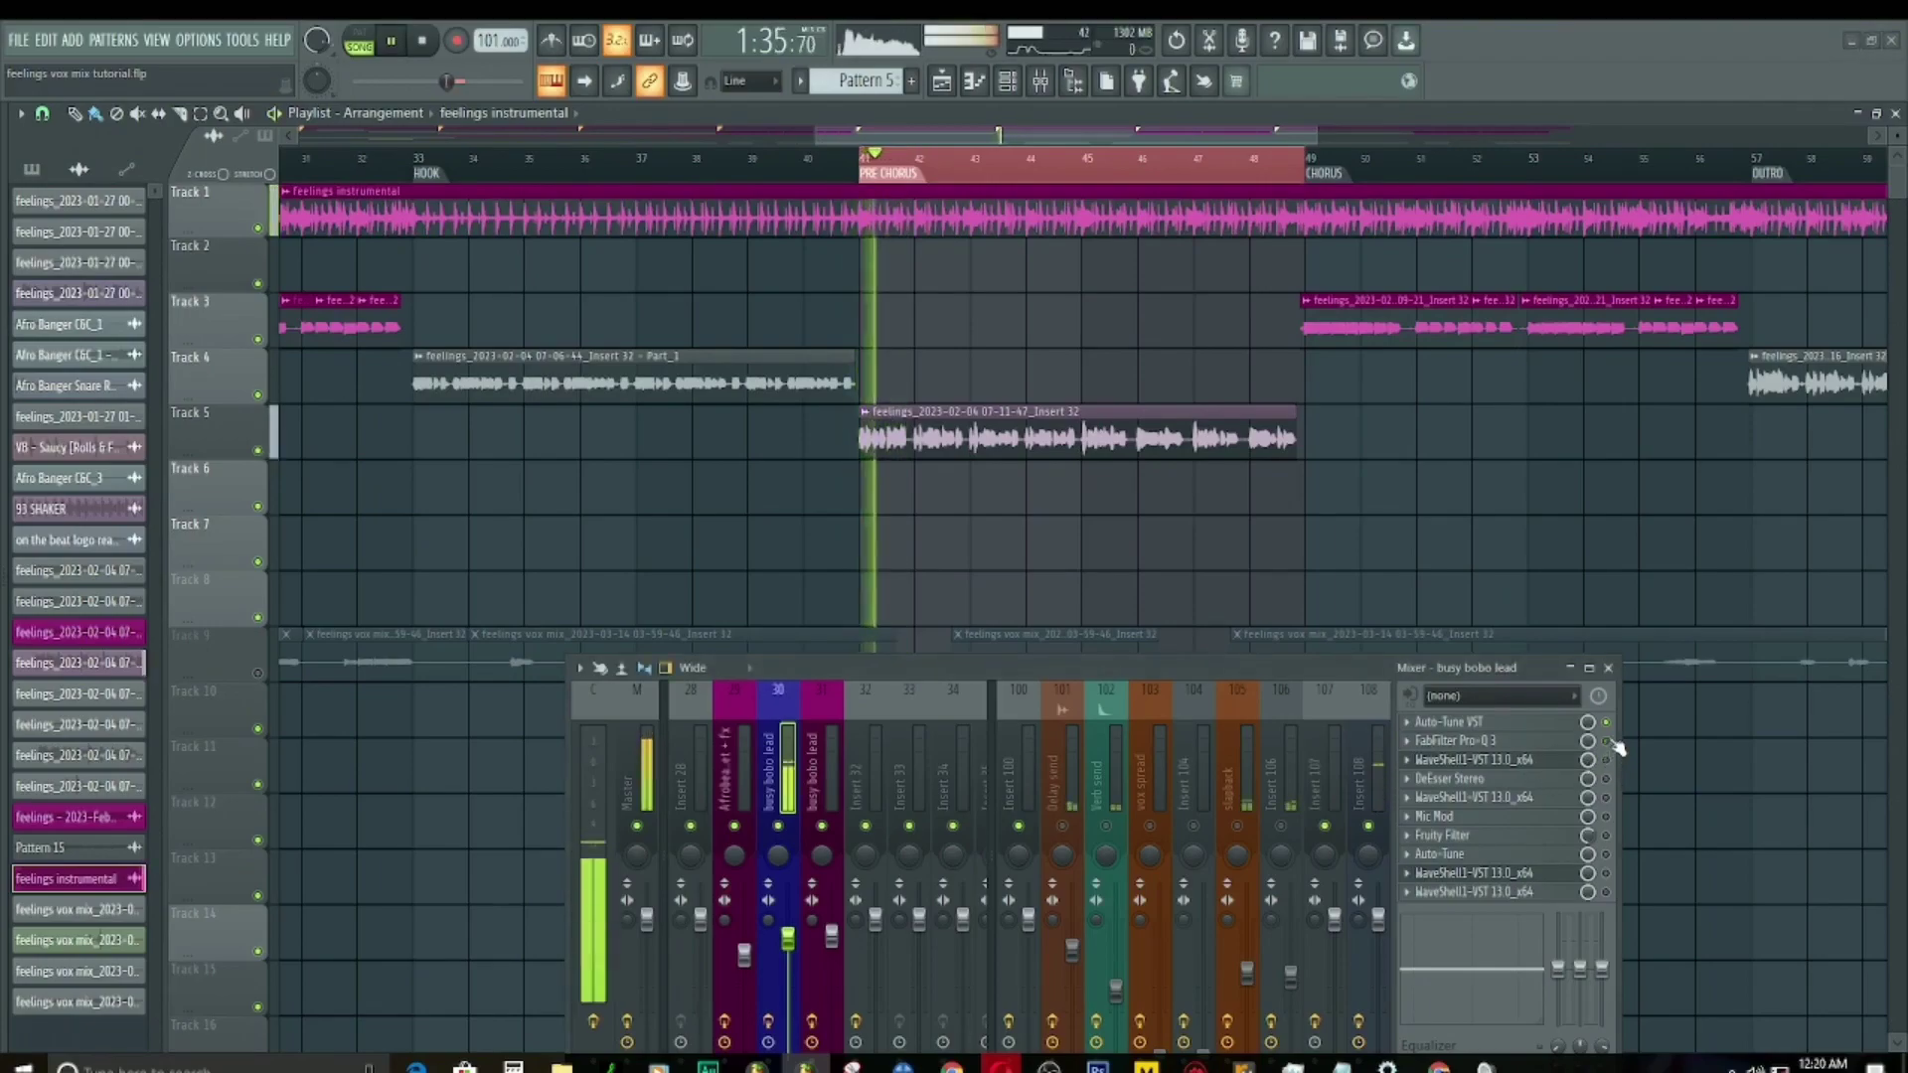
{"action": "key", "text": "space"}
{"action": "key", "text": "space"}
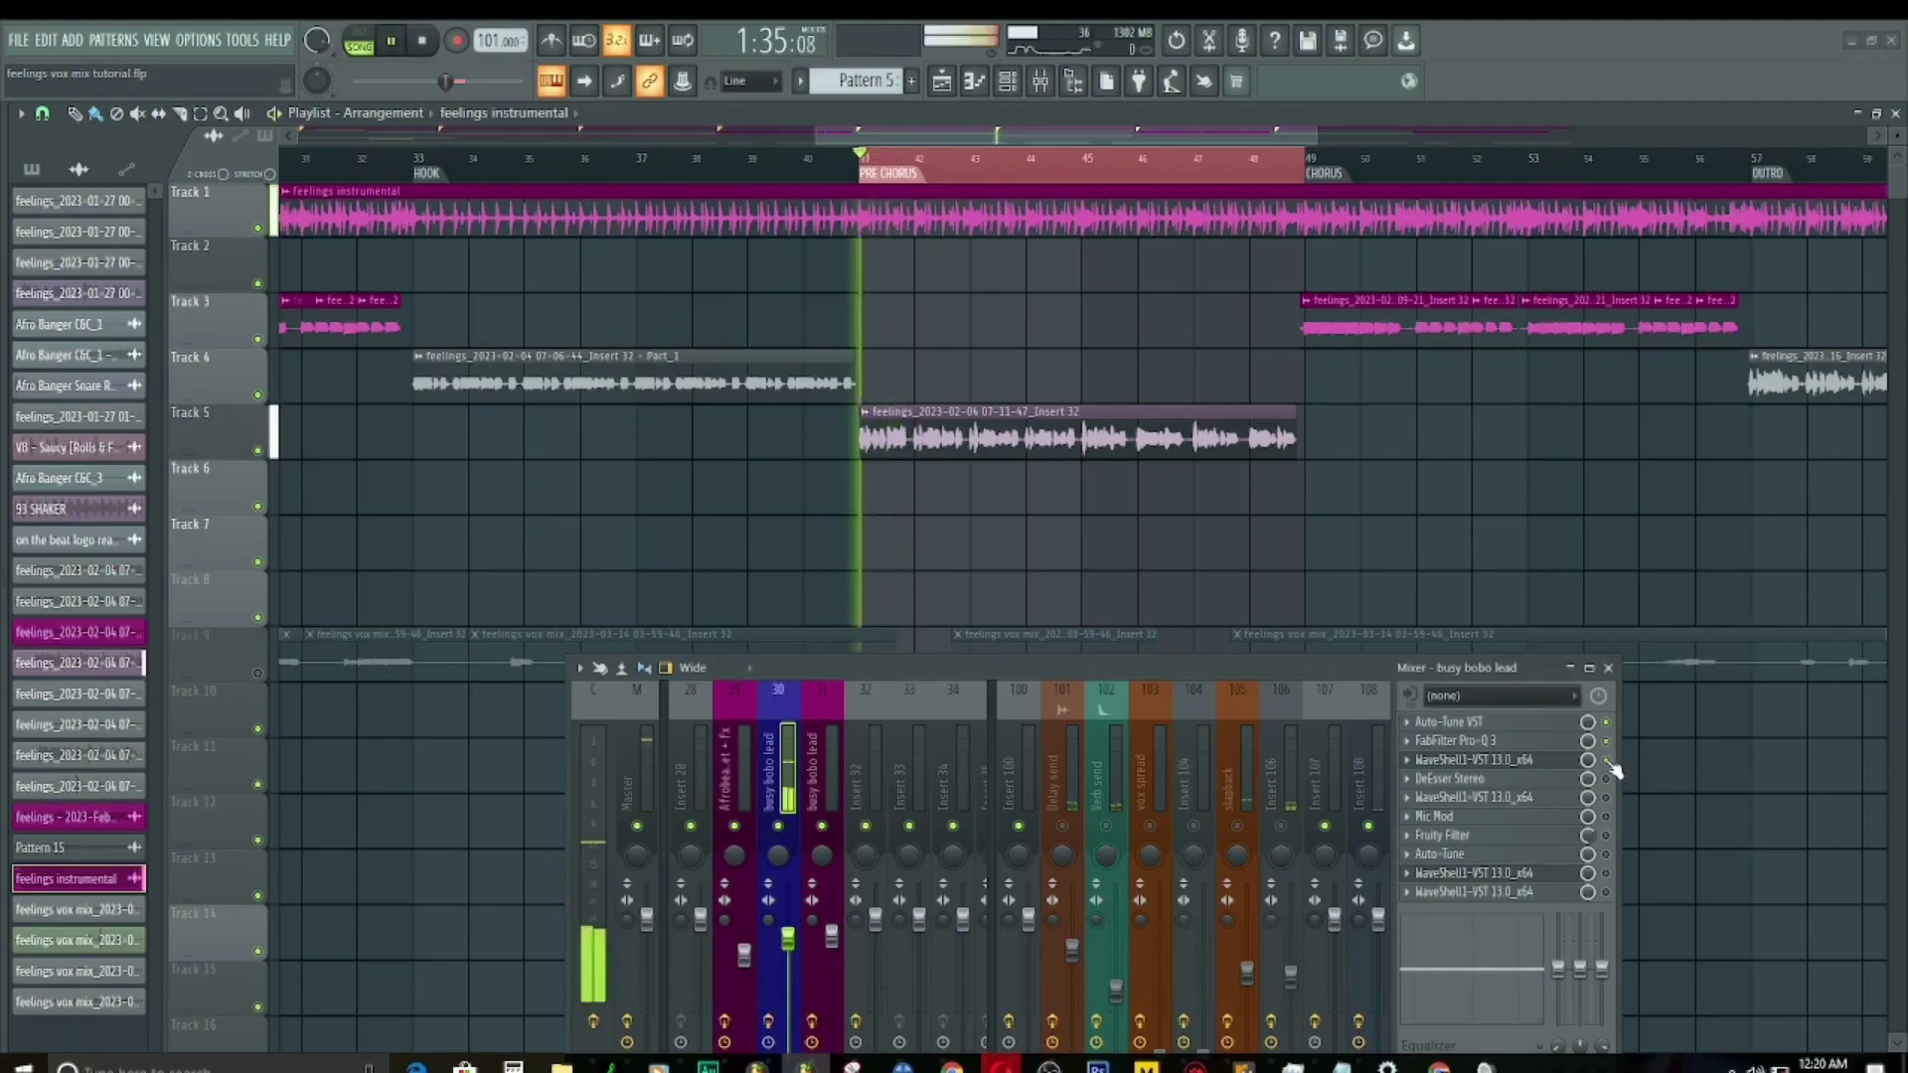
{"action": "key", "text": "space"}
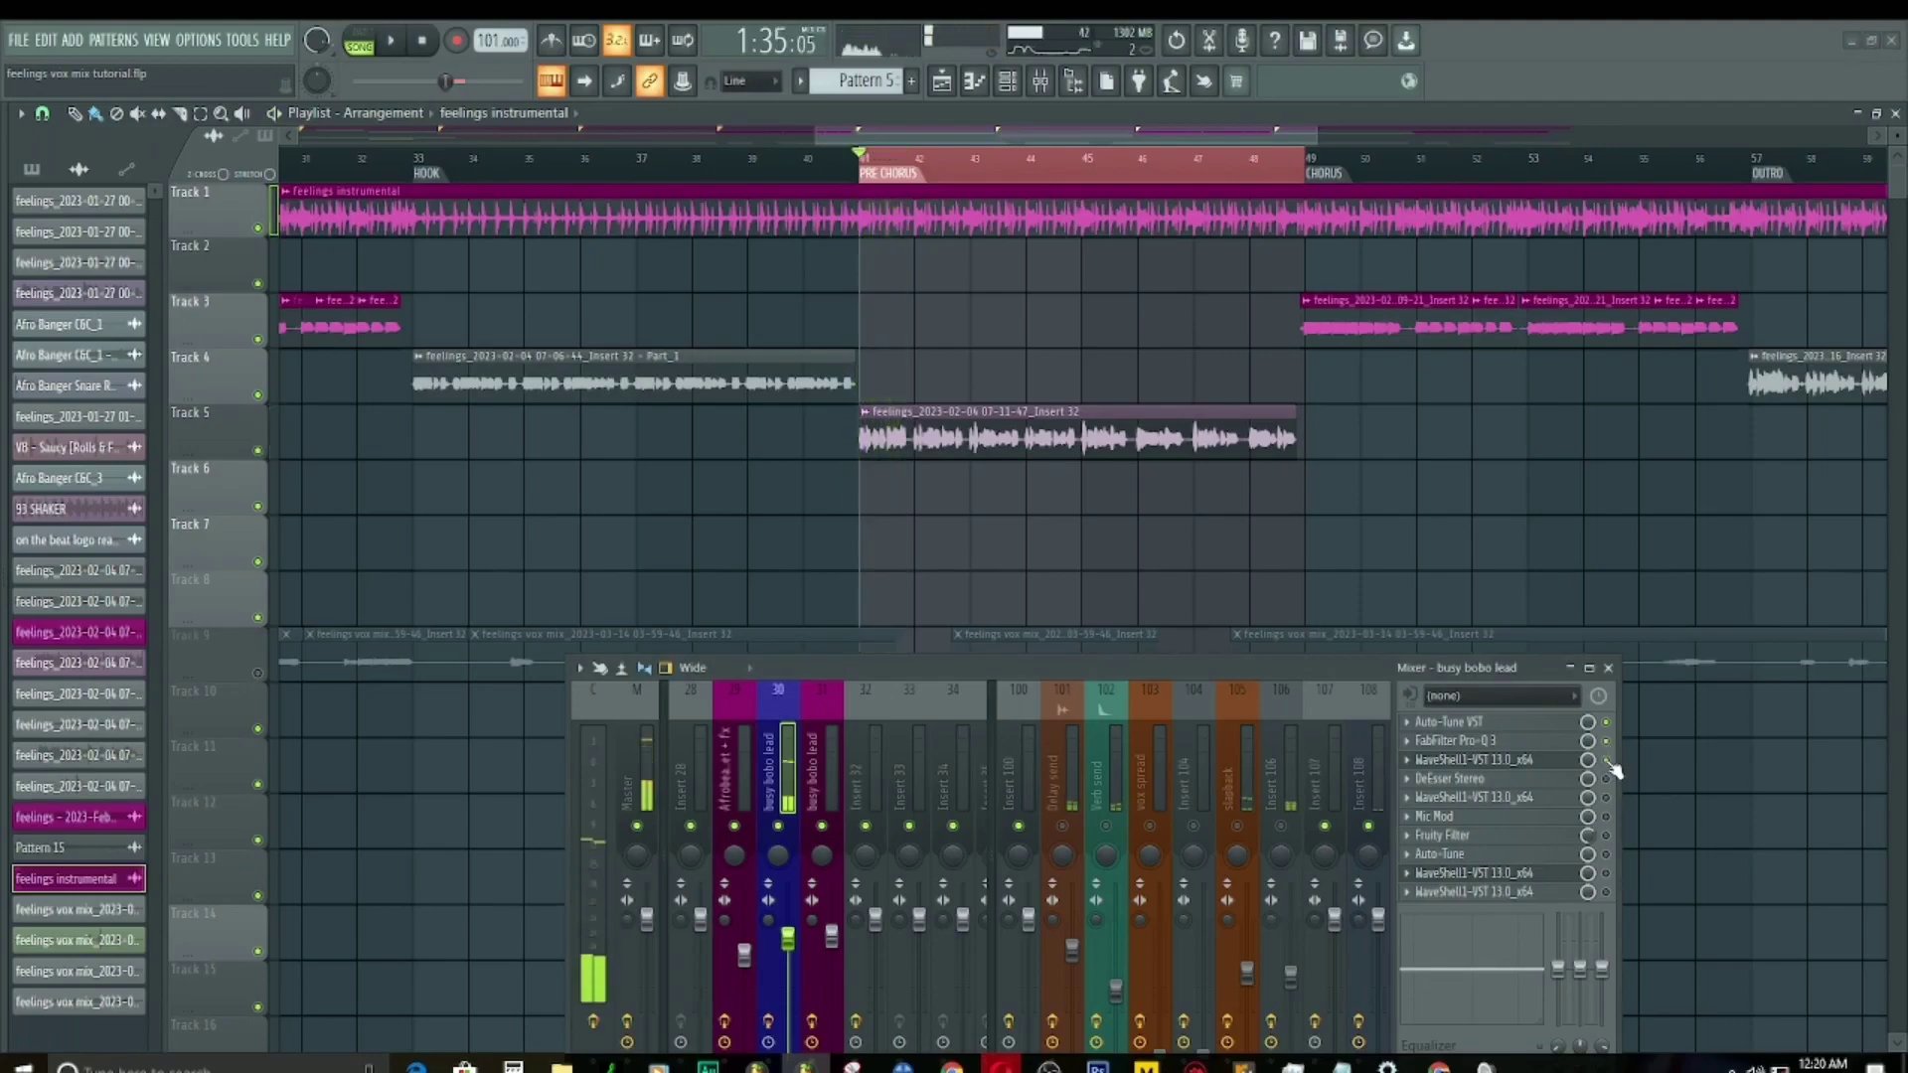